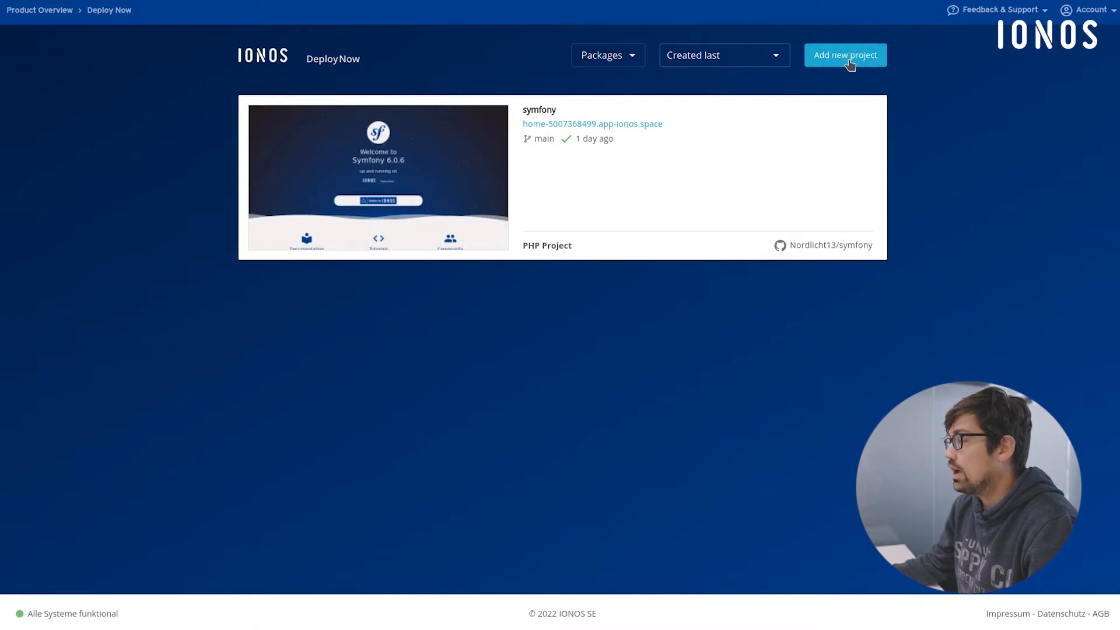
- Create a new project from the main branch of the confetti repository and proceed to the framework choice
{"action": "left_click", "coordinate": [849, 61]}
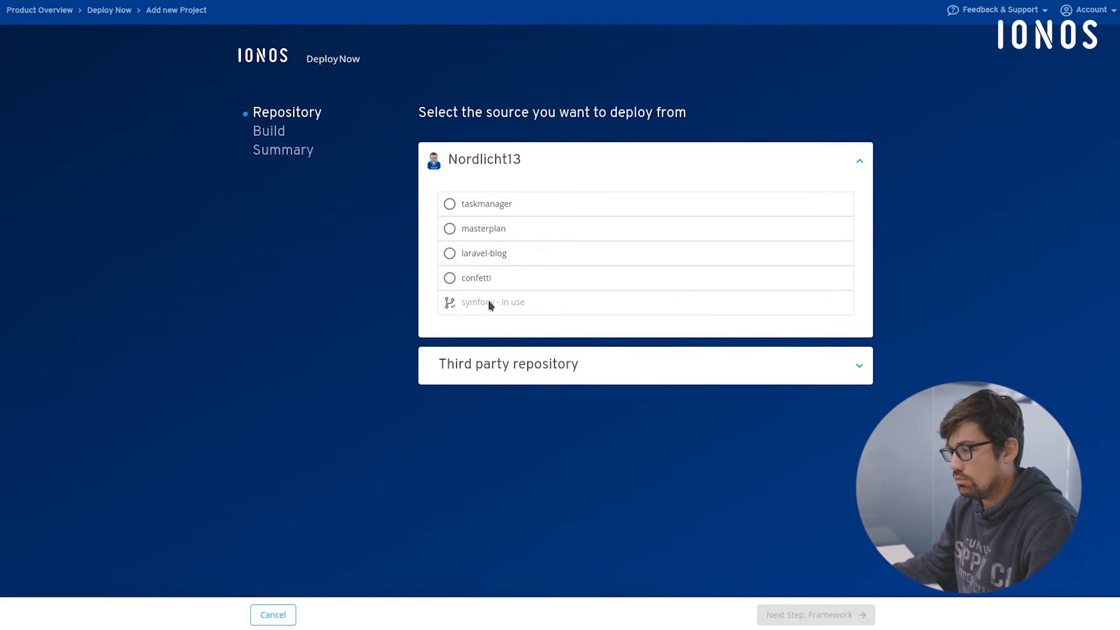
{"action": "left_click", "coordinate": [559, 366]}
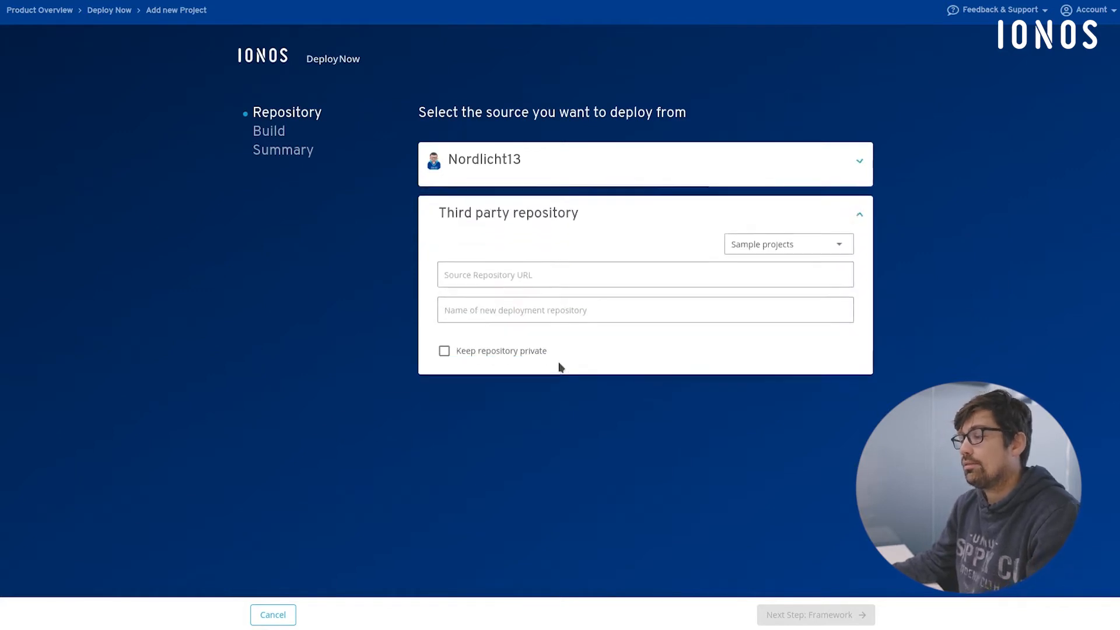
{"action": "left_click", "coordinate": [784, 240]}
{"action": "left_click", "coordinate": [583, 270]}
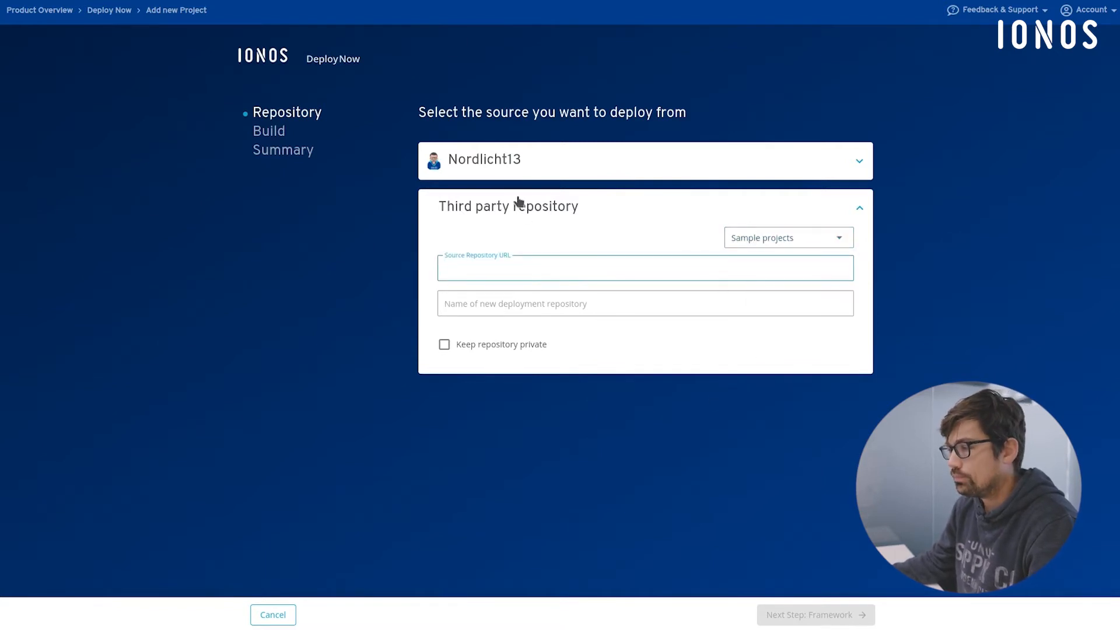
{"action": "left_click", "coordinate": [509, 163]}
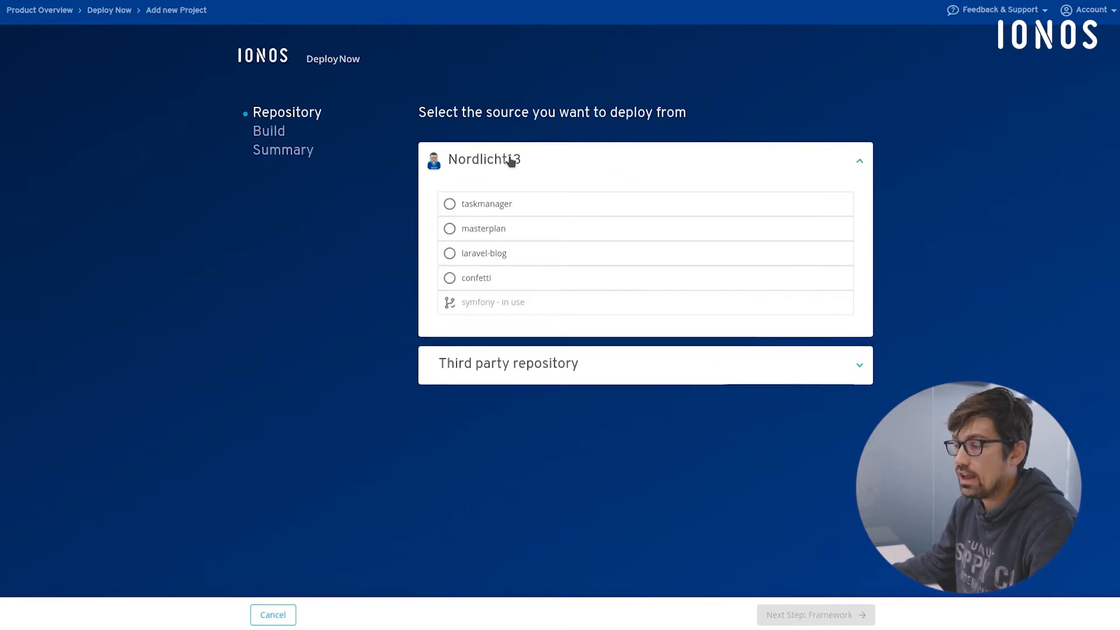
{"action": "left_click", "coordinate": [481, 280]}
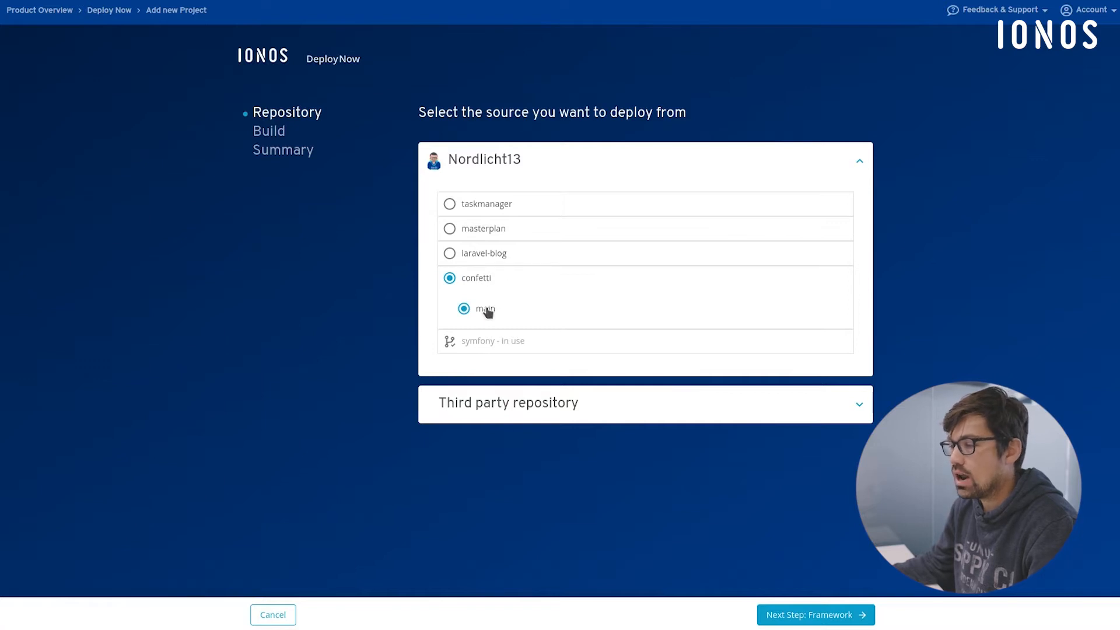
{"action": "left_click", "coordinate": [856, 616]}
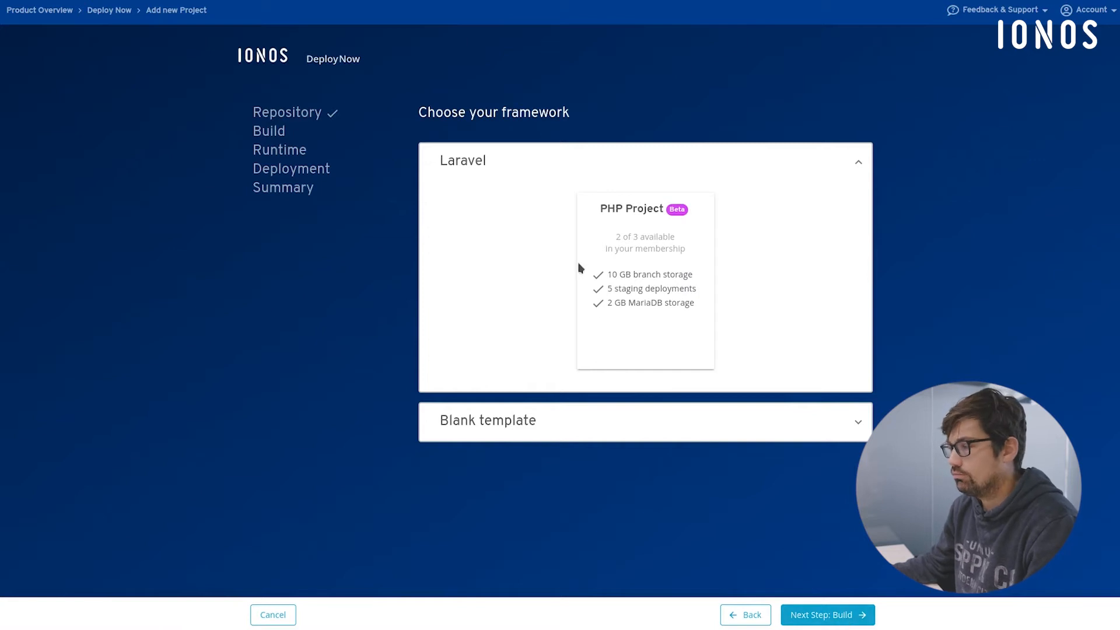
- Compare the blank template's project types, keep the Laravel PHP Project as the framework, and proceed to the build steps
{"action": "left_click", "coordinate": [605, 411]}
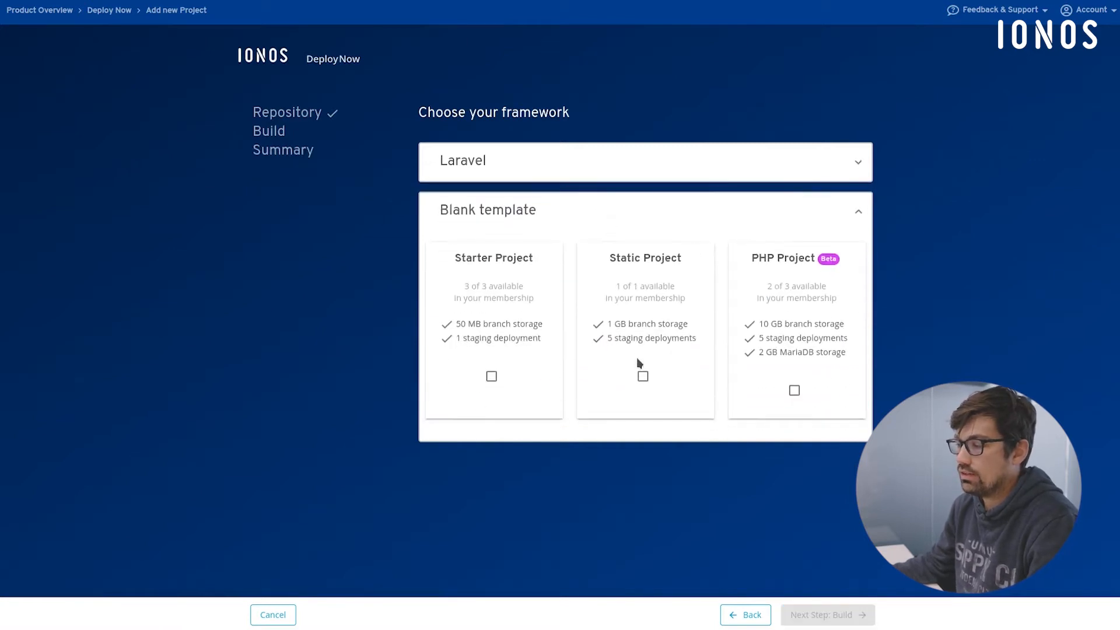
{"action": "left_click", "coordinate": [572, 162]}
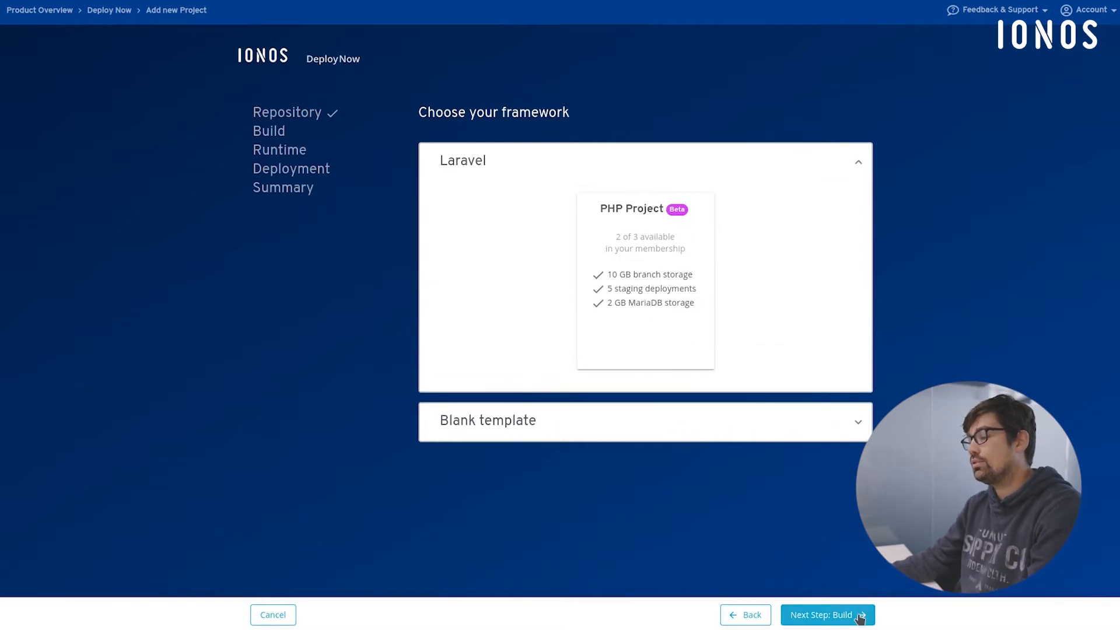
{"action": "left_click", "coordinate": [860, 617]}
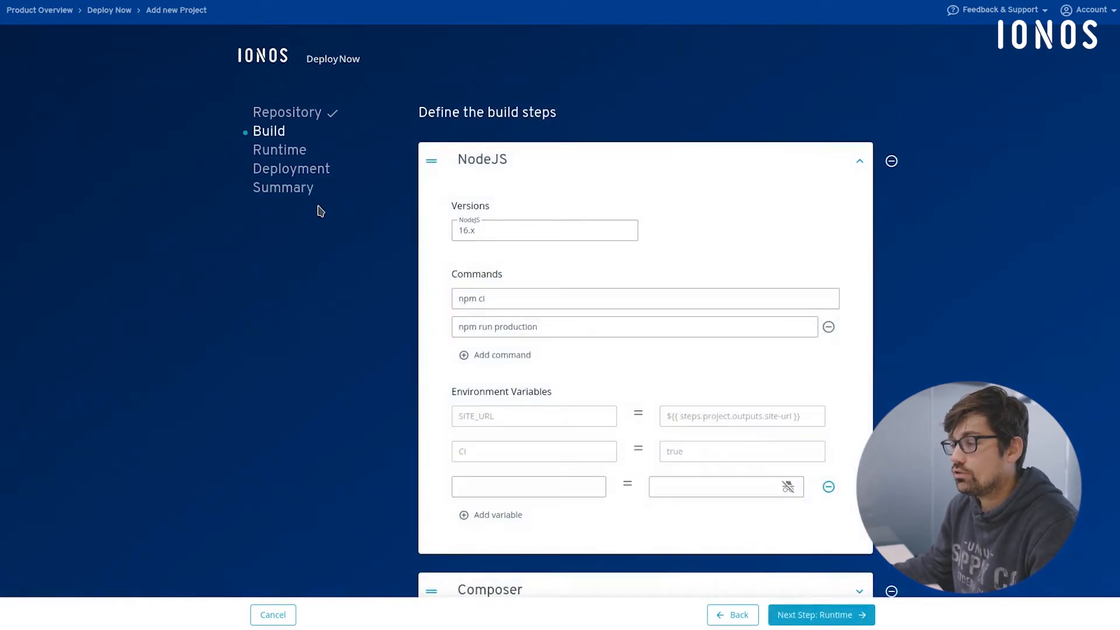
- Review the NodeJS build step's version, commands and environment variables
{"action": "scroll", "coordinate": [315, 213], "scroll_direction": "down", "scroll_amount": 1}
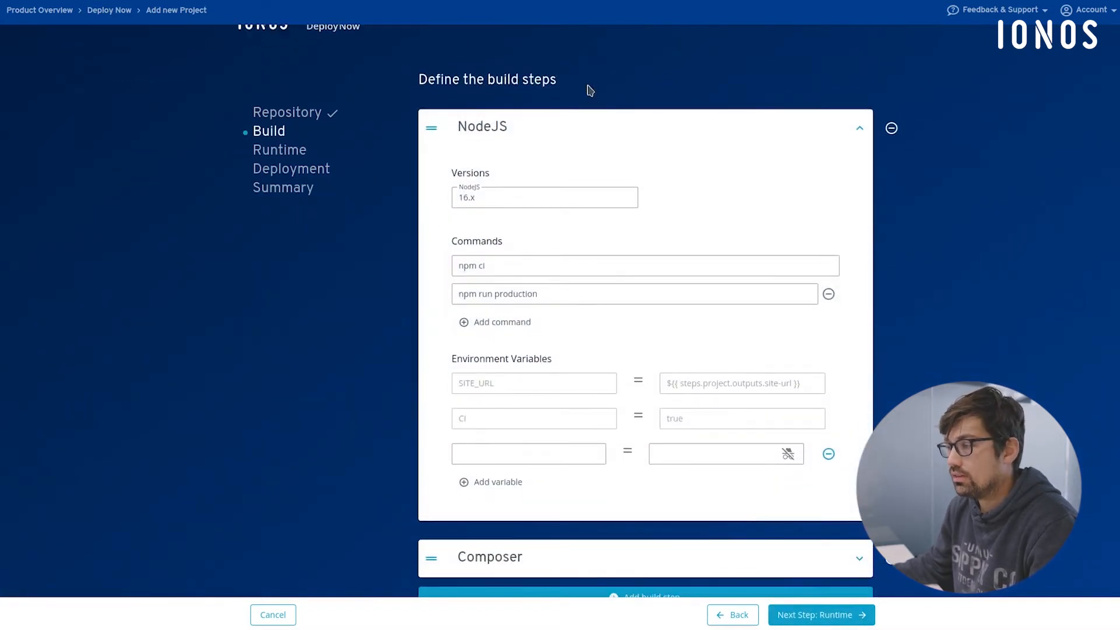
{"action": "left_click", "coordinate": [494, 129]}
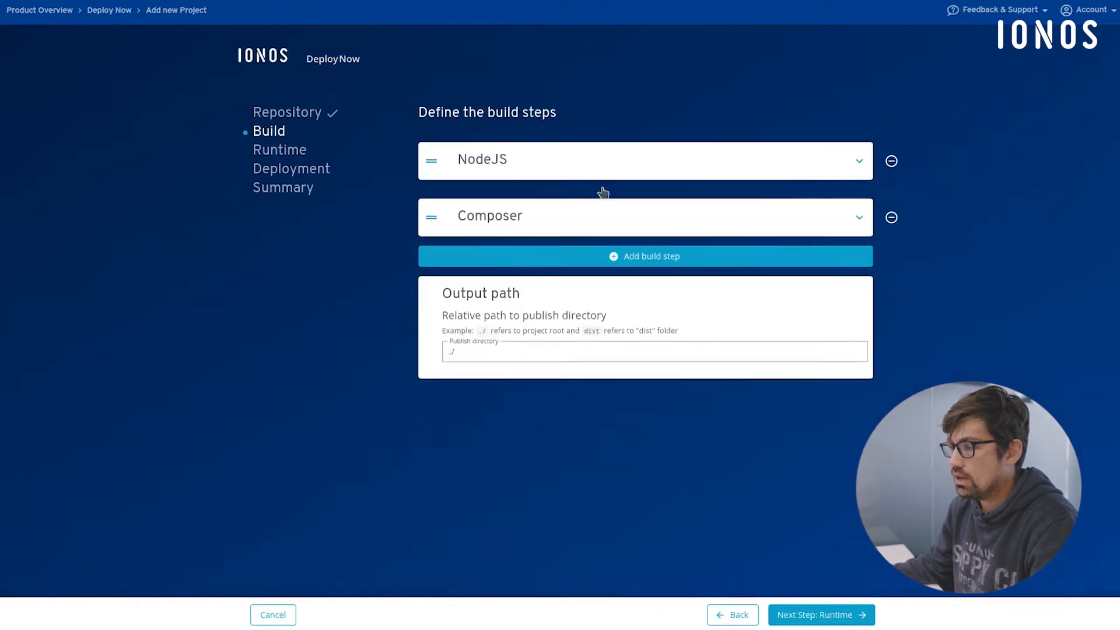
{"action": "left_click", "coordinate": [516, 161]}
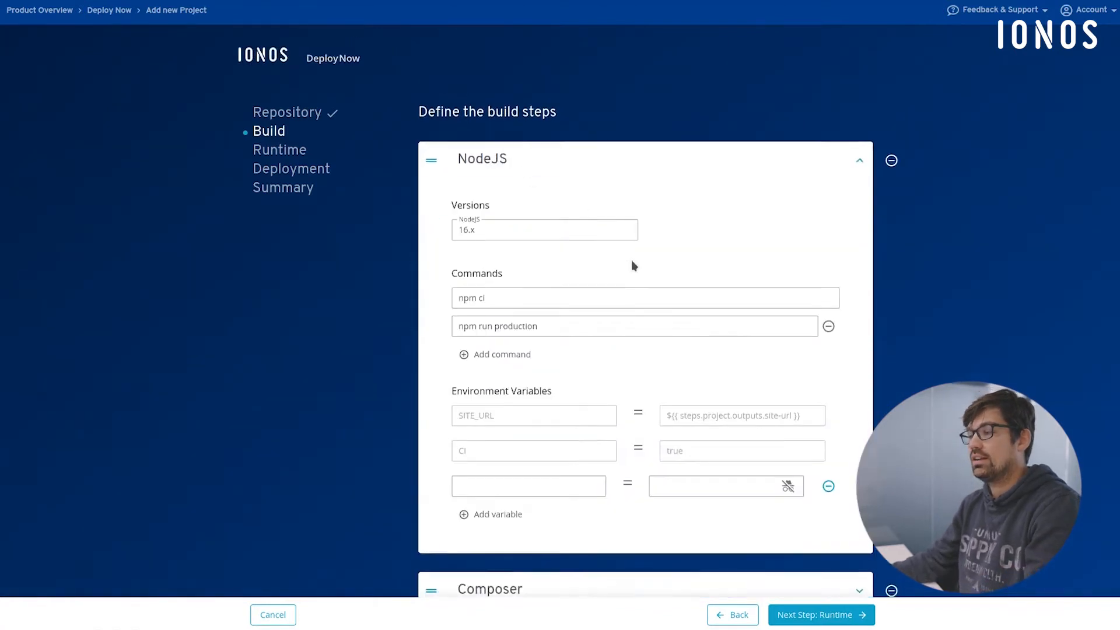
{"action": "scroll", "coordinate": [518, 99], "scroll_direction": "down", "scroll_amount": 1}
{"action": "scroll", "coordinate": [501, 65], "scroll_direction": "up", "scroll_amount": 1}
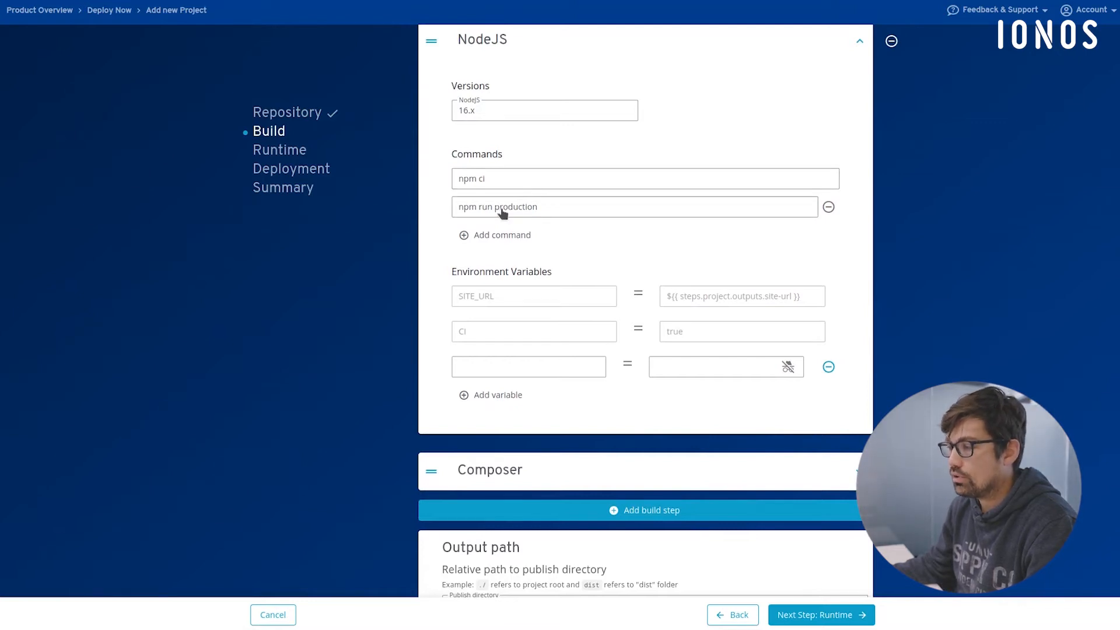
{"action": "left_click", "coordinate": [513, 244]}
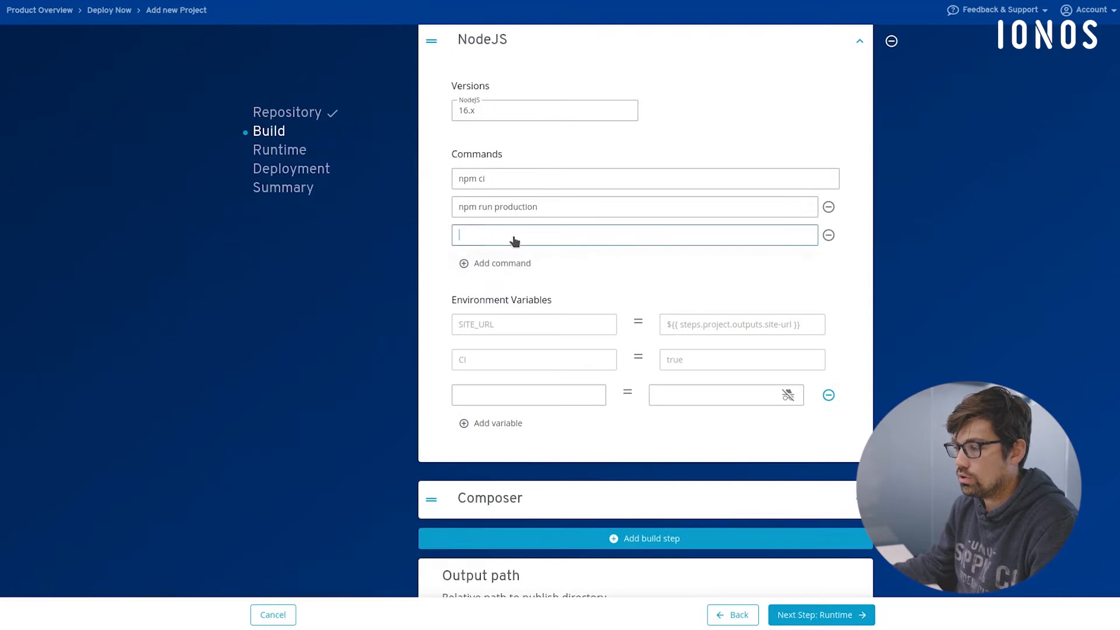
{"action": "type", "text": "n"}
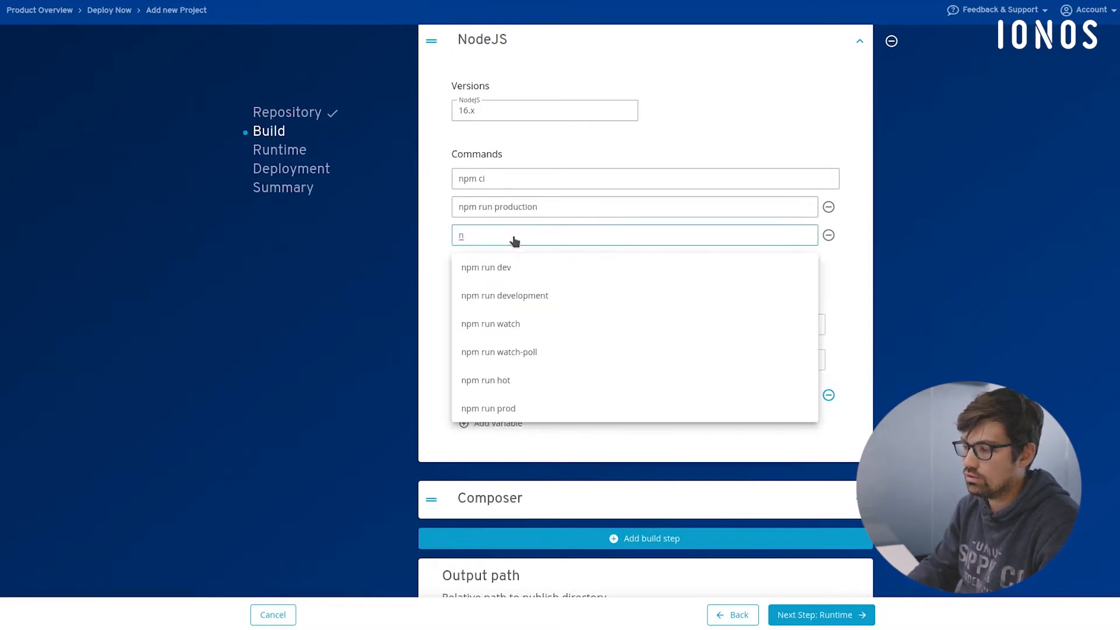
{"action": "key", "text": "BackSpace"}
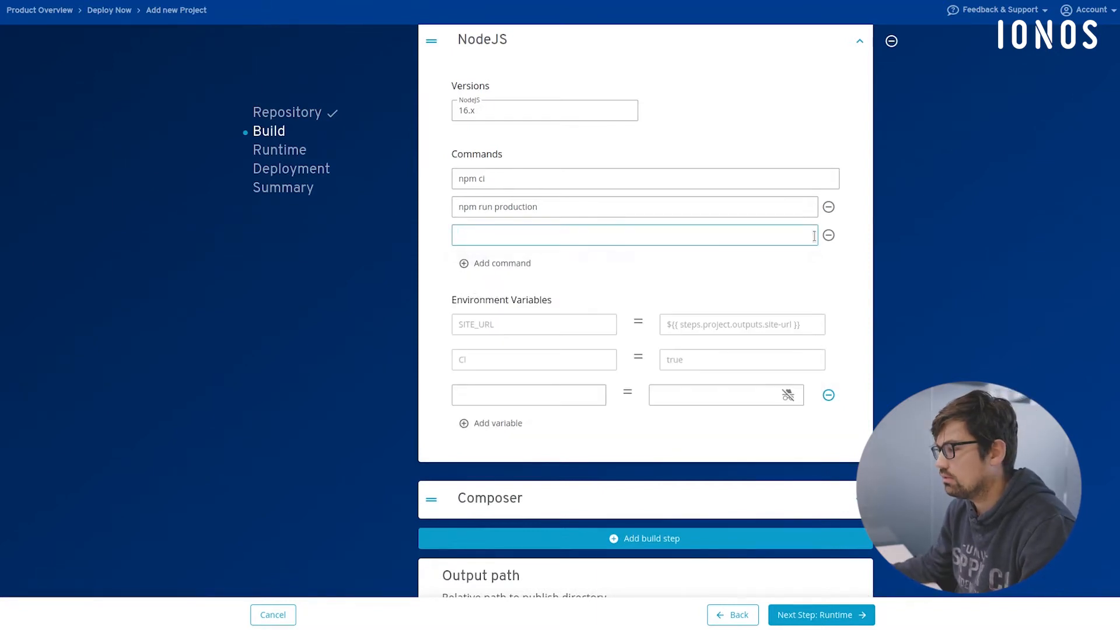
{"action": "left_click", "coordinate": [828, 235]}
- In the Composer build step, set the PHP version to 8.1 and remove the php artisan key:generate command
{"action": "scroll", "coordinate": [525, 252], "scroll_direction": "down", "scroll_amount": 2}
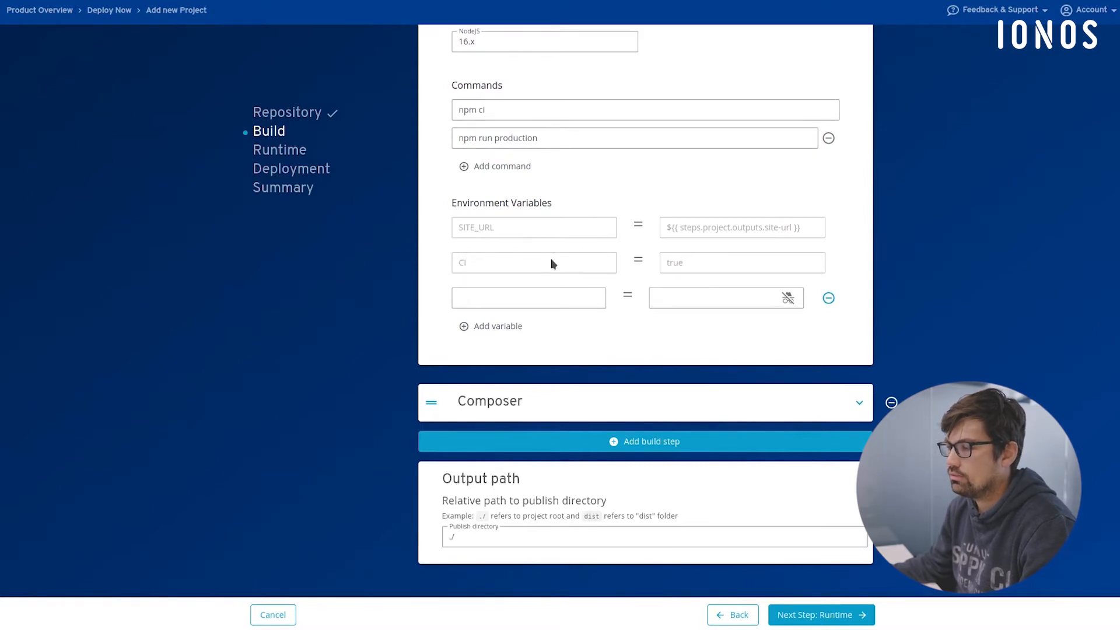
{"action": "scroll", "coordinate": [536, 236], "scroll_direction": "down", "scroll_amount": 1}
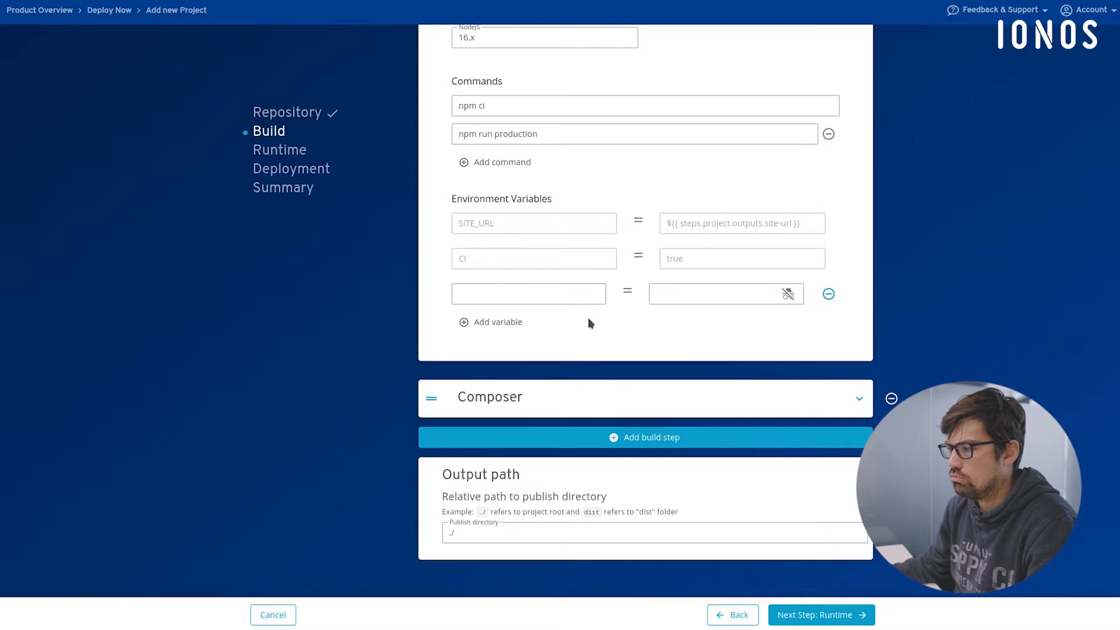
{"action": "scroll", "coordinate": [584, 262], "scroll_direction": "up", "scroll_amount": 3}
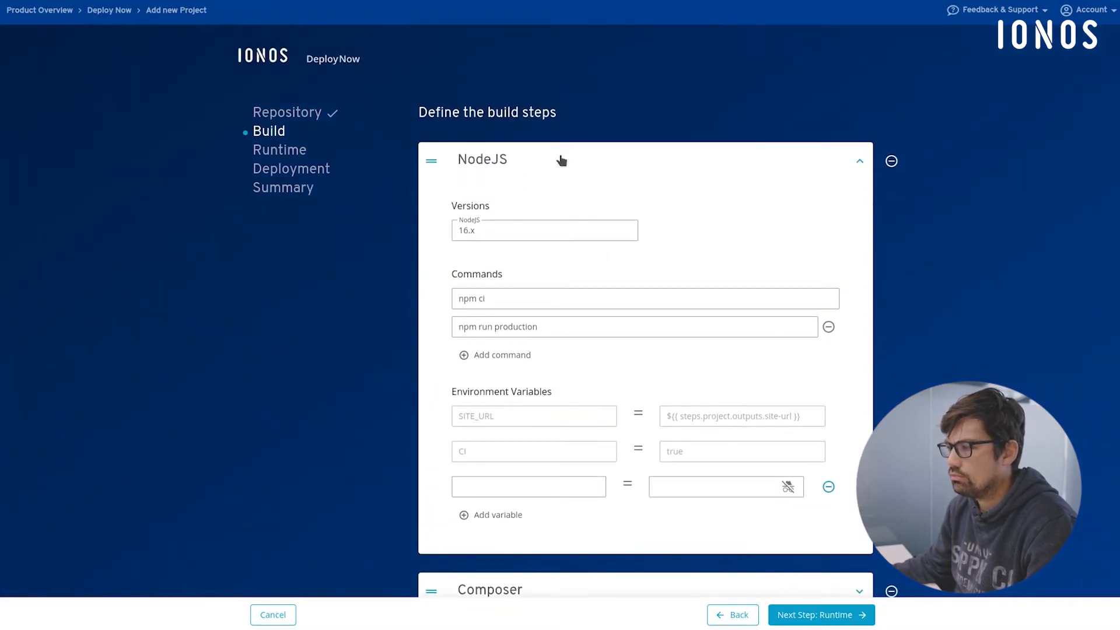
{"action": "left_click", "coordinate": [561, 161]}
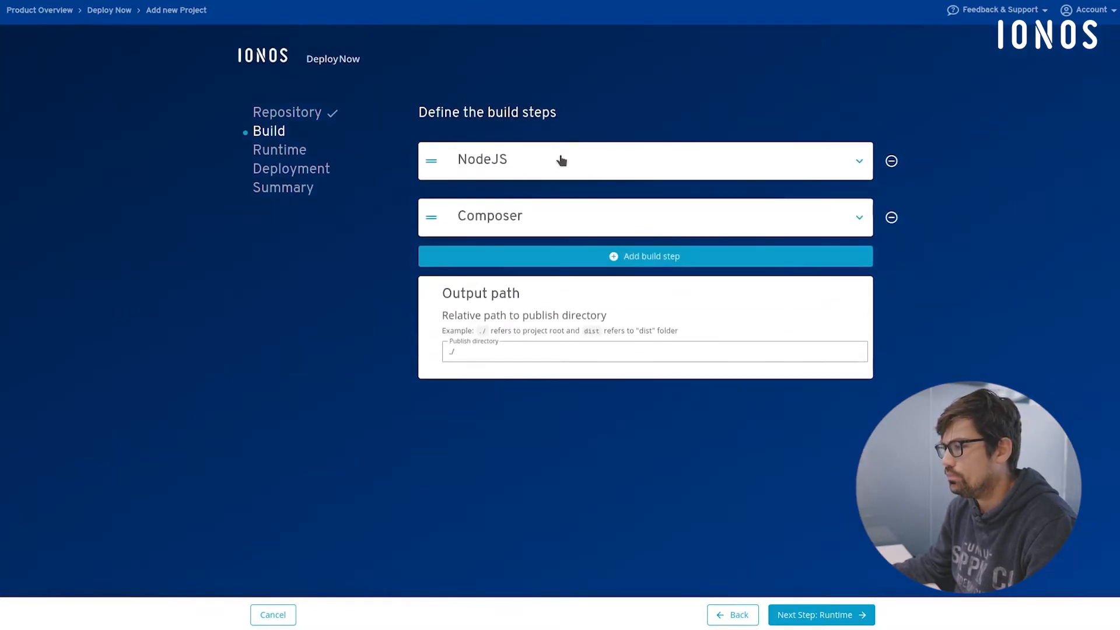
{"action": "left_click", "coordinate": [574, 220]}
{"action": "scroll", "coordinate": [302, 328], "scroll_direction": "down", "scroll_amount": 2}
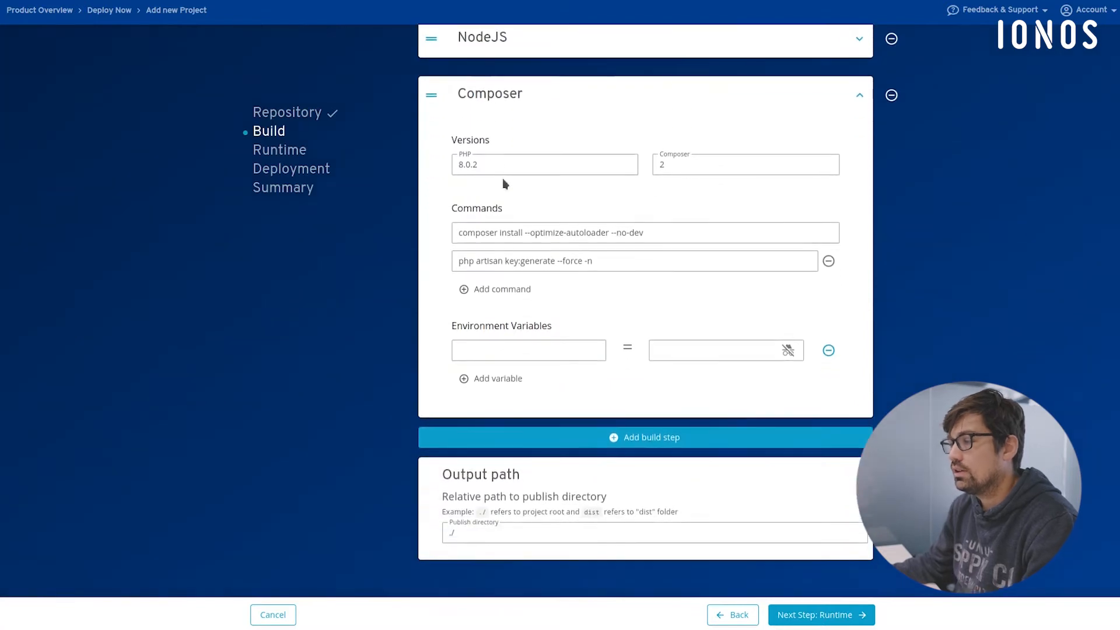
{"action": "left_click", "coordinate": [483, 167]}
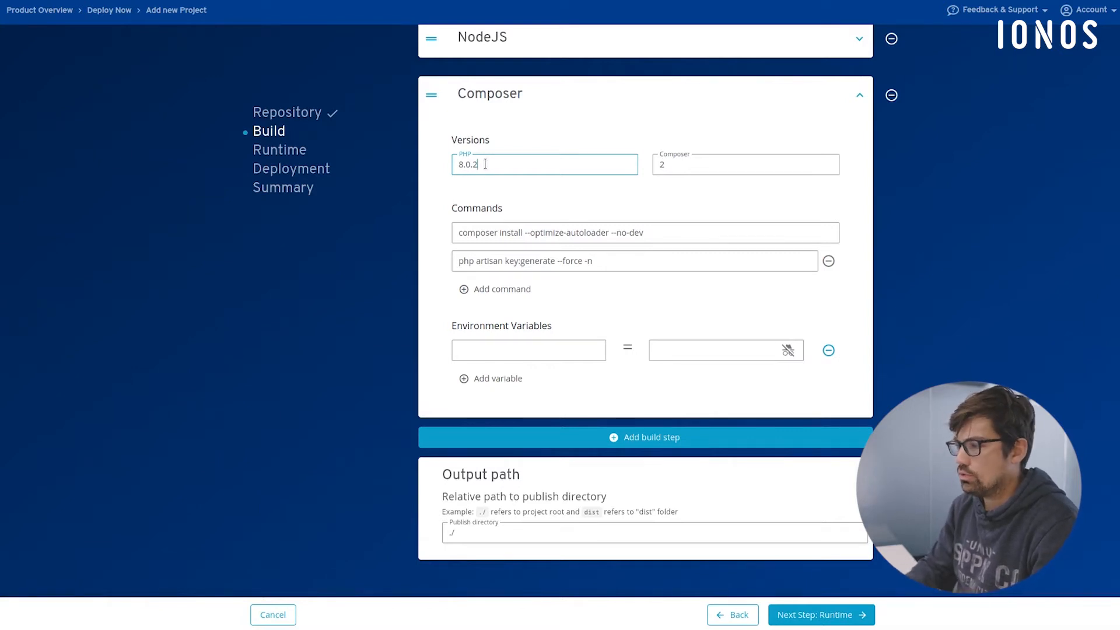
{"action": "type", "text": "1"}
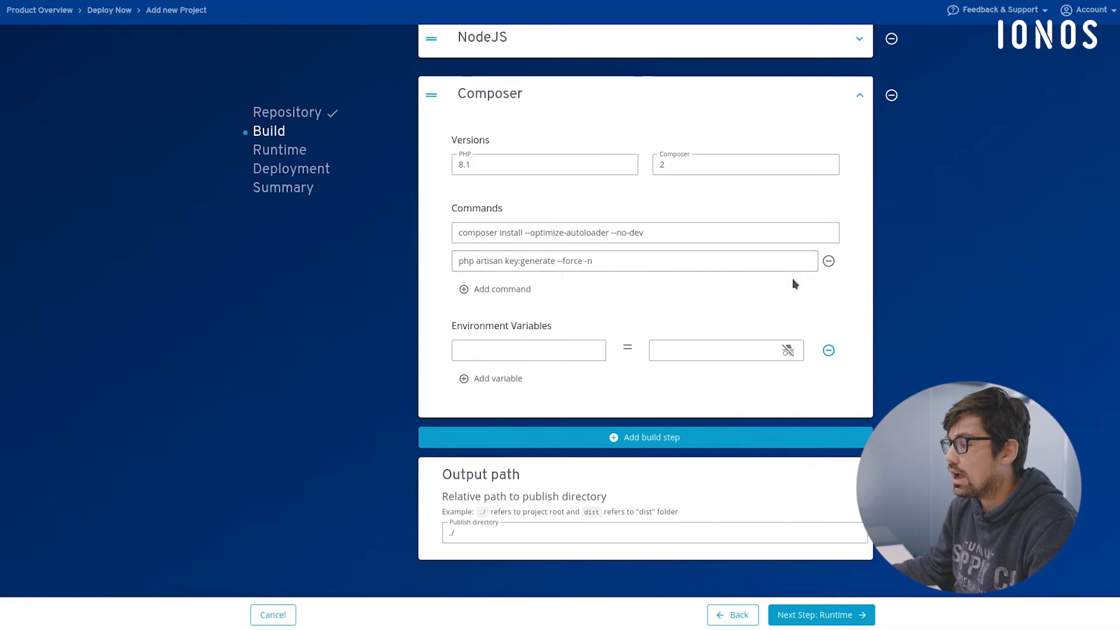
{"action": "left_click", "coordinate": [829, 261]}
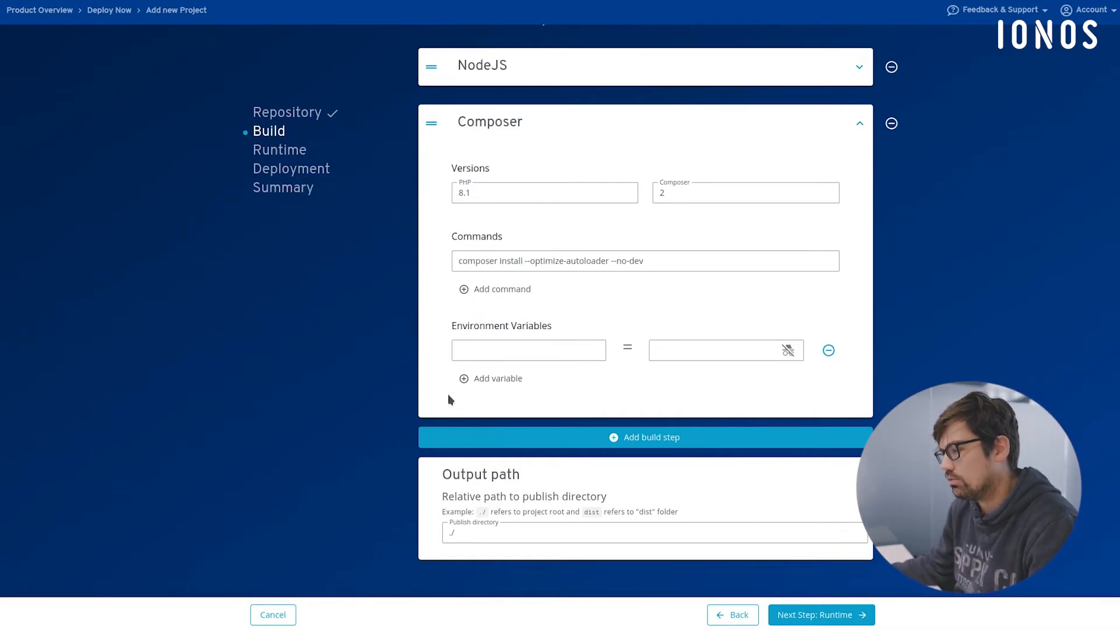
- Check the available build step types without adding one, and proceed to the runtime configuration
{"action": "left_click", "coordinate": [595, 441]}
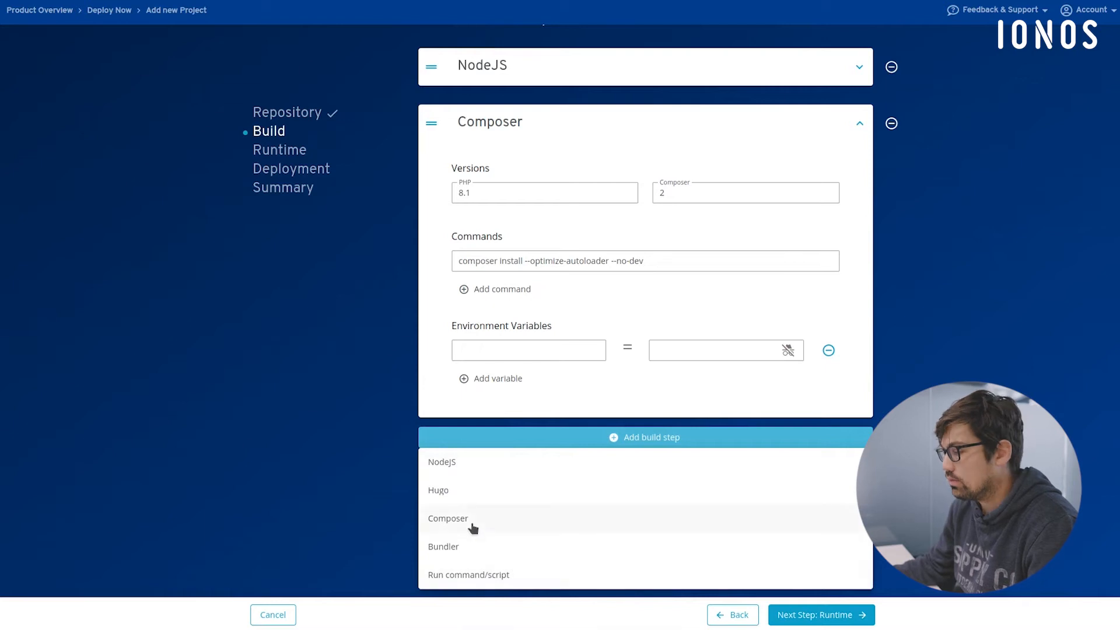
{"action": "left_click", "coordinate": [621, 438]}
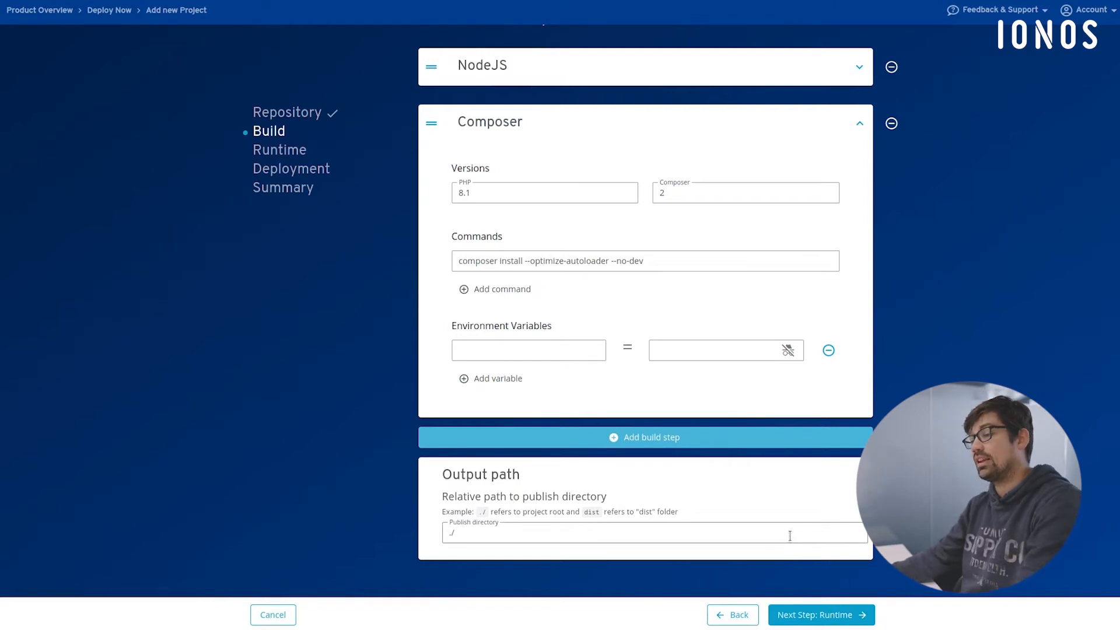
{"action": "left_click", "coordinate": [831, 615]}
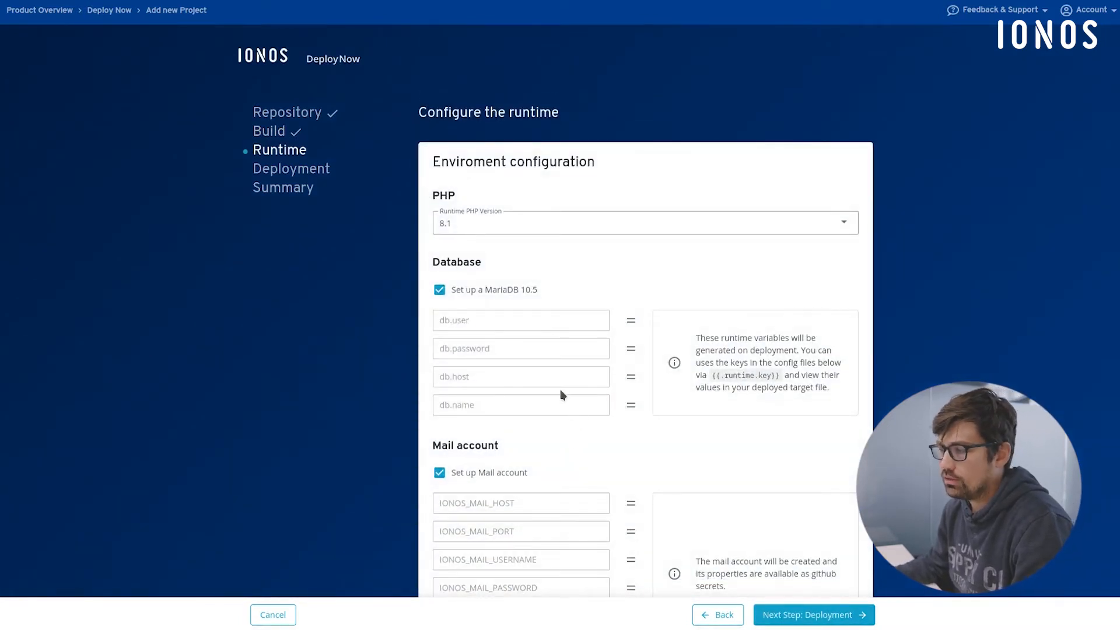
{"action": "left_click", "coordinate": [273, 132]}
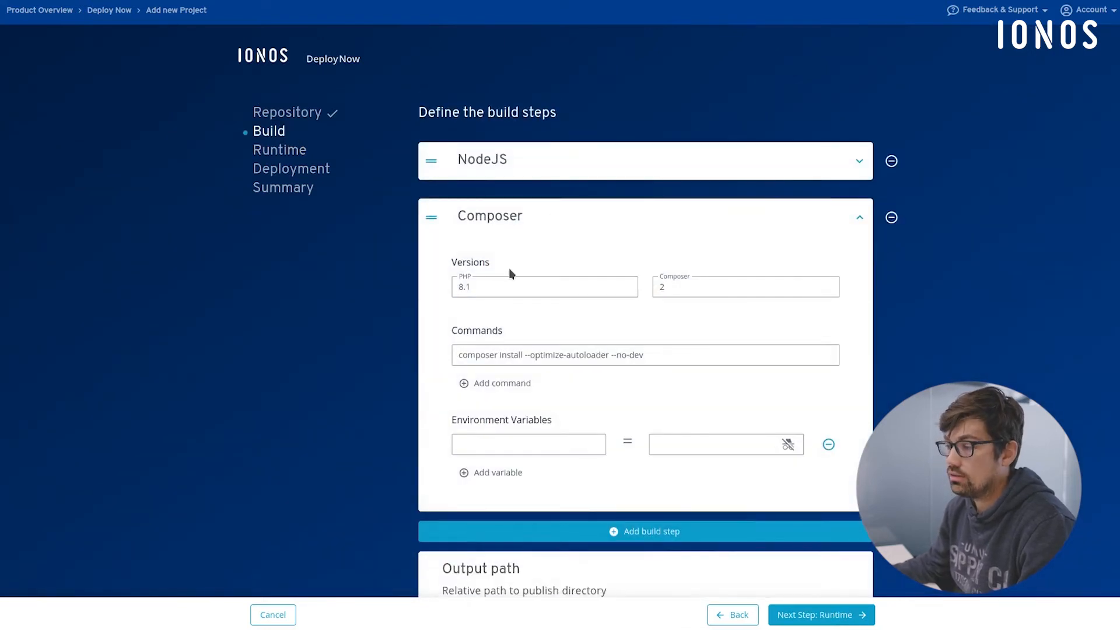
{"action": "left_click", "coordinate": [272, 153]}
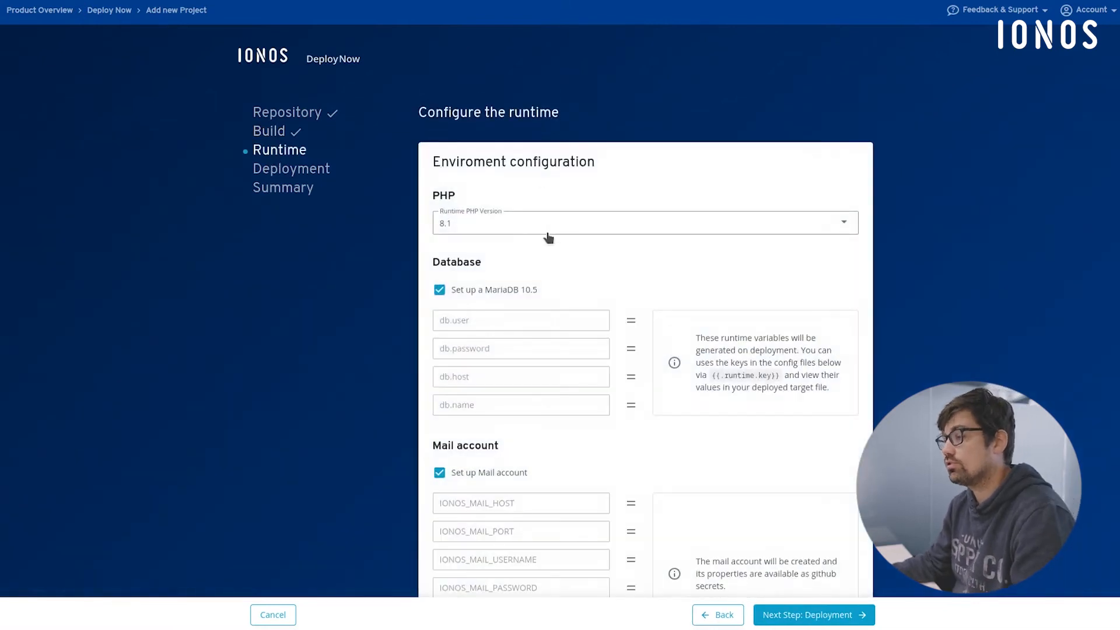
- Review the runtime's PHP version, database and mail account settings, keeping the MariaDB 10.5 setup enabled
{"action": "scroll", "coordinate": [548, 237], "scroll_direction": "down", "scroll_amount": 2}
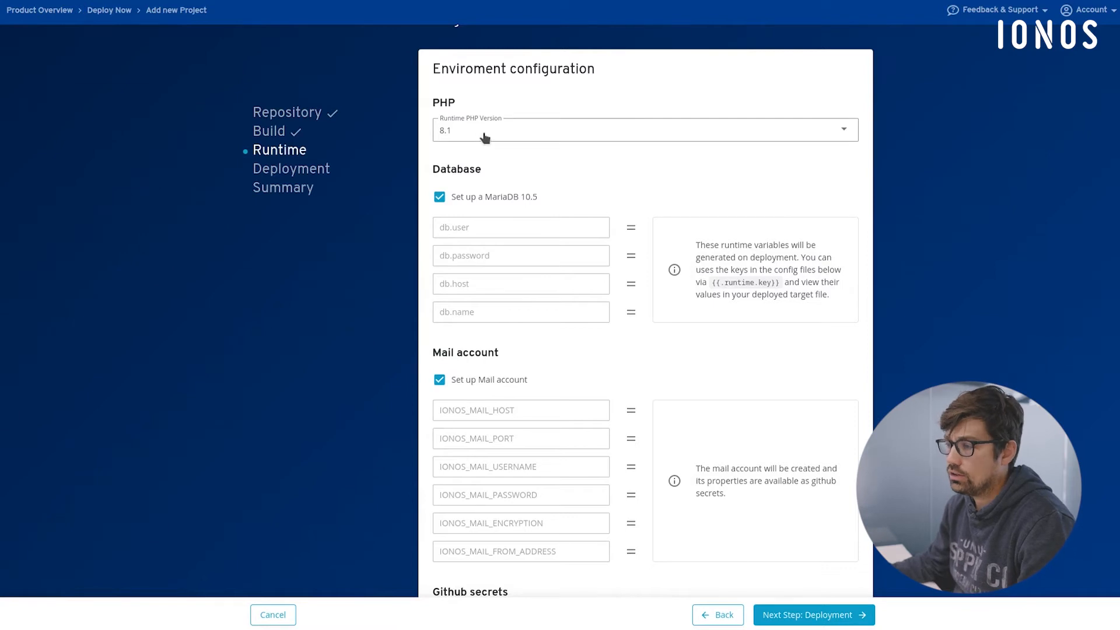
{"action": "scroll", "coordinate": [553, 174], "scroll_direction": "down", "scroll_amount": 2}
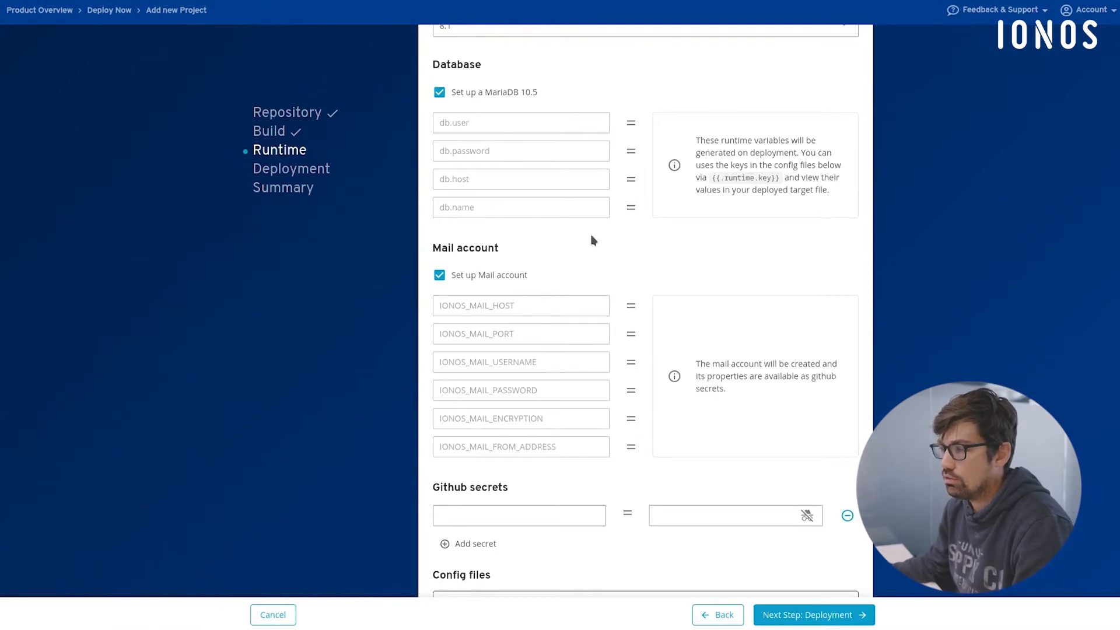
{"action": "left_click", "coordinate": [466, 94]}
{"action": "left_click", "coordinate": [468, 93]}
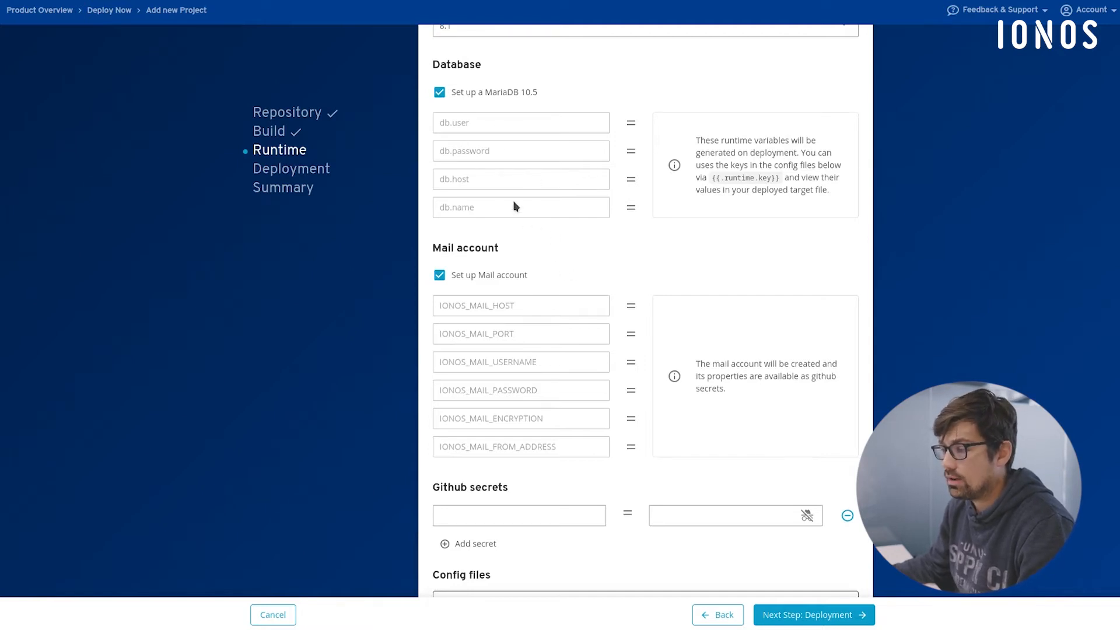
{"action": "scroll", "coordinate": [606, 332], "scroll_direction": "down", "scroll_amount": 2}
{"action": "scroll", "coordinate": [615, 330], "scroll_direction": "down", "scroll_amount": 3}
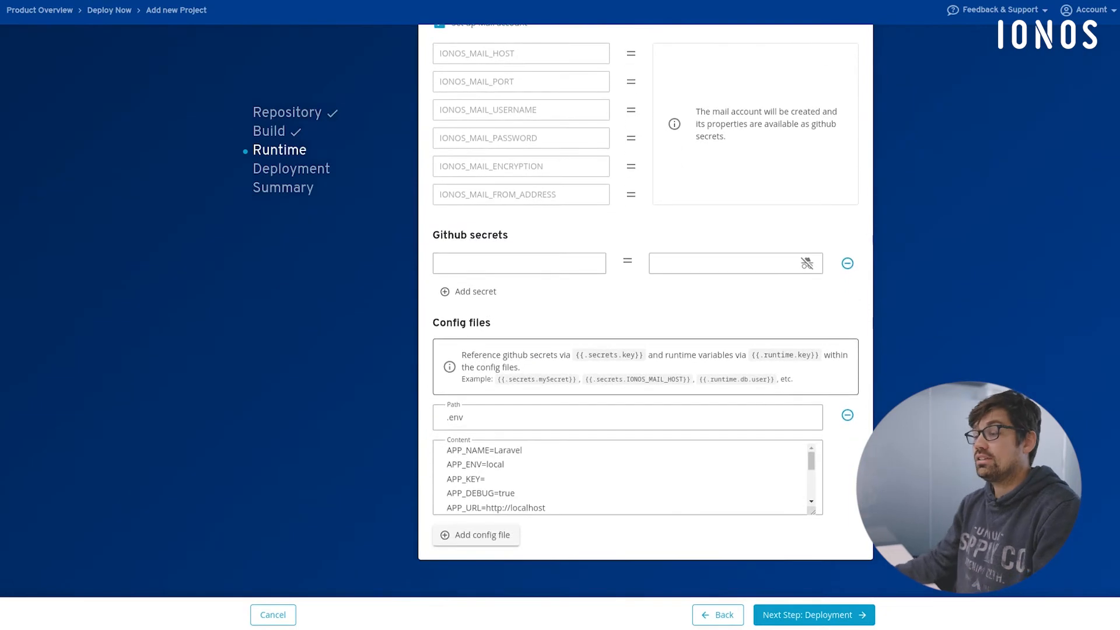
- Inspect the path and content of the .env config file in the runtime configuration
{"action": "left_click", "coordinate": [545, 464]}
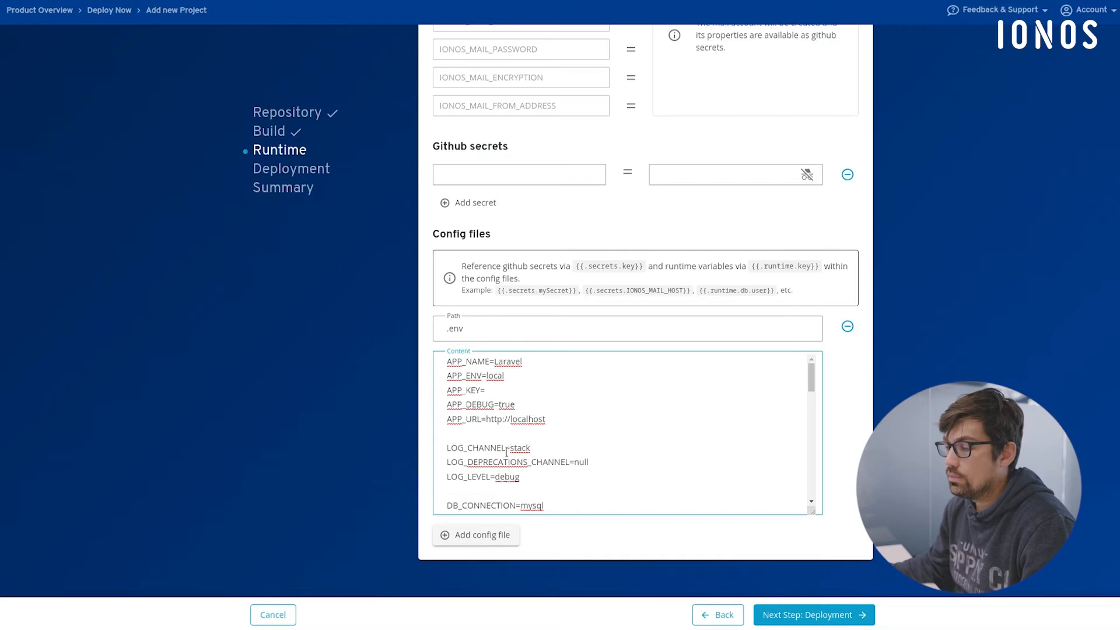
{"action": "left_click", "coordinate": [470, 329]}
{"action": "double_click", "coordinate": [470, 329]}
{"action": "left_click", "coordinate": [471, 325]}
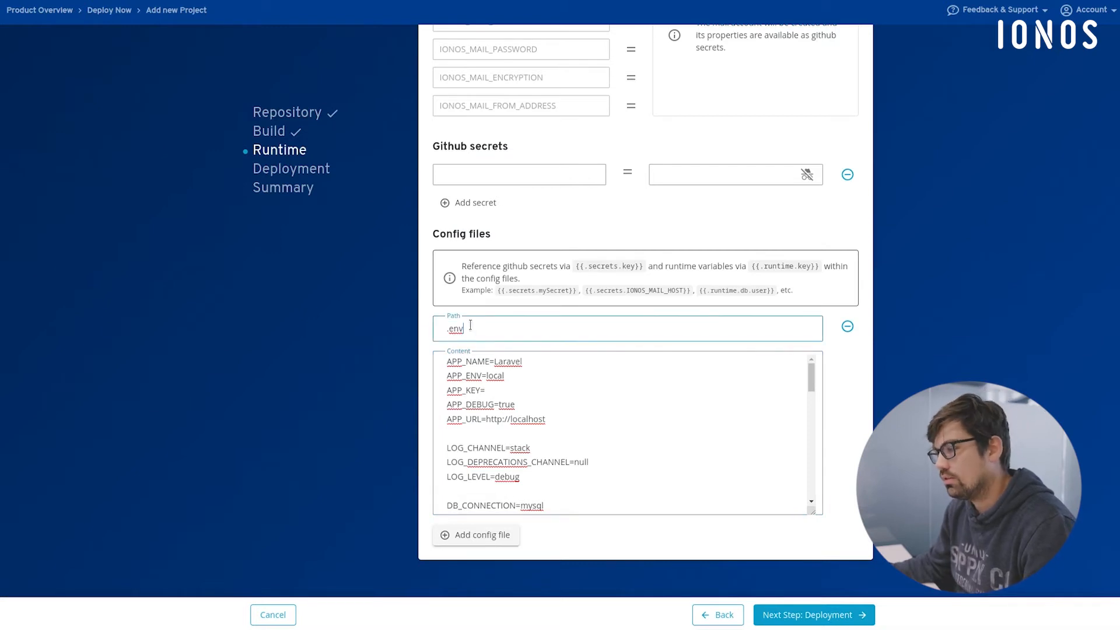
- Set APP_NAME to Confetti4Life in the .env config file content
{"action": "left_click", "coordinate": [507, 361]}
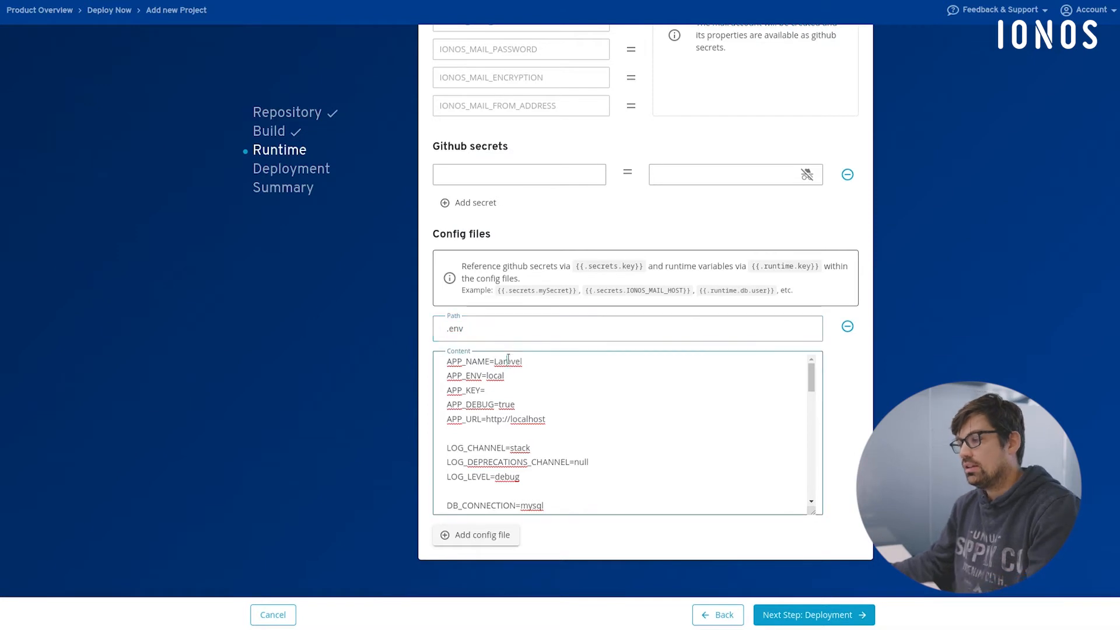
{"action": "scroll", "coordinate": [599, 385], "scroll_direction": "down", "scroll_amount": 3}
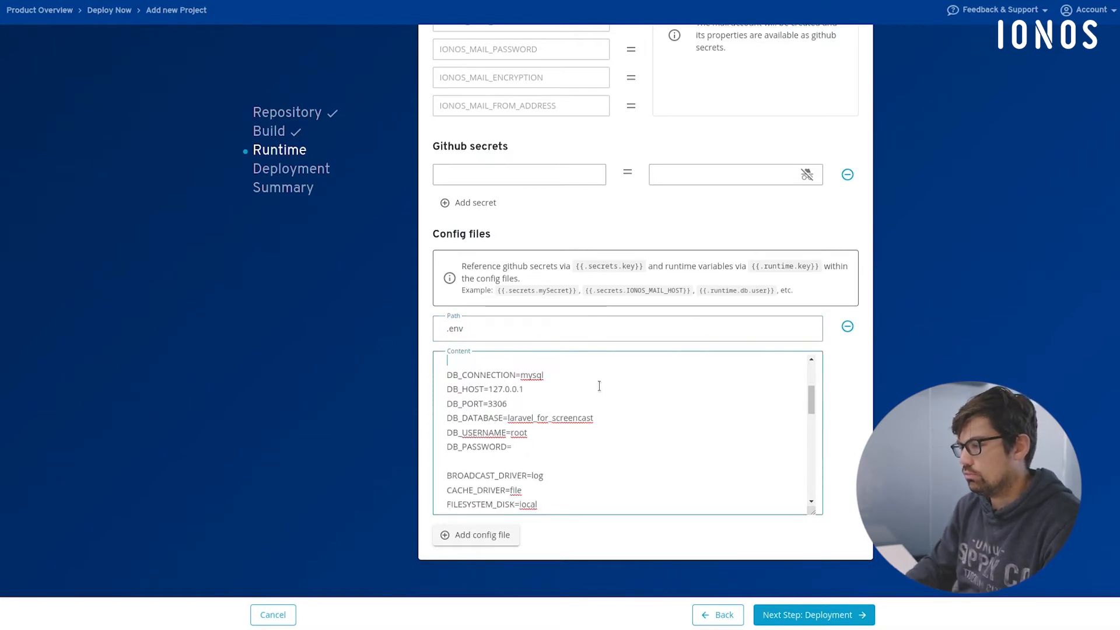
{"action": "scroll", "coordinate": [599, 385], "scroll_direction": "up", "scroll_amount": 3}
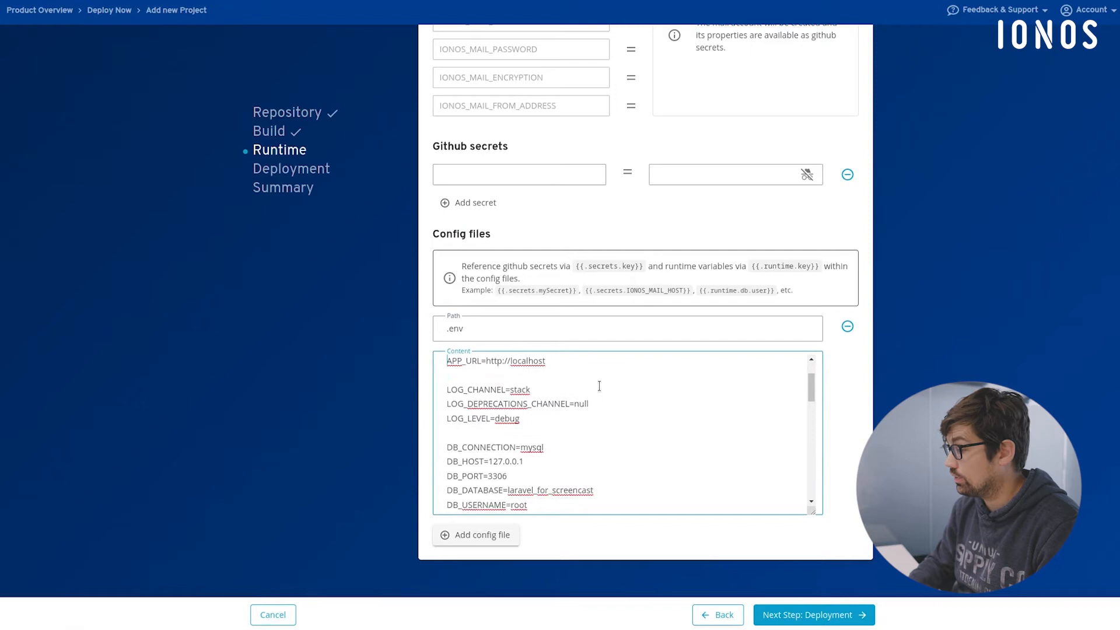
{"action": "key", "text": "BackSpace"}
{"action": "key", "text": "BackSpace"}
{"action": "key", "text": "BackSpace"}
{"action": "key", "text": "BackSpace"}
{"action": "key", "text": "BackSpace"}
{"action": "key", "text": "BackSpace"}
{"action": "key", "text": "BackSpace"}
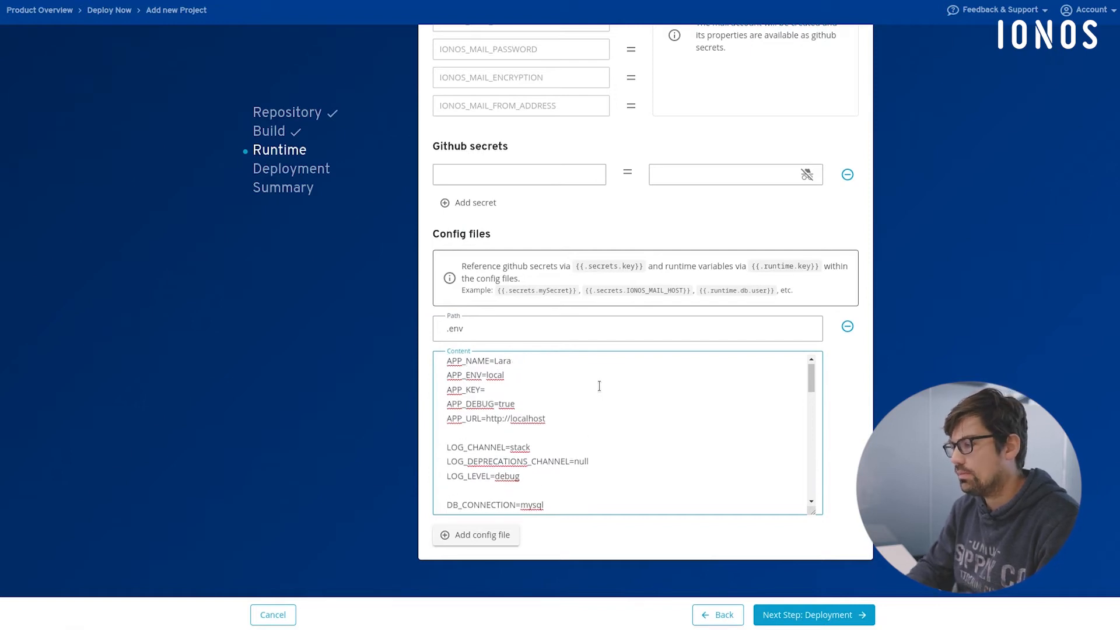
{"action": "type", "text": "Confetti4Life"}
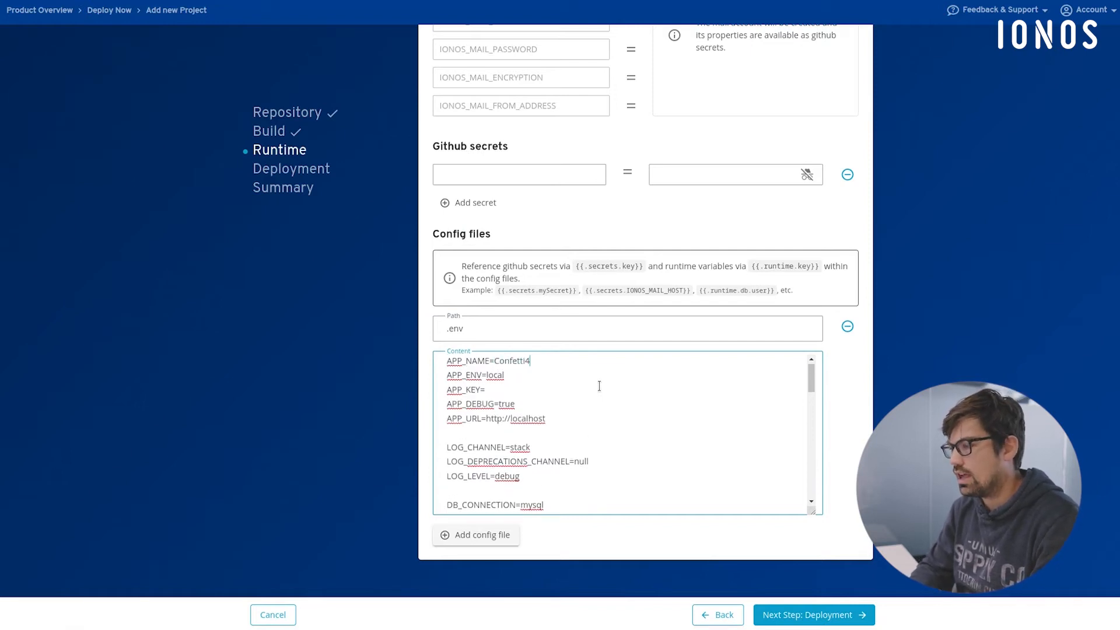
- Set APP_ENV to production and APP_DEBUG to false in the .env content
{"action": "double_click", "coordinate": [496, 374]}
{"action": "type", "text": "production"}
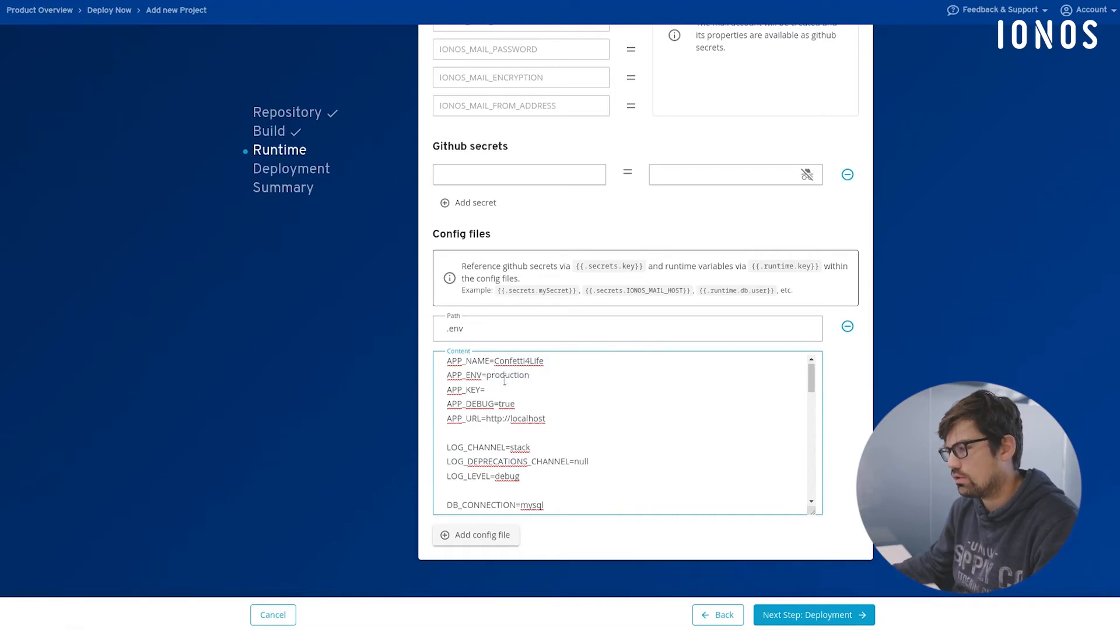
{"action": "double_click", "coordinate": [502, 404]}
{"action": "type", "text": "false"}
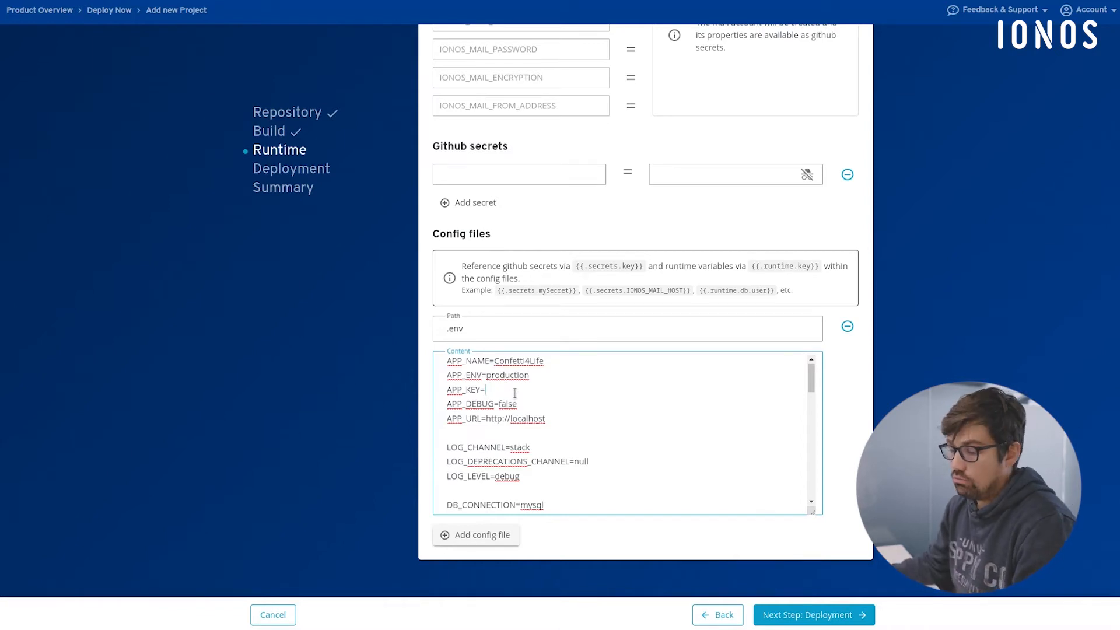
- Switch to IntelliJ IDEA and start the project's Sail containers in the terminal with sail up -d
{"action": "left_click", "coordinate": [198, 629]}
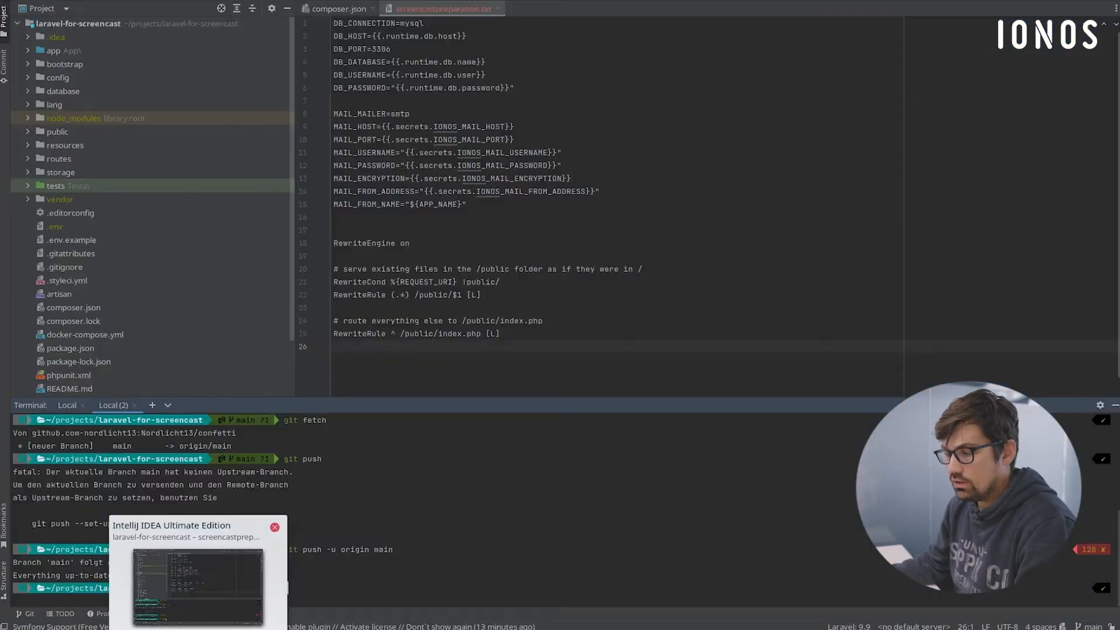
{"action": "type", "text": "s"}
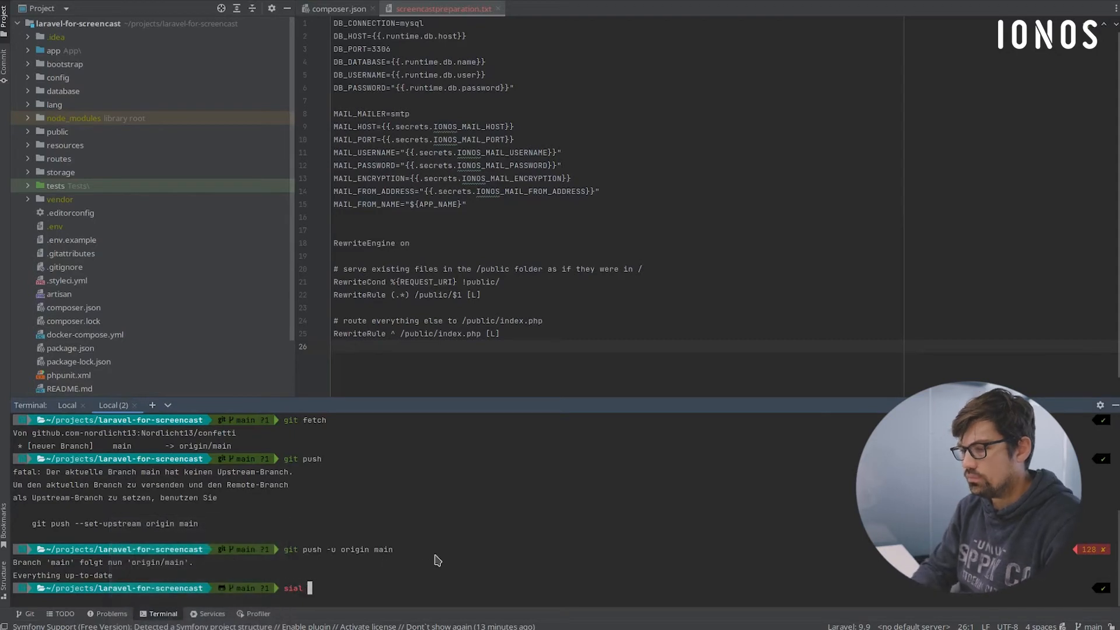
{"action": "type", "text": "ail "}
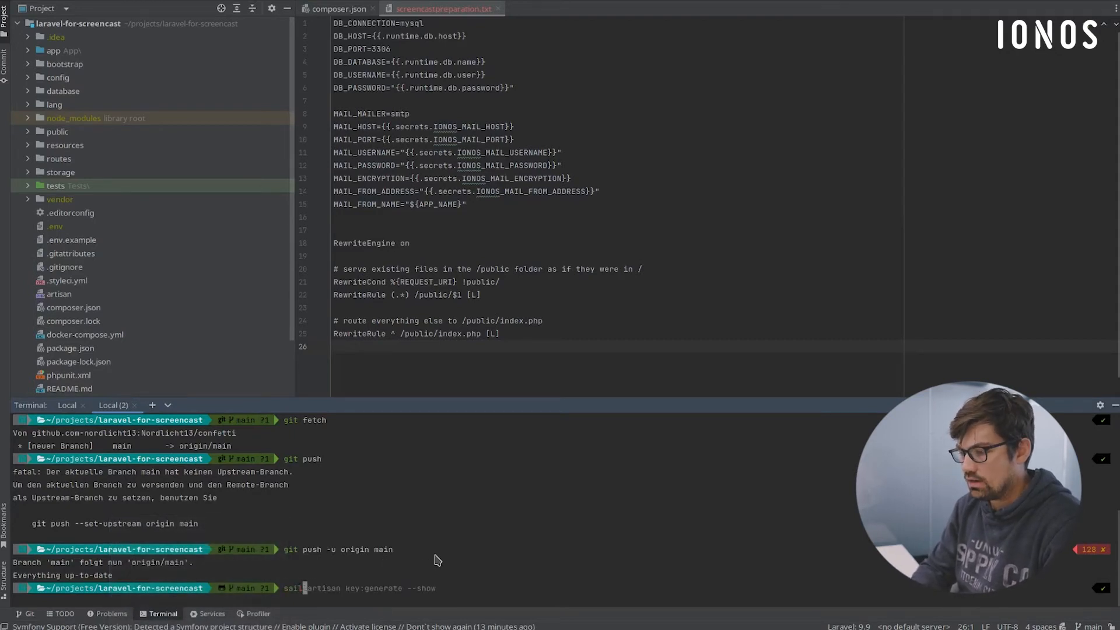
{"action": "type", "text": "up -d"}
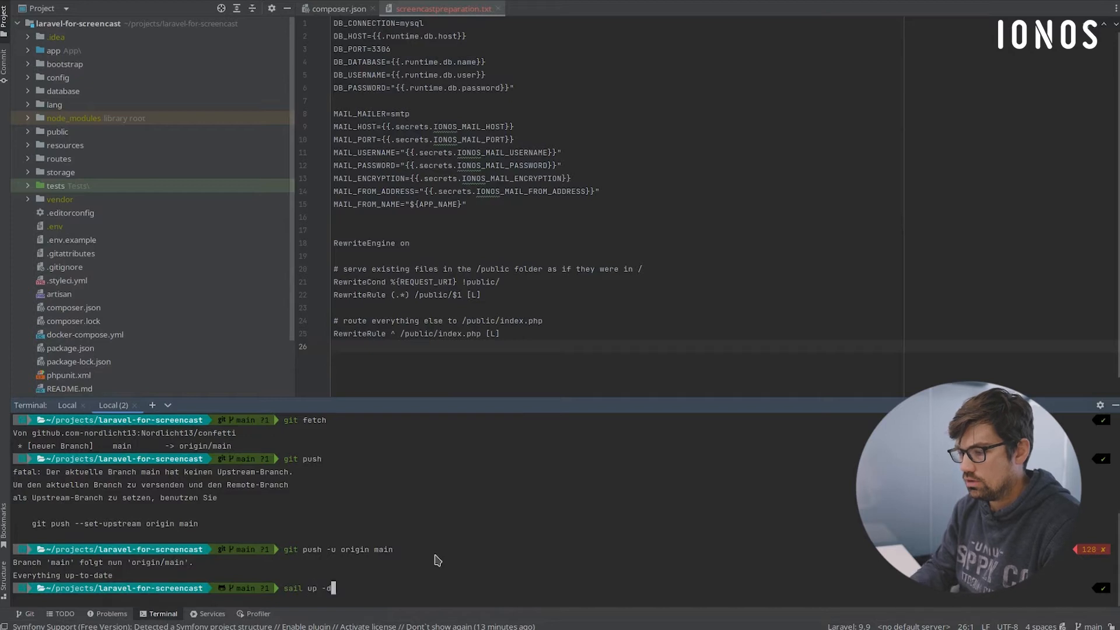
{"action": "key", "text": "Return"}
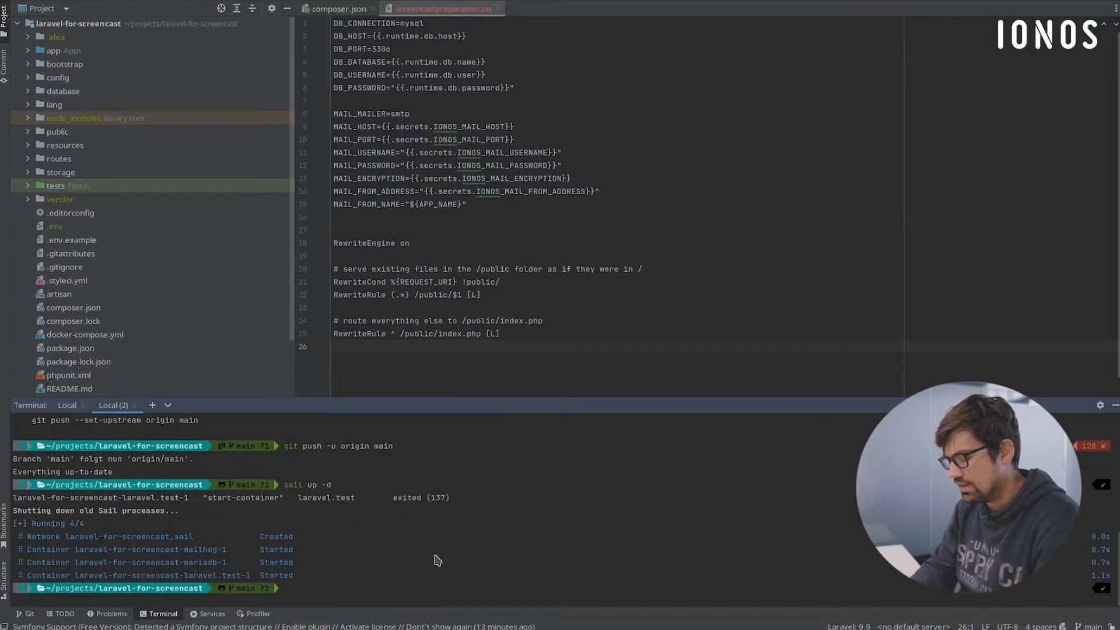
- Generate an application key with sail artisan key:generate --show and copy the printed key
{"action": "type", "text": "sail artisan key:generate --show"}
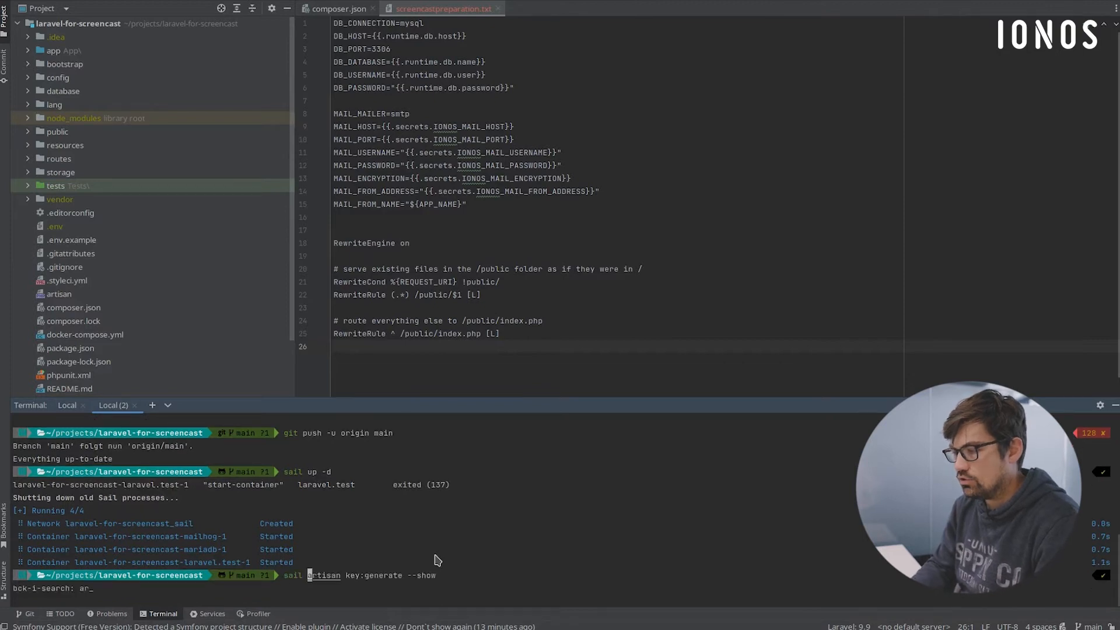
{"action": "key", "text": "Return"}
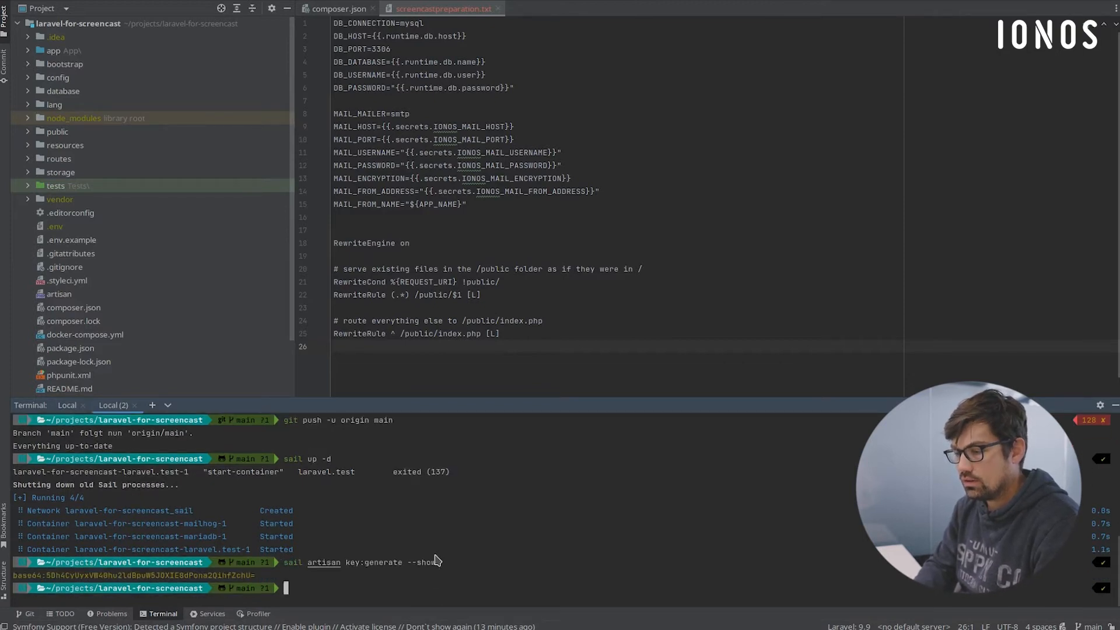
{"action": "left_click_drag", "start_coordinate": [257, 575], "coordinate": [13, 576]}
{"action": "key", "text": "ctrl+c"}
- Back in Deploy Now, fill in the Github secret LARAVEL_APP_KEY with the copied application key and toggle the secrecy option of its value
{"action": "key", "text": "alt+Tab"}
{"action": "left_click", "coordinate": [698, 175]}
{"action": "key", "text": "ctrl+v"}
{"action": "left_click", "coordinate": [496, 175]}
{"action": "type", "text": "LARAVEL_APP_KEY"}
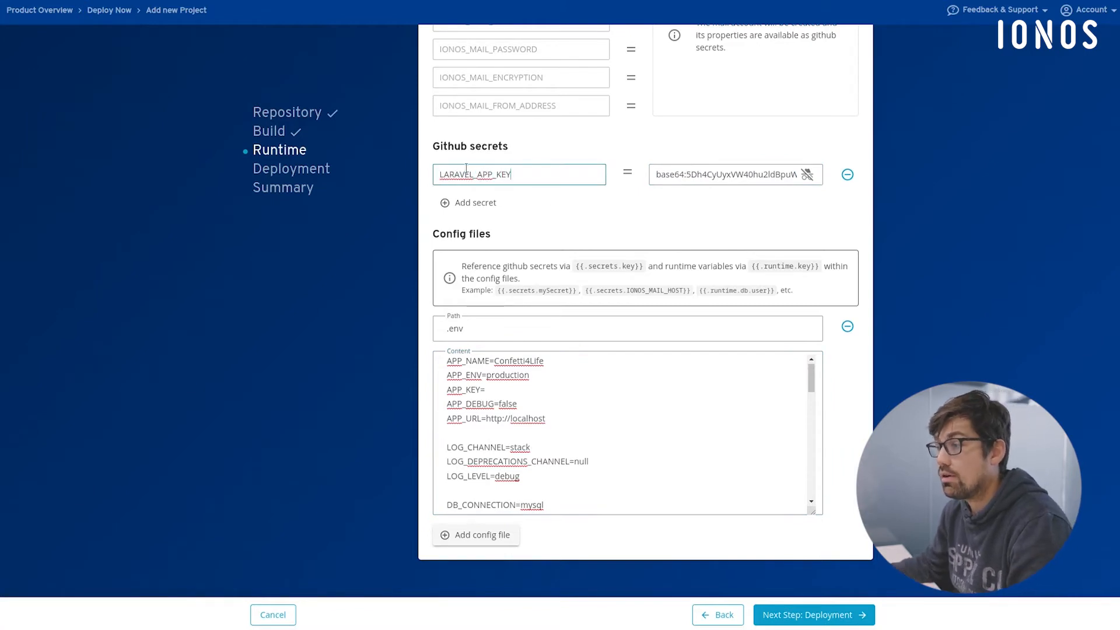
{"action": "left_click", "coordinate": [805, 178]}
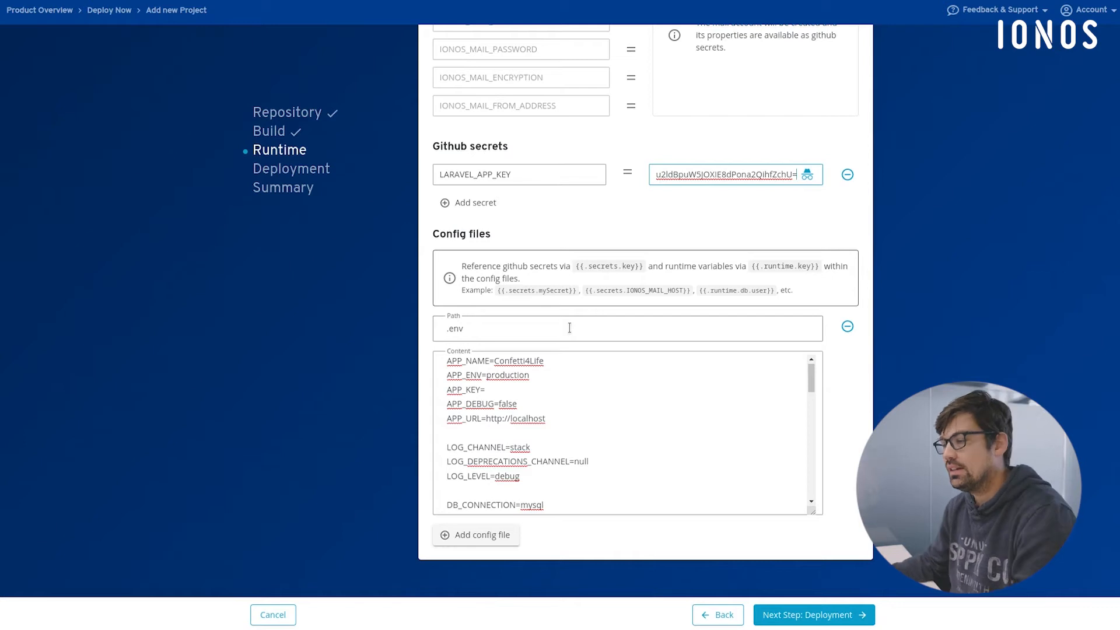
- Set APP_KEY in the .env content to {{.secrets.LARAVEL_APP_KEY}}
{"action": "left_click", "coordinate": [569, 417]}
{"action": "key", "text": "Up"}
{"action": "key", "text": "Up"}
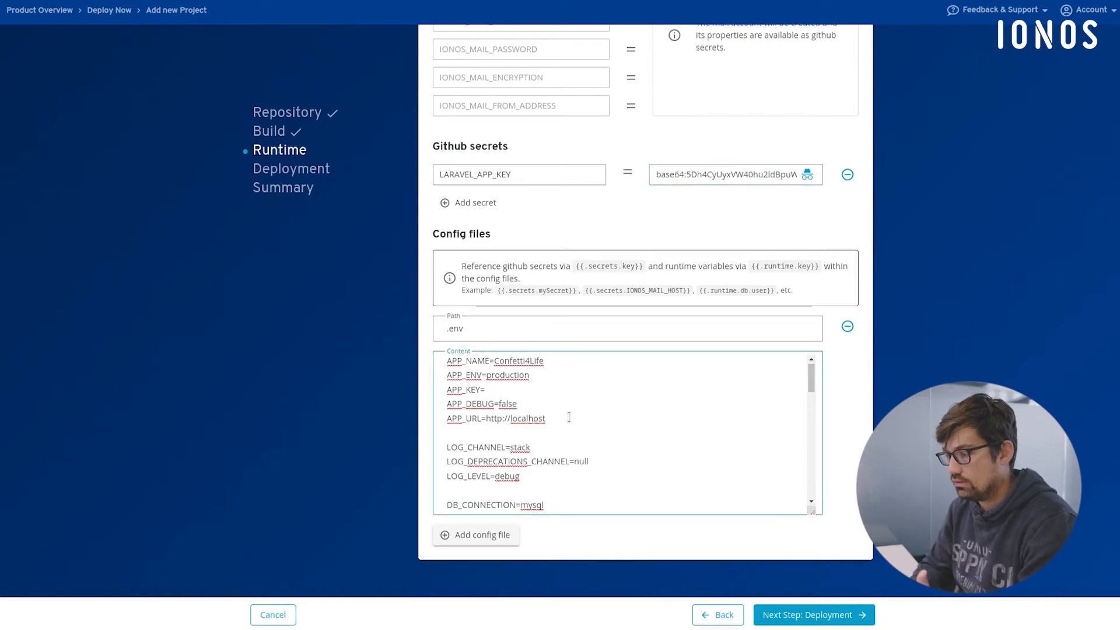
{"action": "type", "text": "{{"}
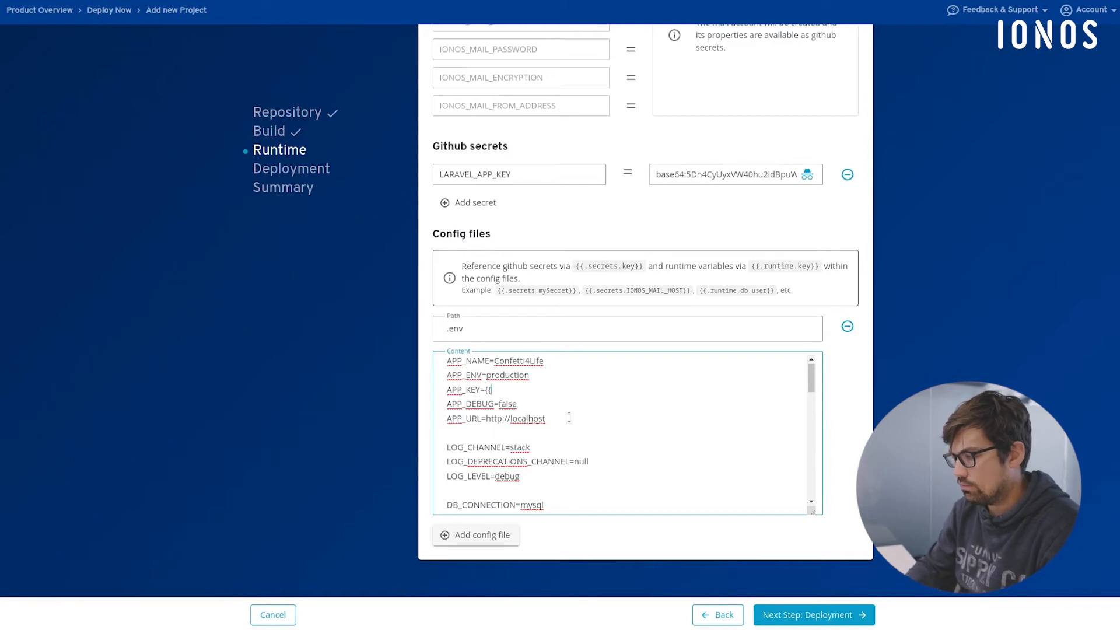
{"action": "type", "text": ".secr"}
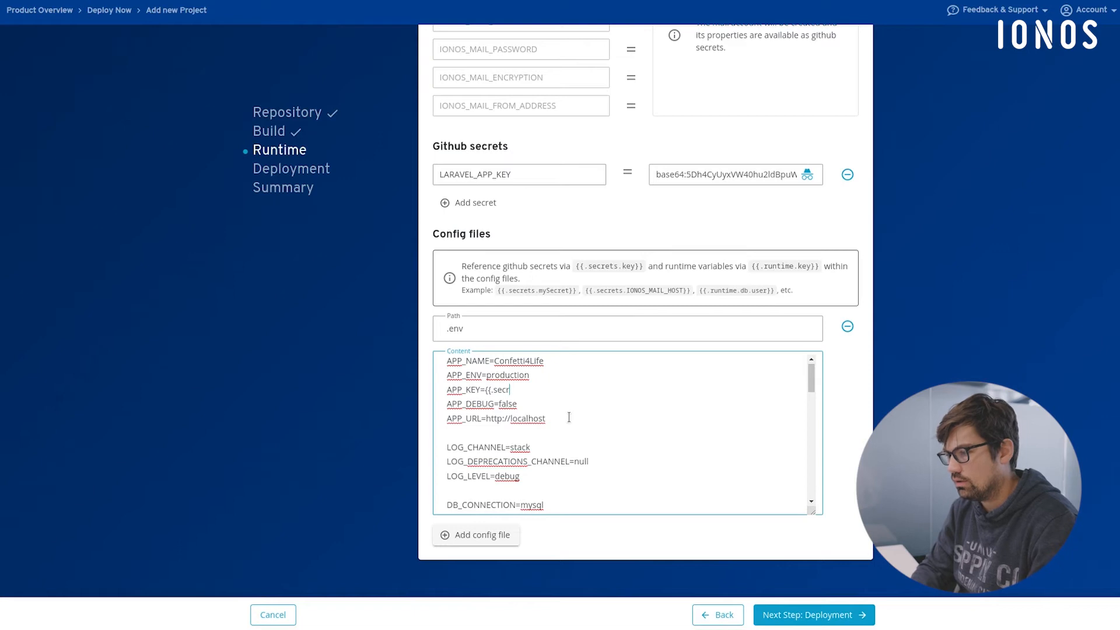
{"action": "type", "text": "ets."}
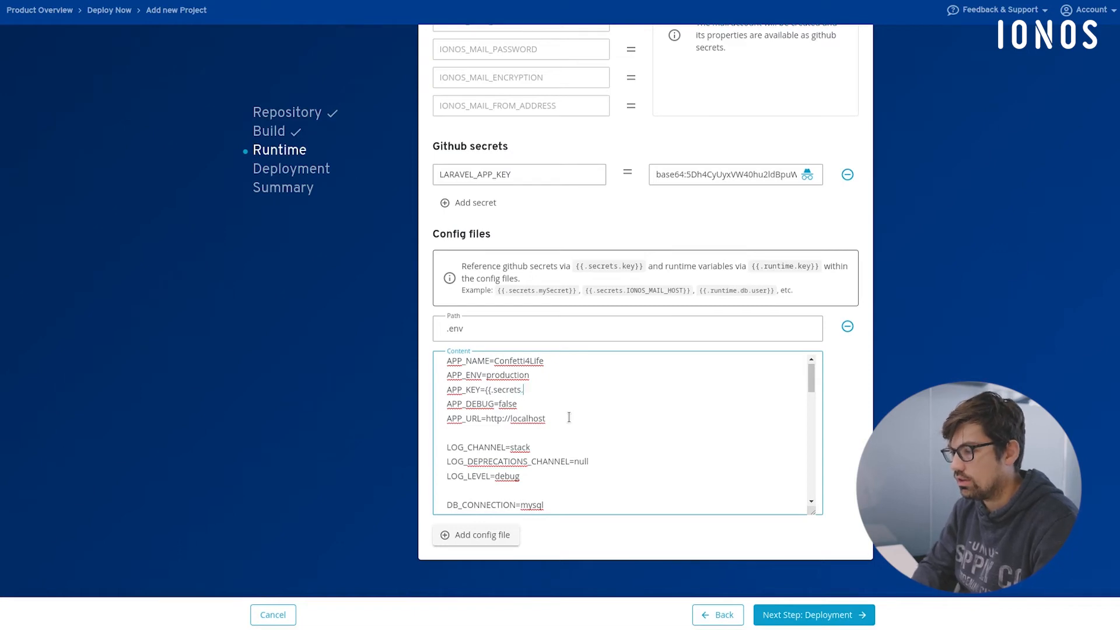
{"action": "double_click", "coordinate": [475, 174]}
{"action": "left_click", "coordinate": [569, 388]}
{"action": "key", "text": "ctrl+v"}
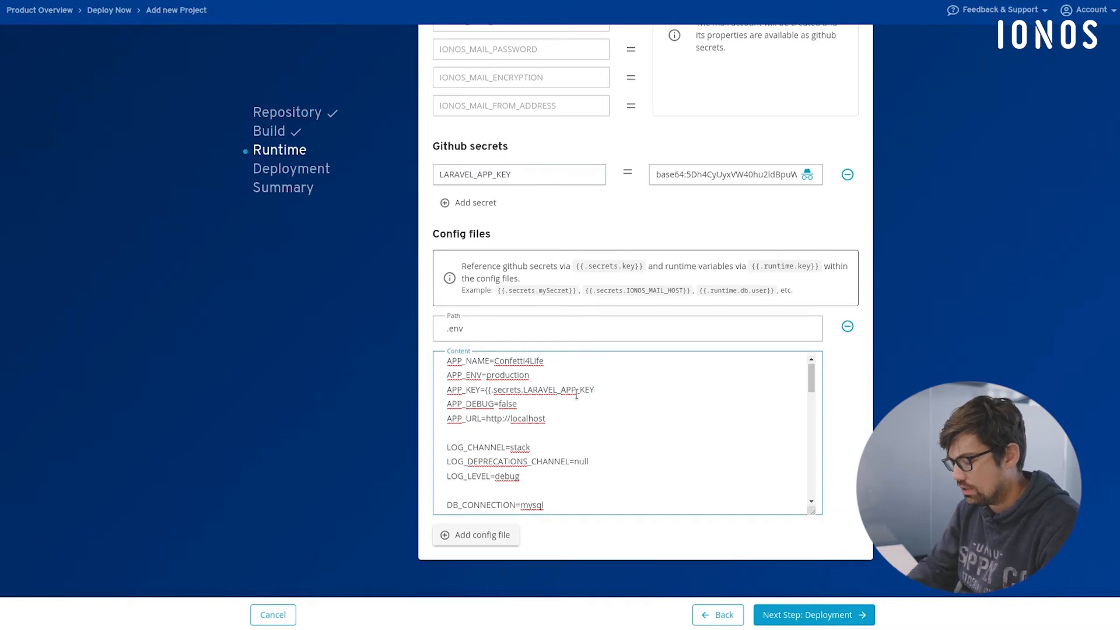
{"action": "type", "text": "}}"}
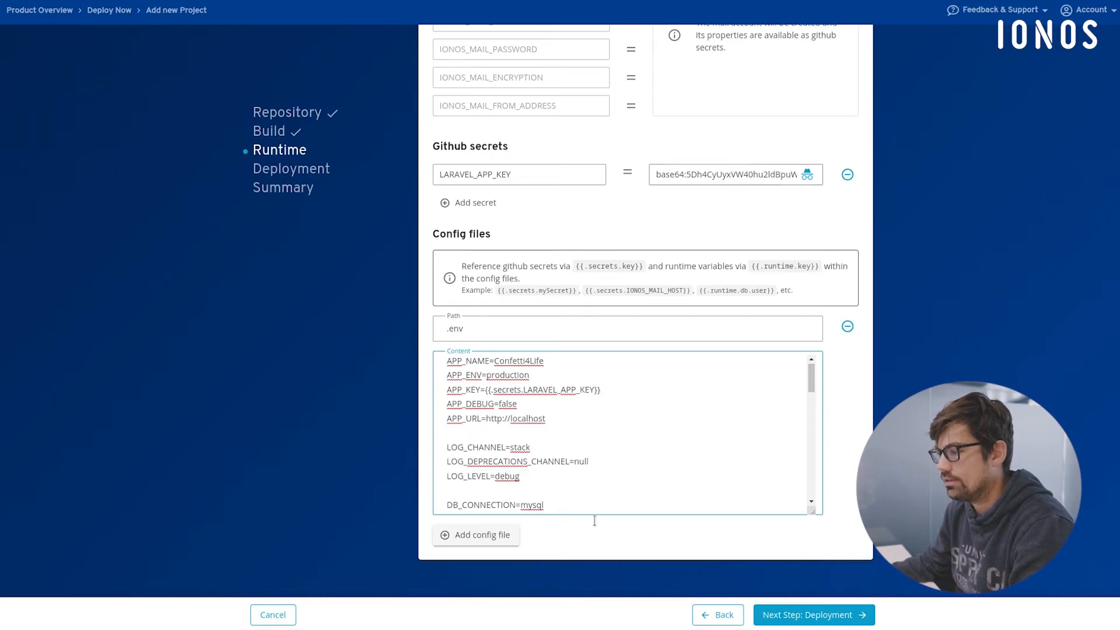
- Replace the APP_URL value in the .env content with a reference to the runtime variable app_url
{"action": "left_click", "coordinate": [545, 419]}
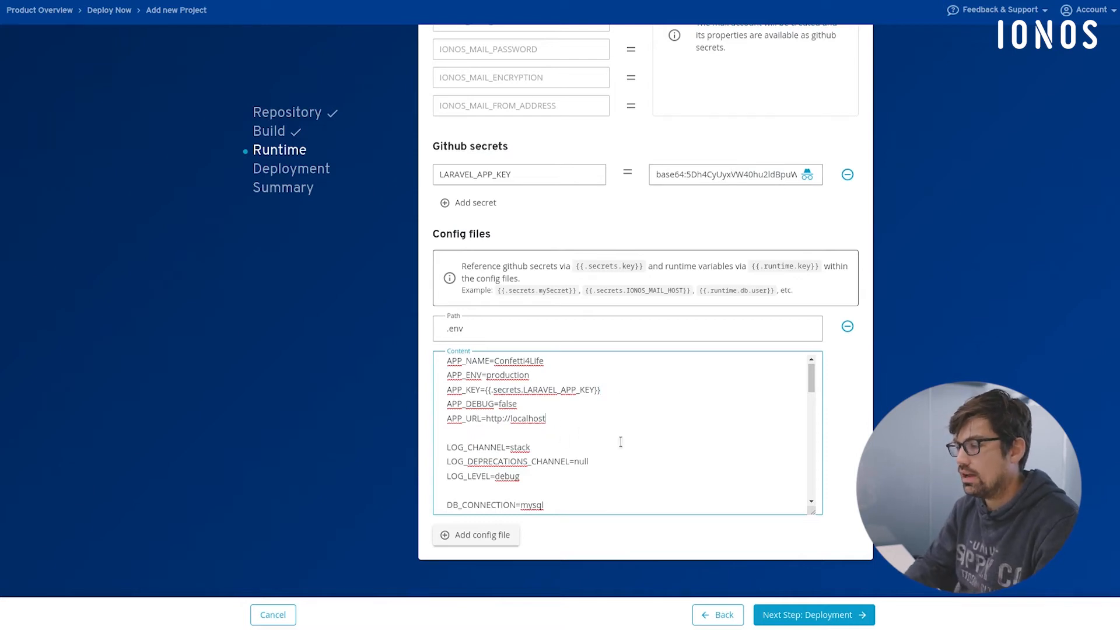
{"action": "key", "text": "BackSpace"}
{"action": "key", "text": "BackSpace"}
{"action": "key", "text": "BackSpace"}
{"action": "key", "text": "BackSpace"}
{"action": "key", "text": "BackSpace"}
{"action": "key", "text": "BackSpace"}
{"action": "key", "text": "BackSpace"}
{"action": "key", "text": "BackSpace"}
{"action": "key", "text": "BackSpace"}
{"action": "key", "text": "BackSpace"}
{"action": "key", "text": "BackSpace"}
{"action": "key", "text": "BackSpace"}
{"action": "key", "text": "BackSpace"}
{"action": "key", "text": "BackSpace"}
{"action": "key", "text": "BackSpace"}
{"action": "key", "text": "BackSpace"}
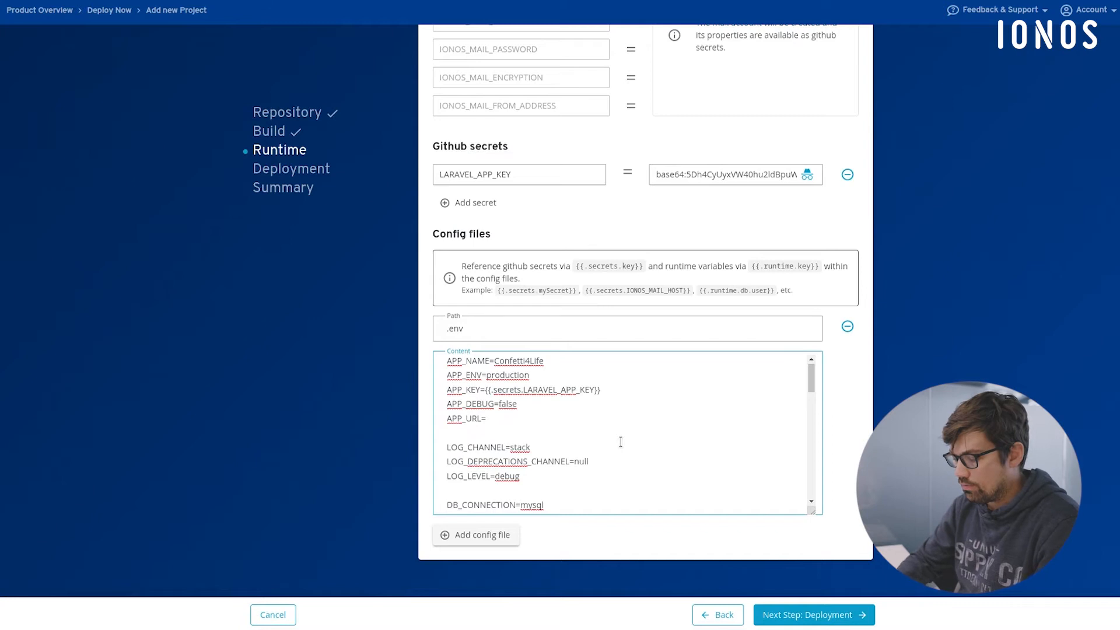
{"action": "type", "text": "{{"}
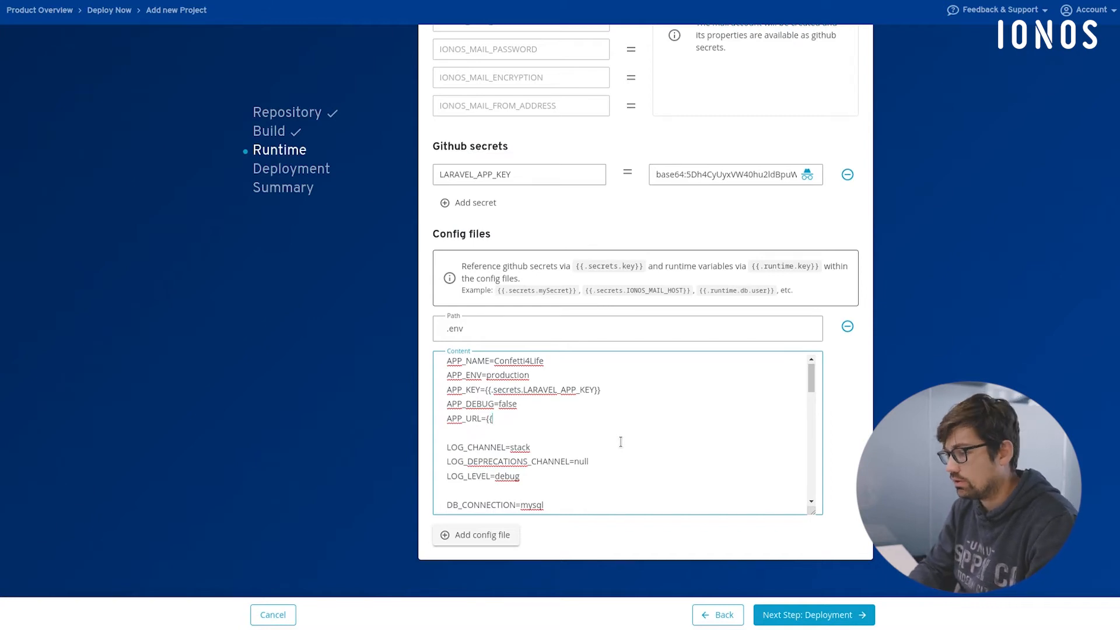
{"action": "type", "text": ".run"}
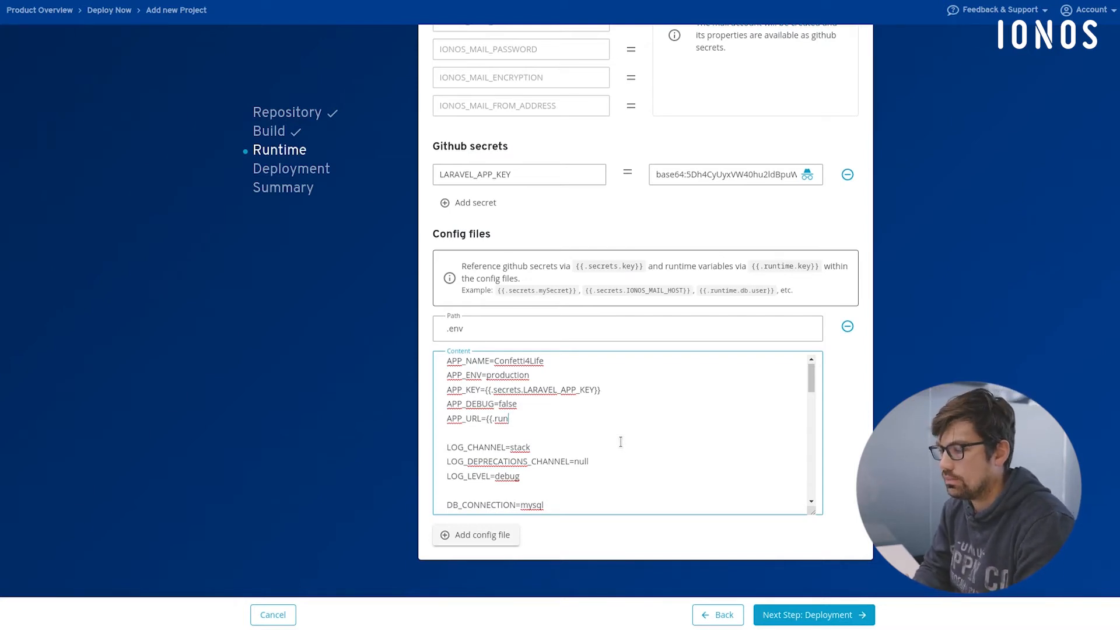
{"action": "type", "text": "time."}
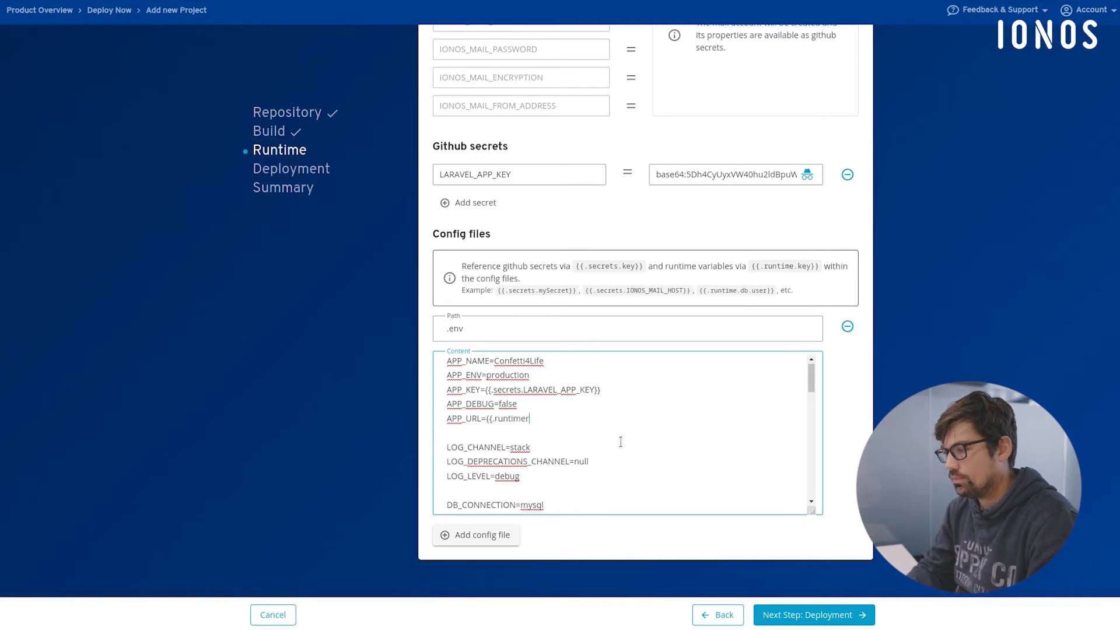
{"action": "type", "text": "app-"}
{"action": "type", "text": "url}"}
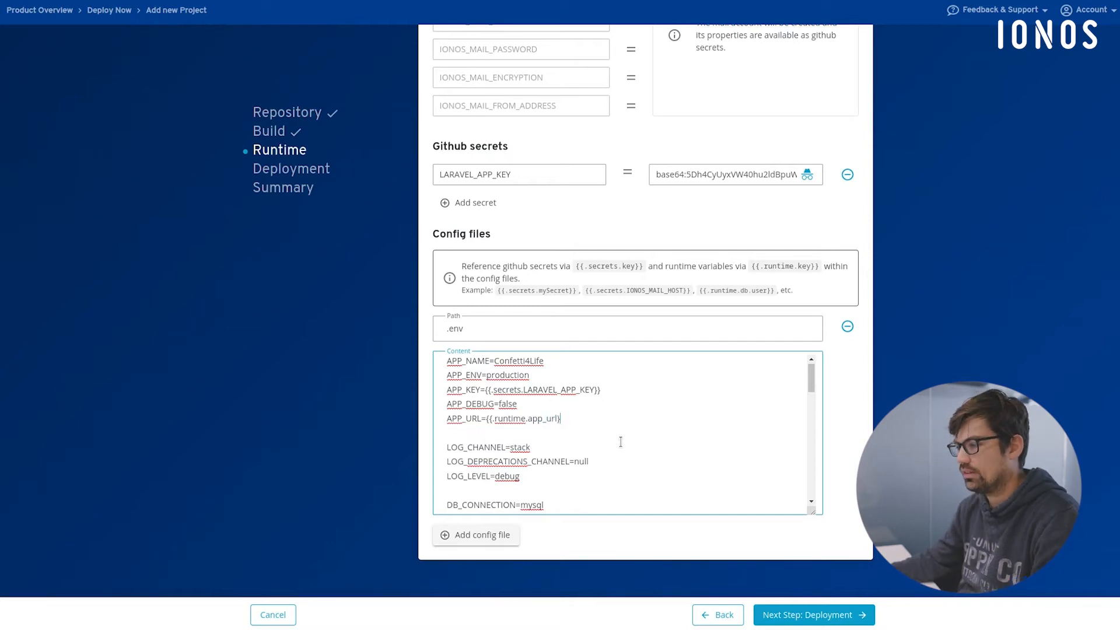
- Check the database runtime variable names and set DB_HOST in the .env content to {{.runtime.db.host}}
{"action": "scroll", "coordinate": [516, 378], "scroll_direction": "down", "scroll_amount": 2}
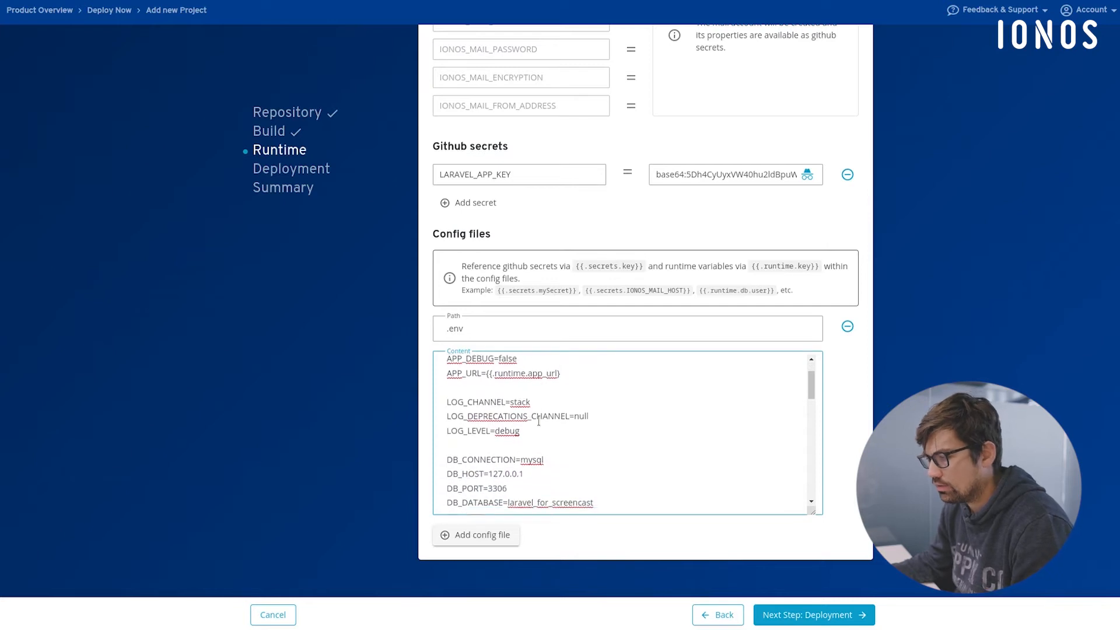
{"action": "scroll", "coordinate": [538, 421], "scroll_direction": "down", "scroll_amount": 2}
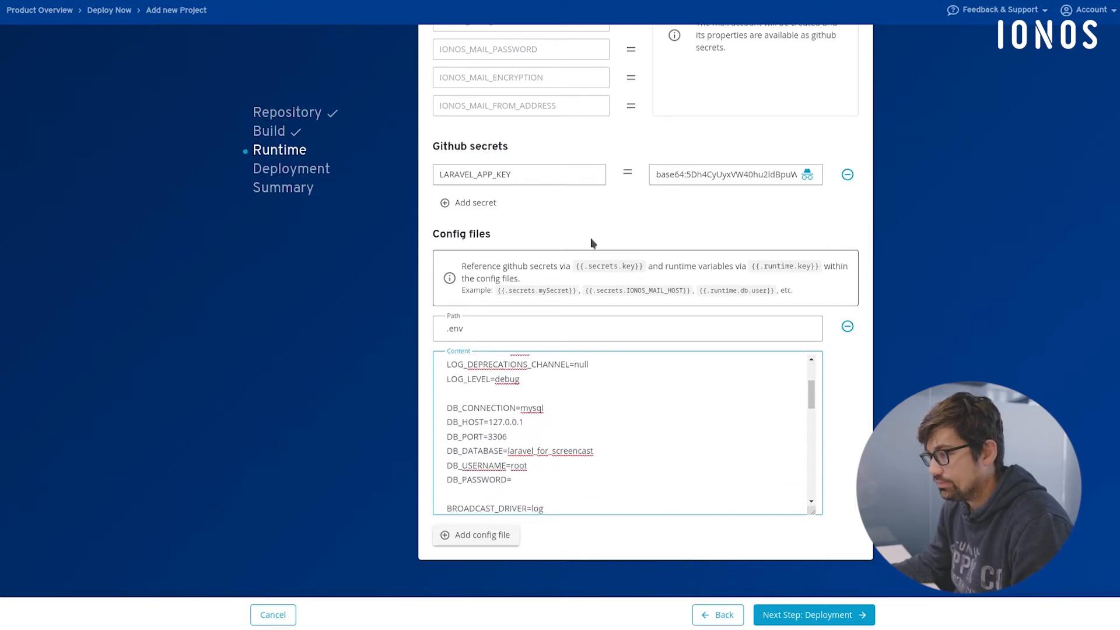
{"action": "scroll", "coordinate": [594, 245], "scroll_direction": "up", "scroll_amount": 6}
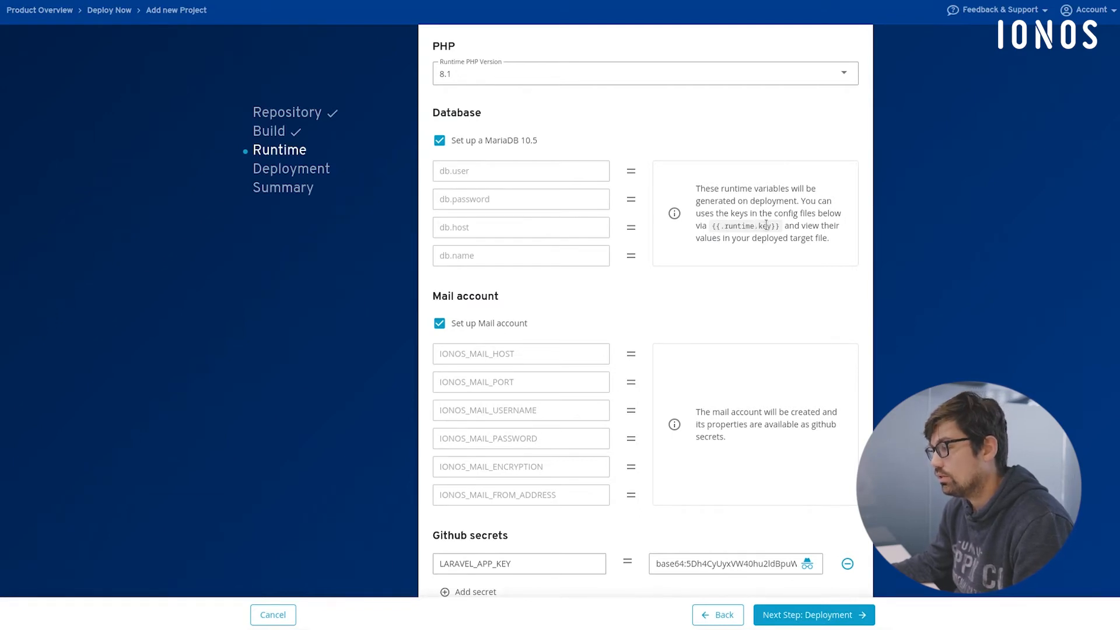
{"action": "scroll", "coordinate": [601, 397], "scroll_direction": "down", "scroll_amount": 6}
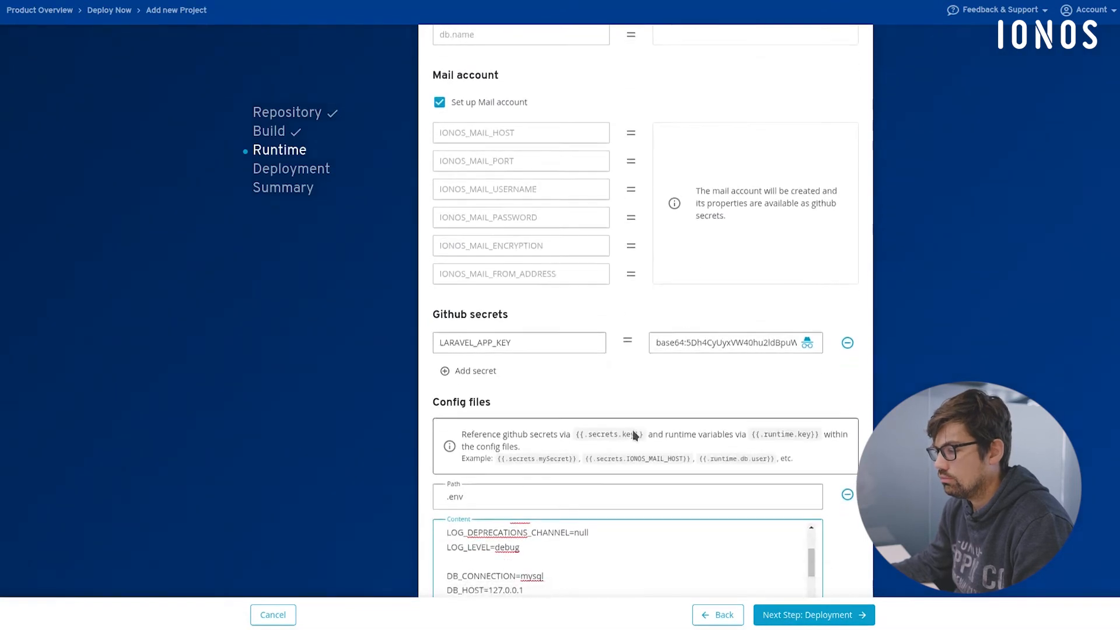
{"action": "left_click_drag", "start_coordinate": [489, 444], "coordinate": [562, 440]}
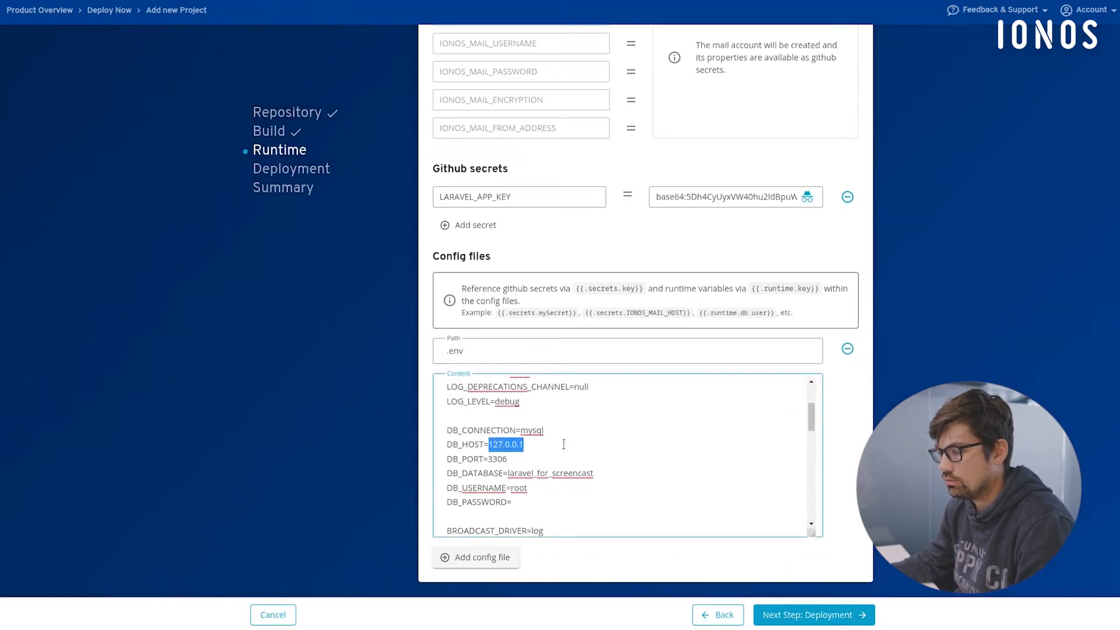
{"action": "type", "text": "{{"}
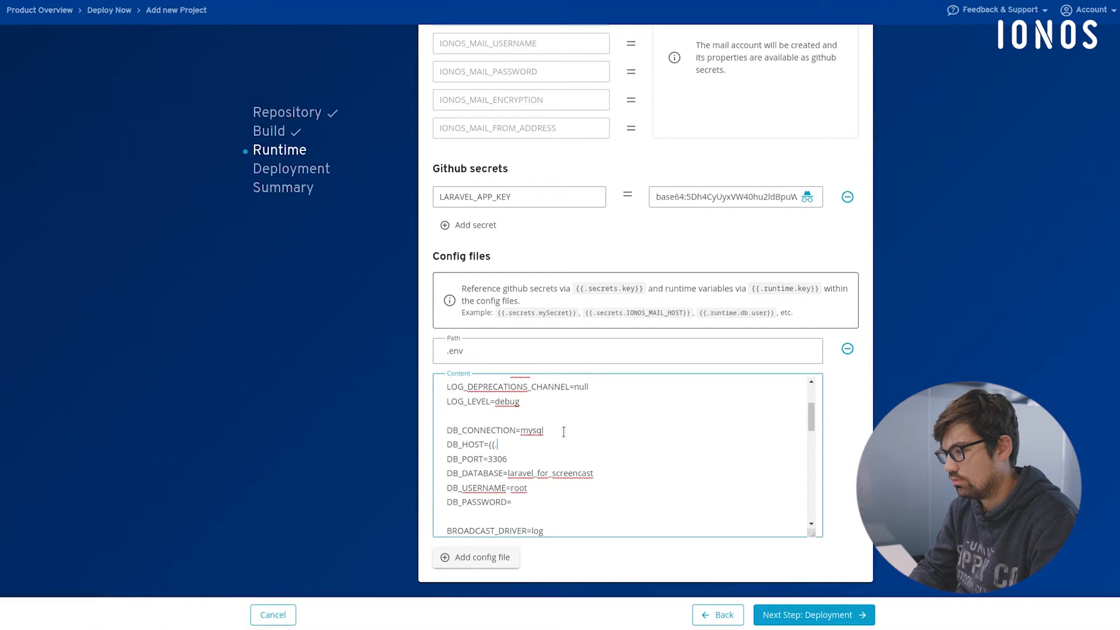
{"action": "type", "text": ".run.ti"}
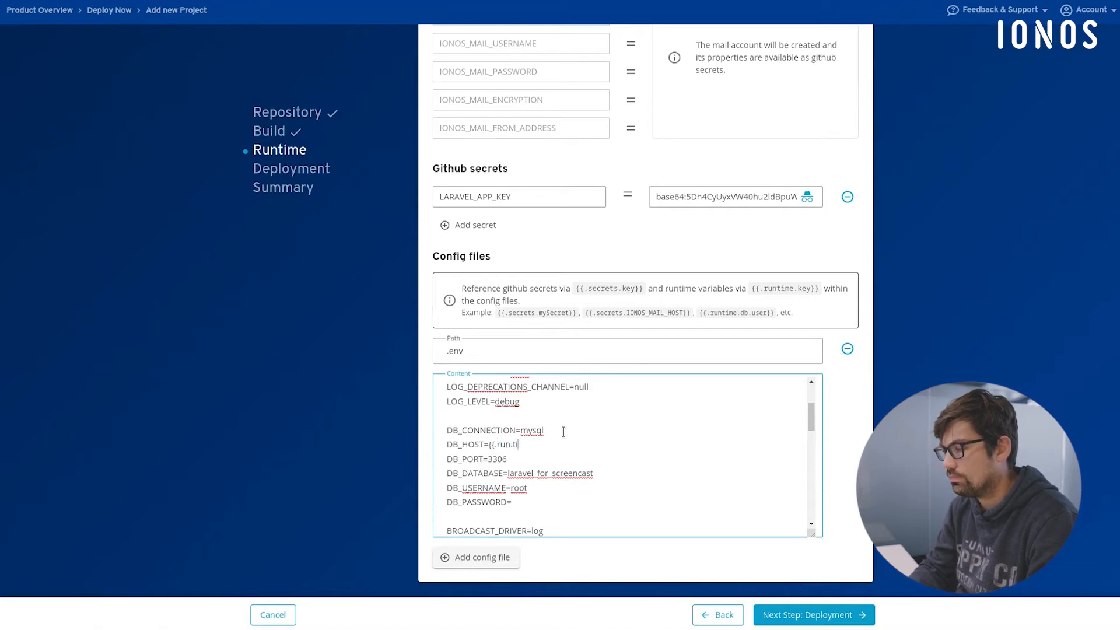
{"action": "key", "text": "BackSpace"}
{"action": "key", "text": "BackSpace"}
{"action": "key", "text": "BackSpace"}
{"action": "type", "text": "time.db."}
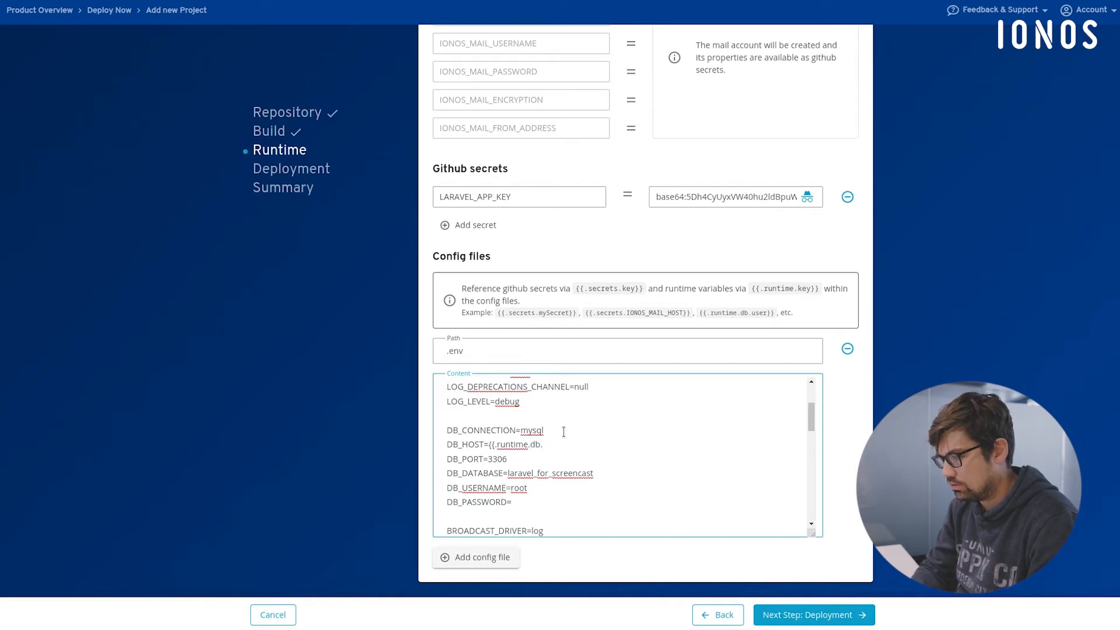
{"action": "type", "text": "host}}"}
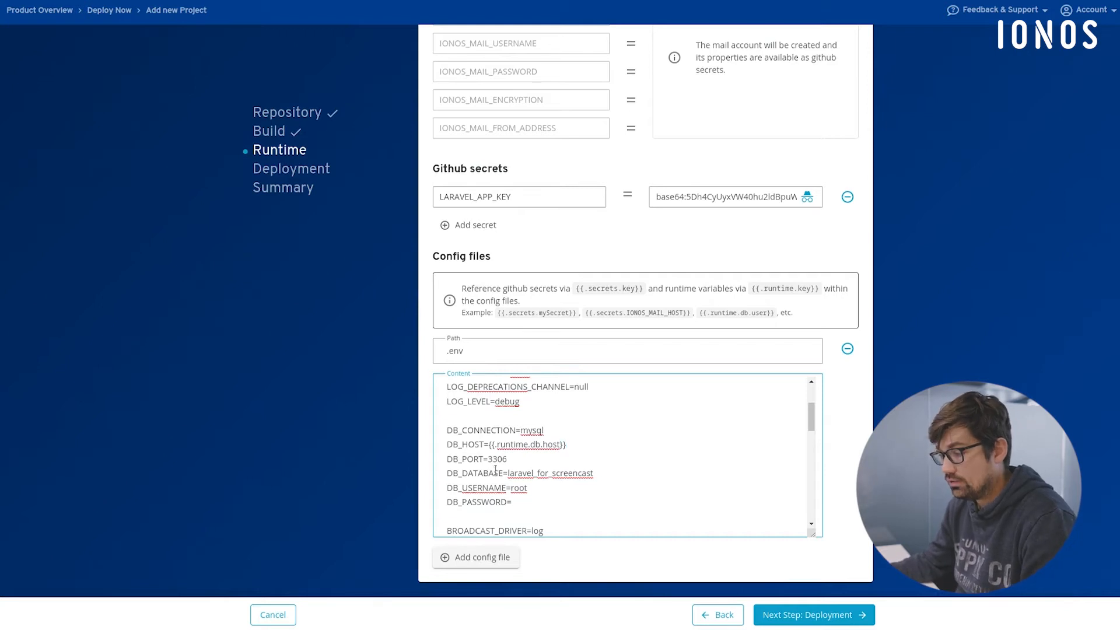
- Copy the DB_ lines from screencastpreparation.txt in the code editor and paste them over the database block in Deploy Now's .env content
{"action": "key", "text": "alt+Tab"}
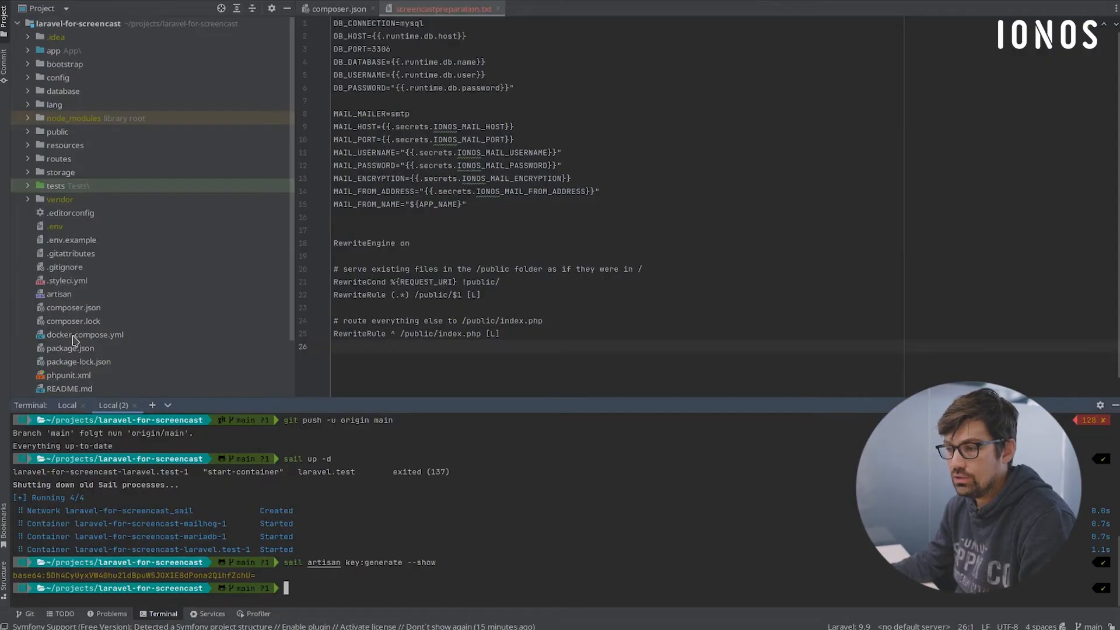
{"action": "scroll", "coordinate": [93, 298], "scroll_direction": "down", "scroll_amount": 3}
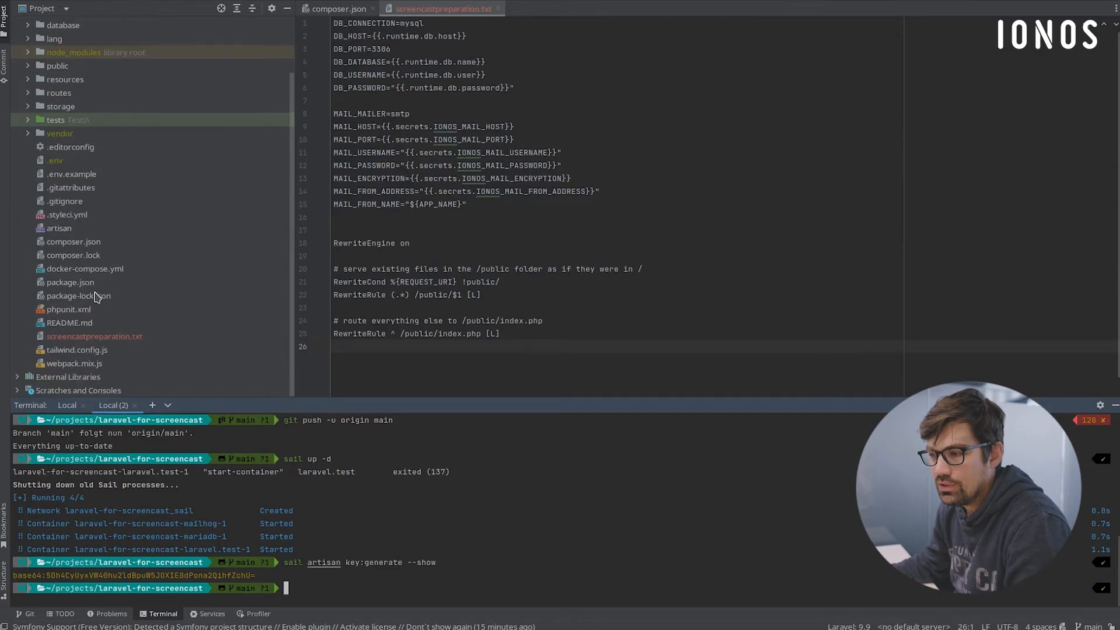
{"action": "left_click", "coordinate": [99, 337]}
{"action": "left_click_drag", "start_coordinate": [517, 88], "coordinate": [294, 23]}
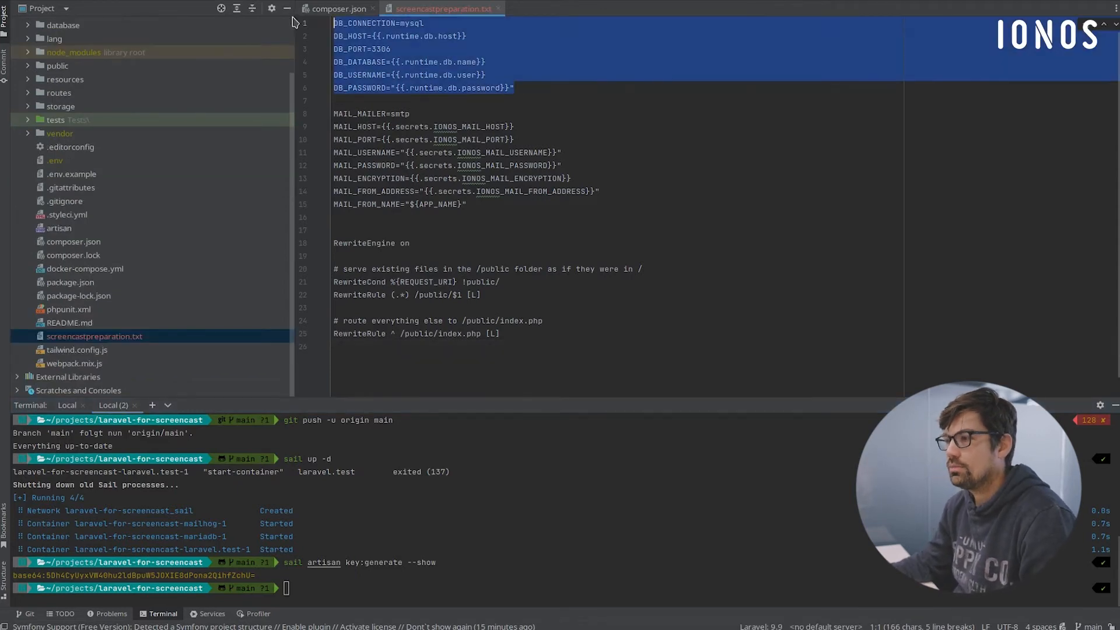
{"action": "key", "text": "alt+Tab"}
{"action": "left_click_drag", "start_coordinate": [545, 499], "coordinate": [425, 432]}
{"action": "key", "text": "ctrl+v"}
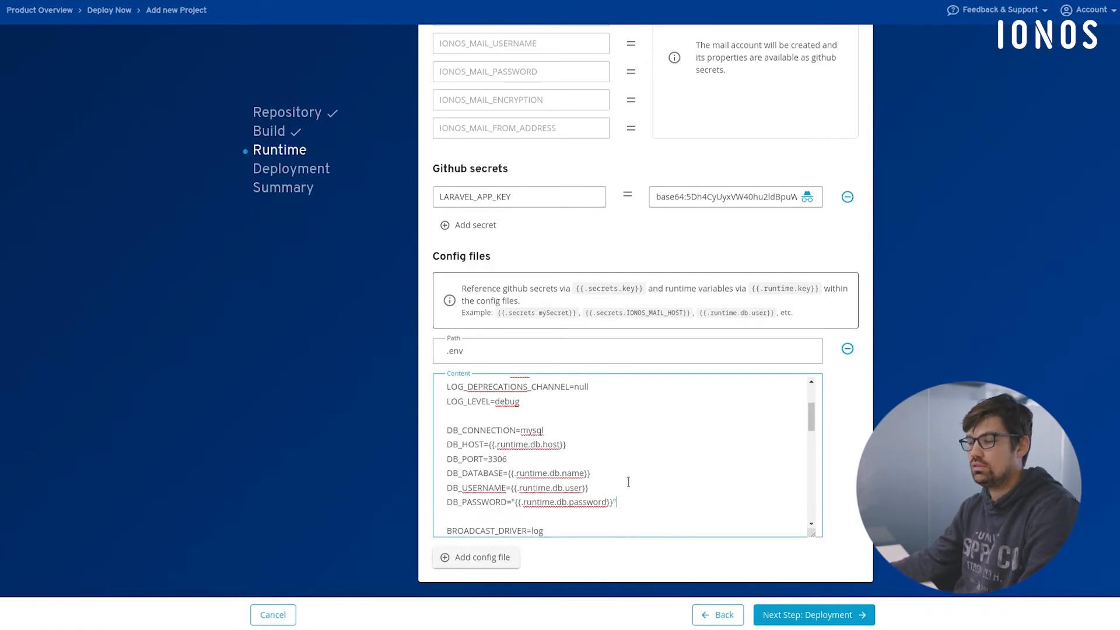
- Compare the .env mail block with the mail account variables and replace the MAIL_HOST value with the opening {{.secrets. of a reference
{"action": "scroll", "coordinate": [624, 484], "scroll_direction": "down", "scroll_amount": 3}
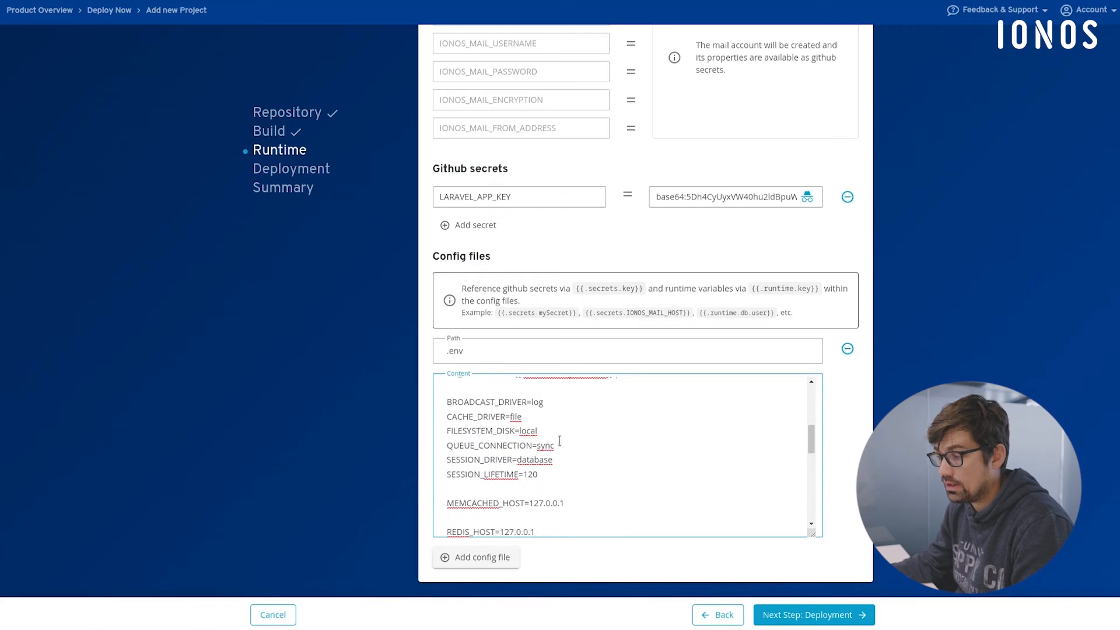
{"action": "scroll", "coordinate": [563, 453], "scroll_direction": "down", "scroll_amount": 5}
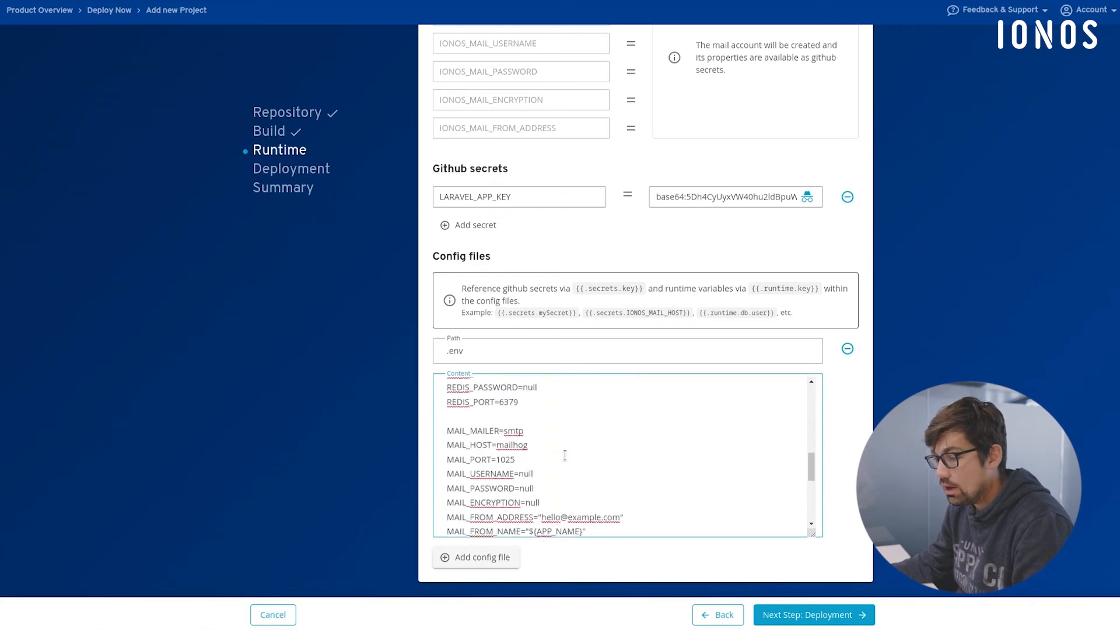
{"action": "scroll", "coordinate": [564, 455], "scroll_direction": "down", "scroll_amount": 1}
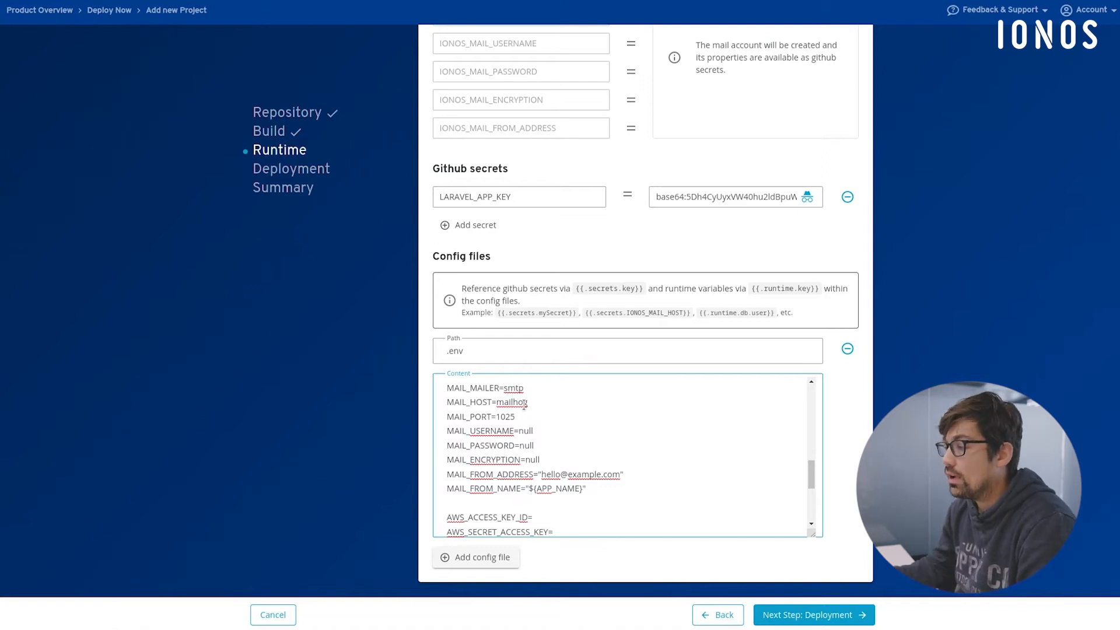
{"action": "scroll", "coordinate": [651, 107], "scroll_direction": "up", "scroll_amount": 2}
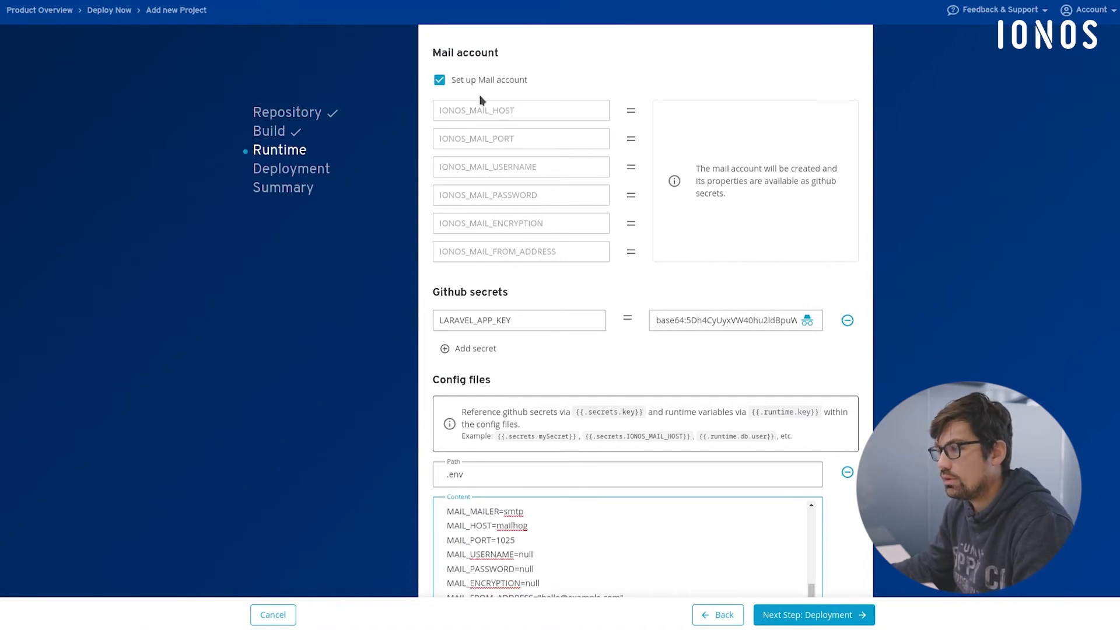
{"action": "scroll", "coordinate": [543, 180], "scroll_direction": "down", "scroll_amount": 3}
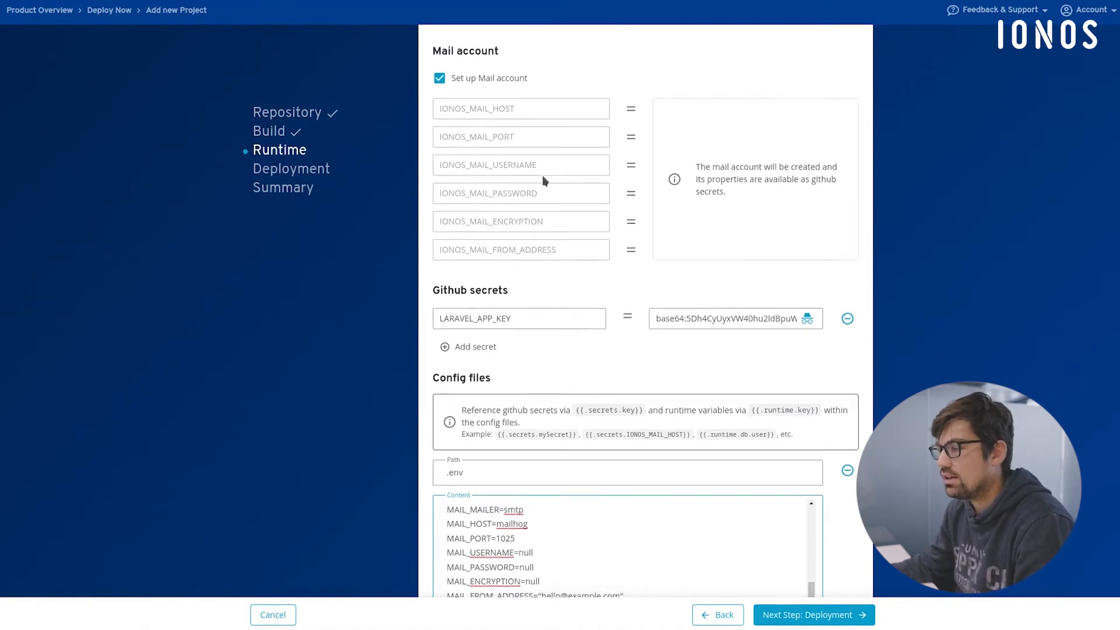
{"action": "scroll", "coordinate": [521, 404], "scroll_direction": "up", "scroll_amount": 2}
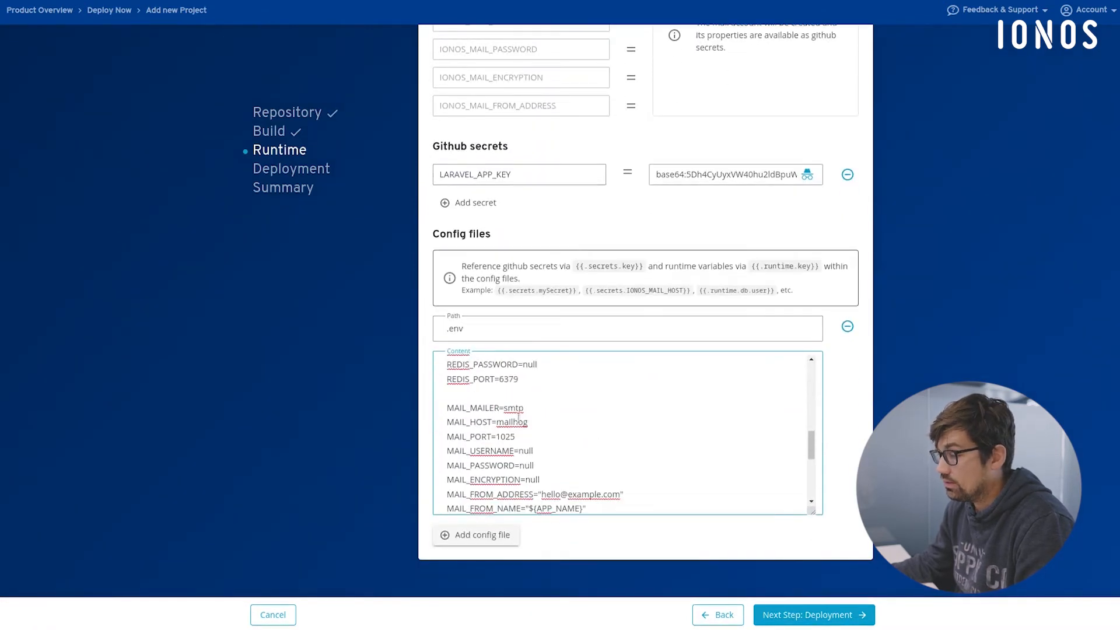
{"action": "double_click", "coordinate": [513, 421]}
{"action": "scroll", "coordinate": [582, 432], "scroll_direction": "up", "scroll_amount": 3}
{"action": "scroll", "coordinate": [551, 415], "scroll_direction": "up", "scroll_amount": 2}
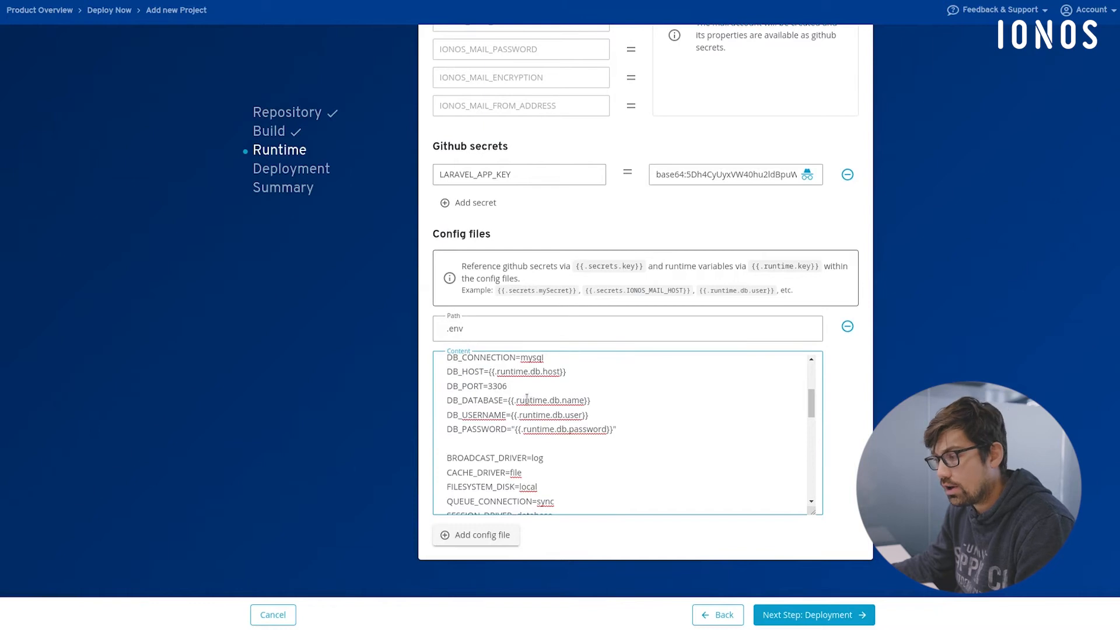
{"action": "scroll", "coordinate": [526, 398], "scroll_direction": "down", "scroll_amount": 5}
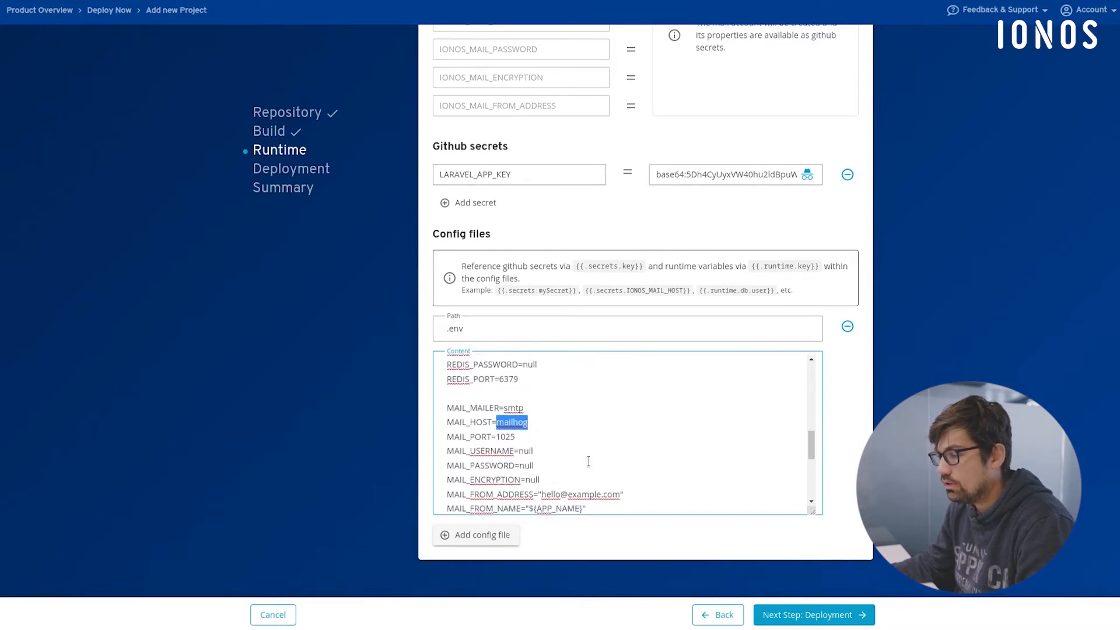
{"action": "scroll", "coordinate": [589, 461], "scroll_direction": "down", "scroll_amount": 1}
{"action": "type", "text": "{{"}
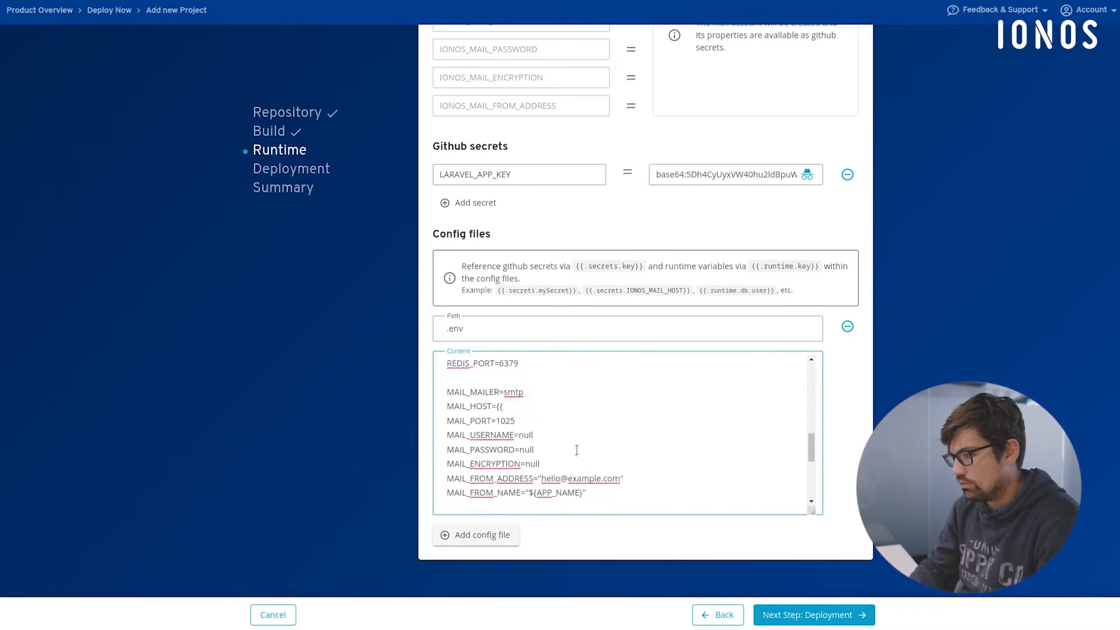
{"action": "type", "text": ".secrets."}
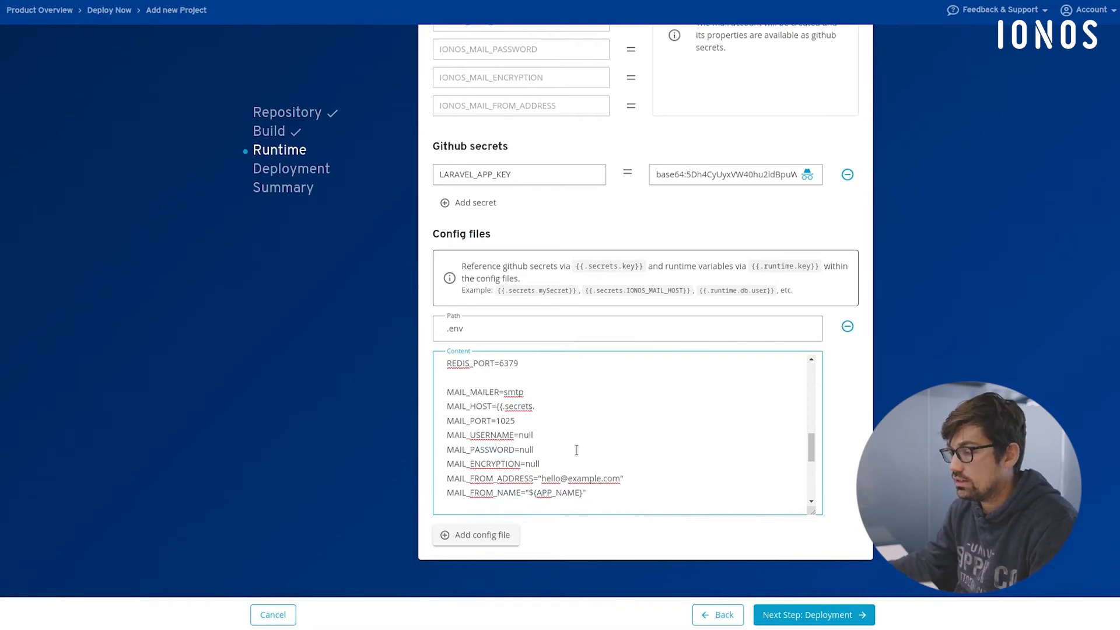
- Copy the variable name IONOS_MAIL_HOST from the mail account section and complete the MAIL_HOST reference as {{.secrets.IONOS_MAIL_HOST}}
{"action": "scroll", "coordinate": [515, 166], "scroll_direction": "up", "scroll_amount": 3}
{"action": "double_click", "coordinate": [487, 131]}
{"action": "key", "text": "ctrl+c"}
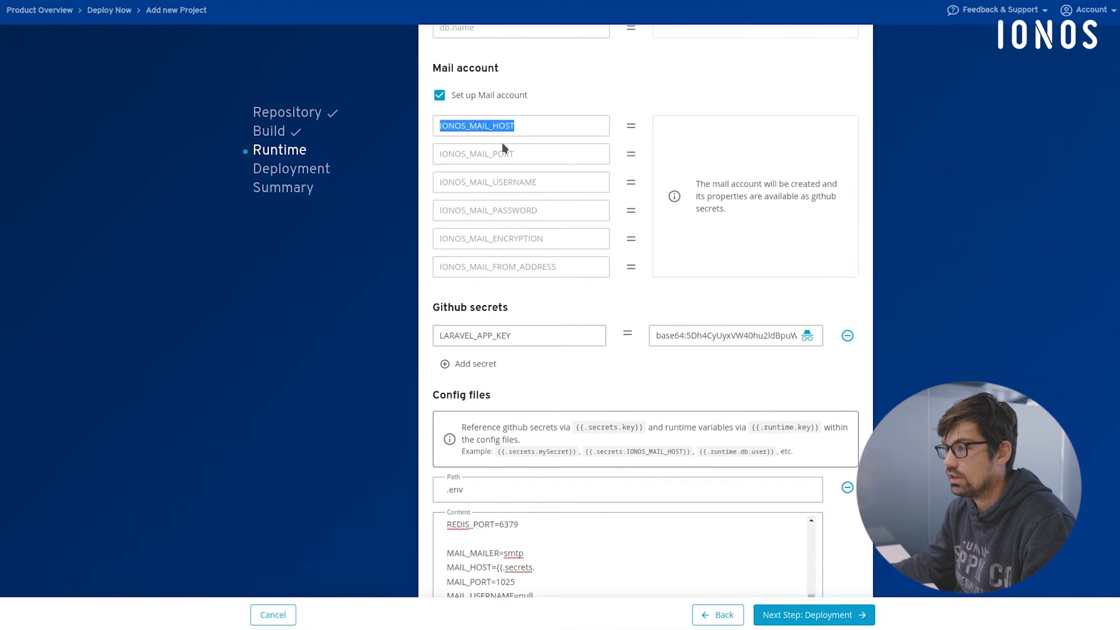
{"action": "scroll", "coordinate": [598, 409], "scroll_direction": "down", "scroll_amount": 3}
{"action": "left_click", "coordinate": [576, 421]}
{"action": "key", "text": "ctrl+v"}
{"action": "type", "text": "}}"}
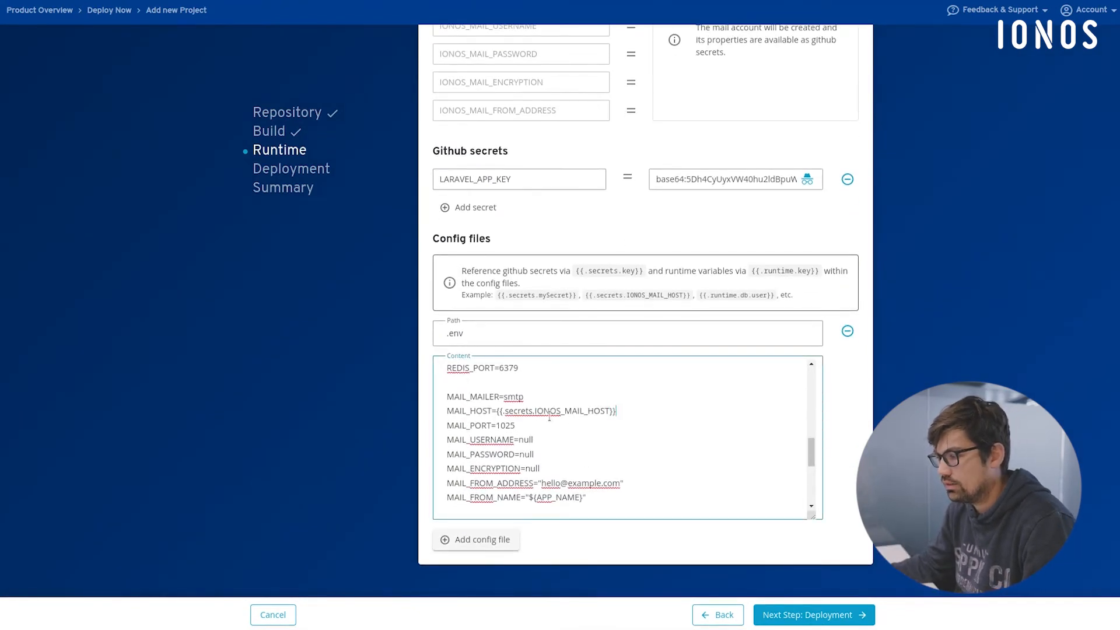
- Copy the MAIL_ lines from screencastpreparation.txt in the code editor and paste them over the mail block in Deploy Now's .env content
{"action": "key", "text": "alt+Tab"}
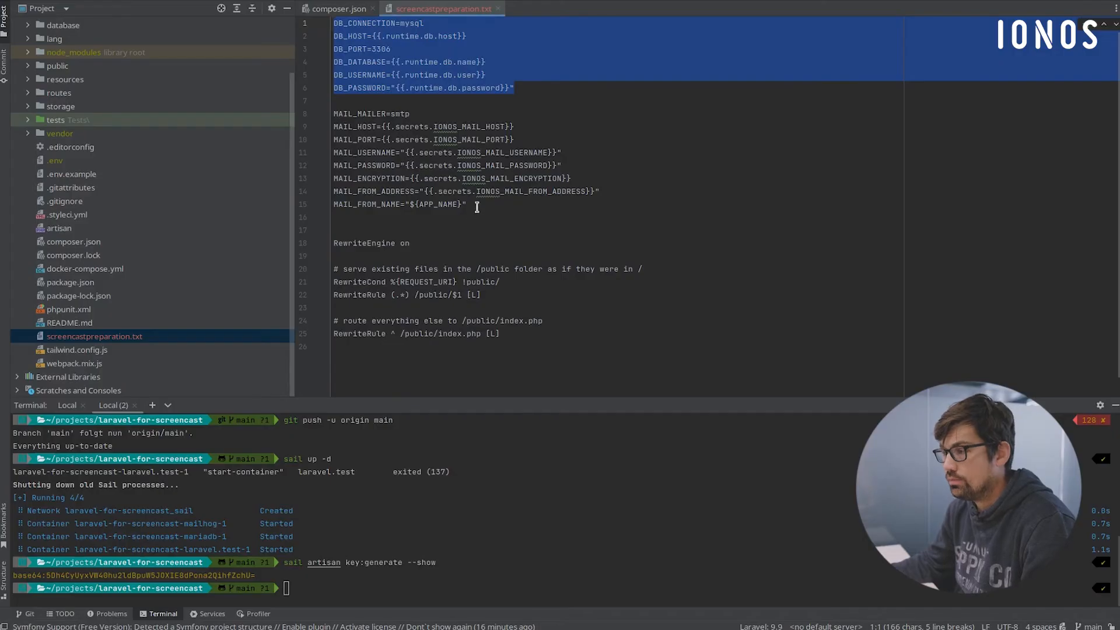
{"action": "left_click_drag", "start_coordinate": [470, 205], "coordinate": [291, 119]}
{"action": "key", "text": "alt+Tab"}
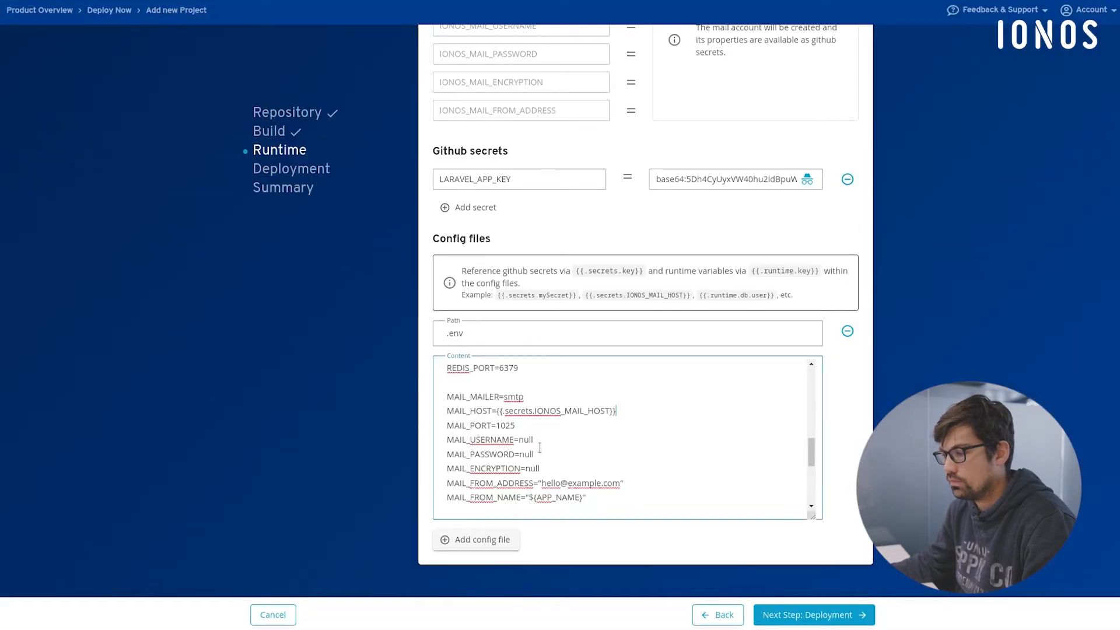
{"action": "left_click_drag", "start_coordinate": [591, 498], "coordinate": [421, 403]}
{"action": "key", "text": "ctrl+v"}
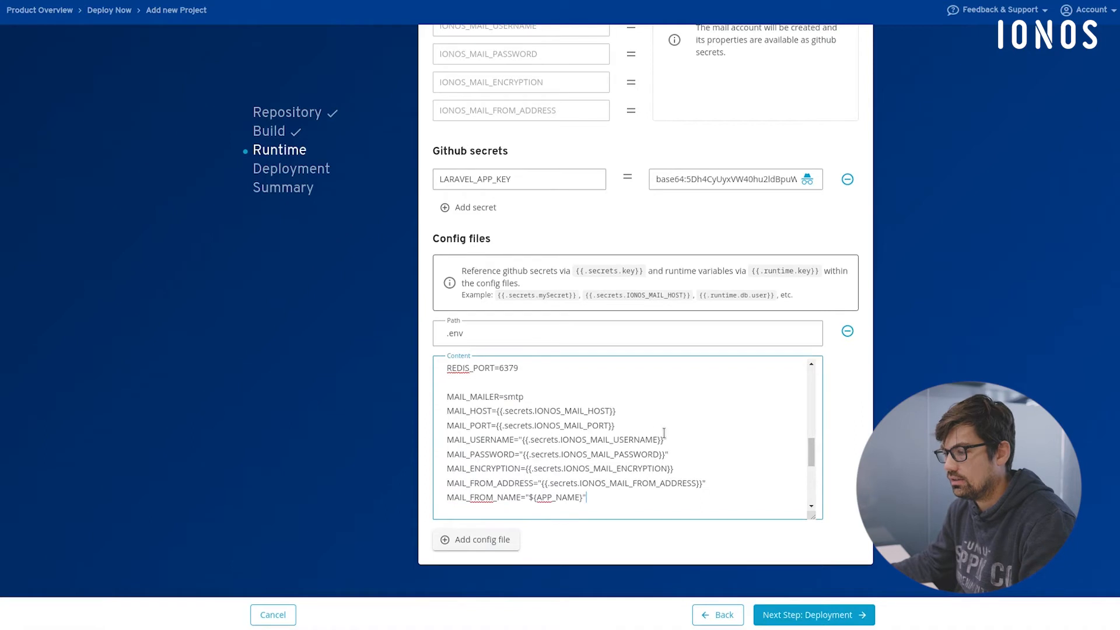
- Finish the Runtime configuration and proceed to the Deployment step
{"action": "scroll", "coordinate": [649, 441], "scroll_direction": "down", "scroll_amount": 1}
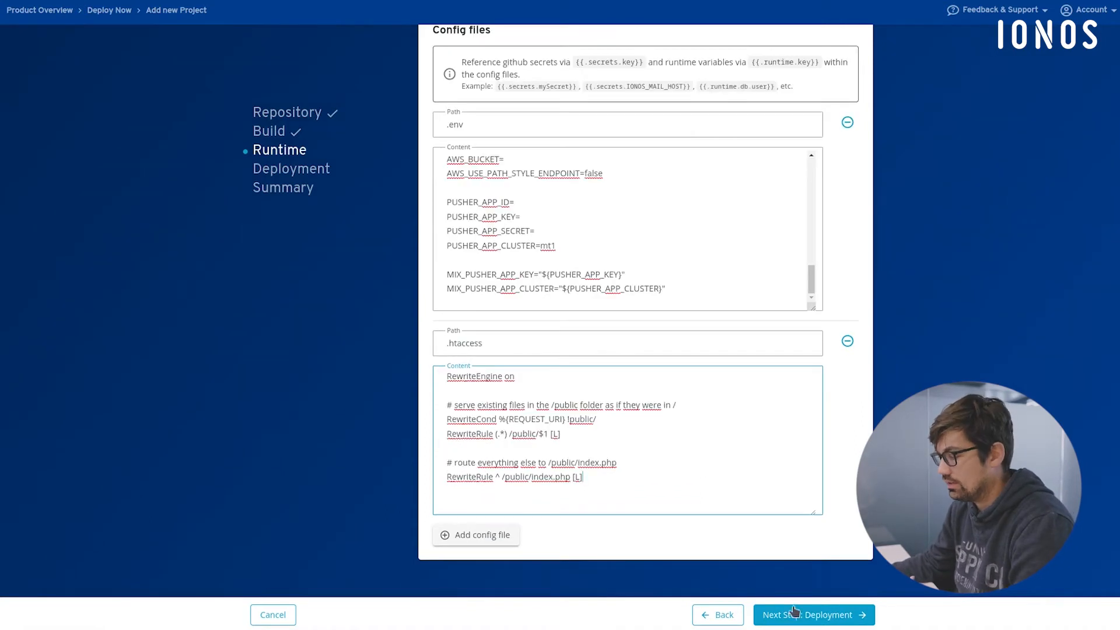
{"action": "left_click", "coordinate": [804, 618]}
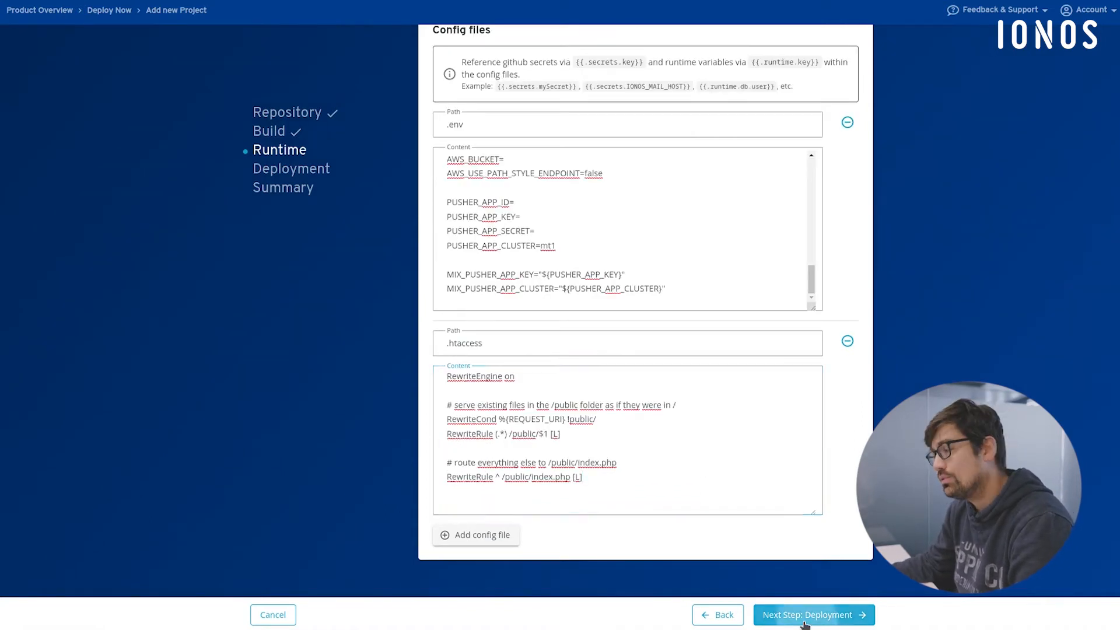
- Review the Bootstrap deployment settings, including the excluded paths and the post deployment remote commands
{"action": "scroll", "coordinate": [820, 214], "scroll_direction": "down", "scroll_amount": 2}
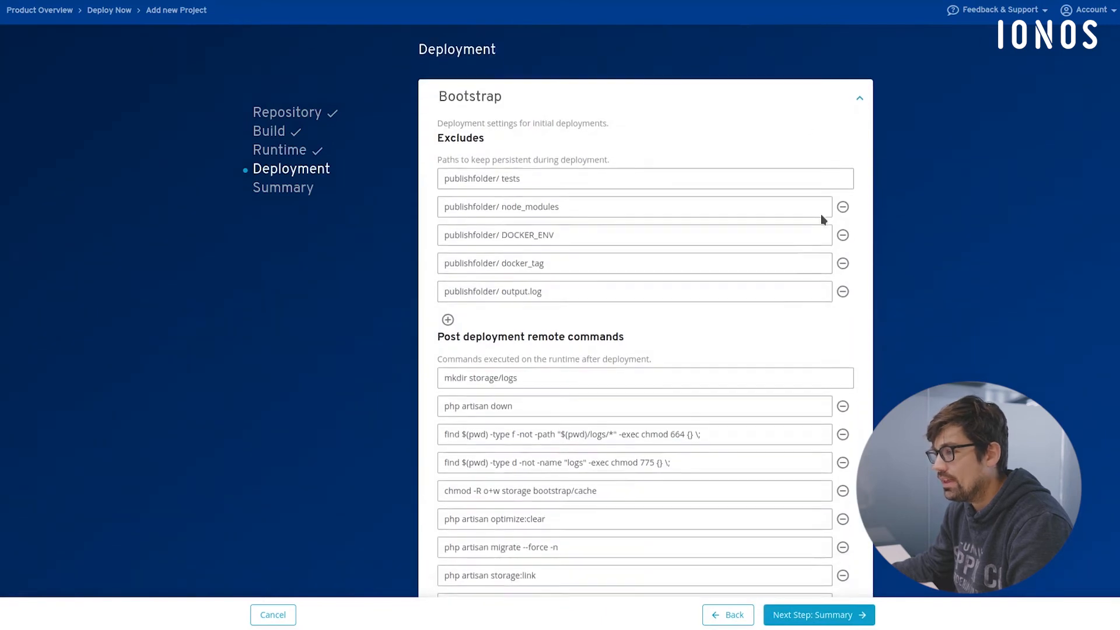
{"action": "scroll", "coordinate": [750, 255], "scroll_direction": "up", "scroll_amount": 2}
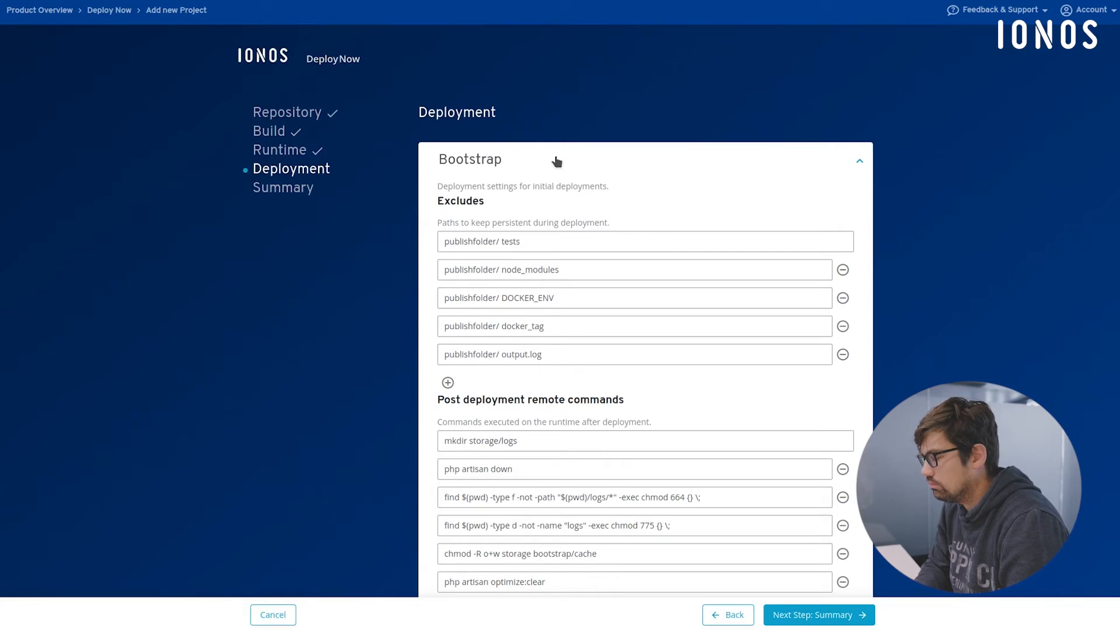
{"action": "left_click", "coordinate": [557, 161]}
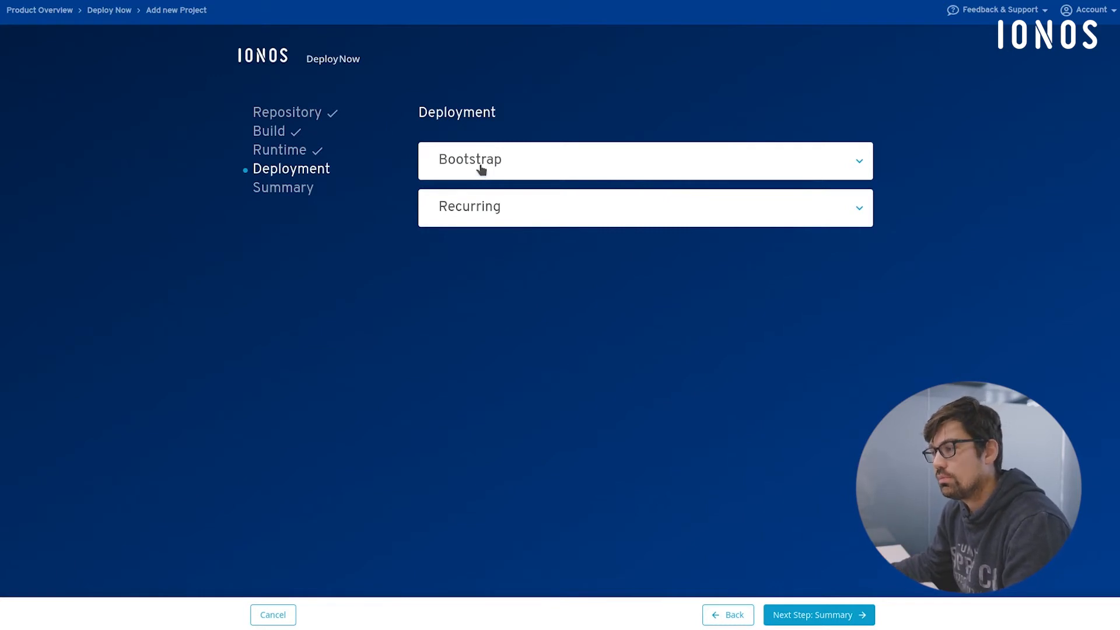
{"action": "left_click", "coordinate": [481, 169]}
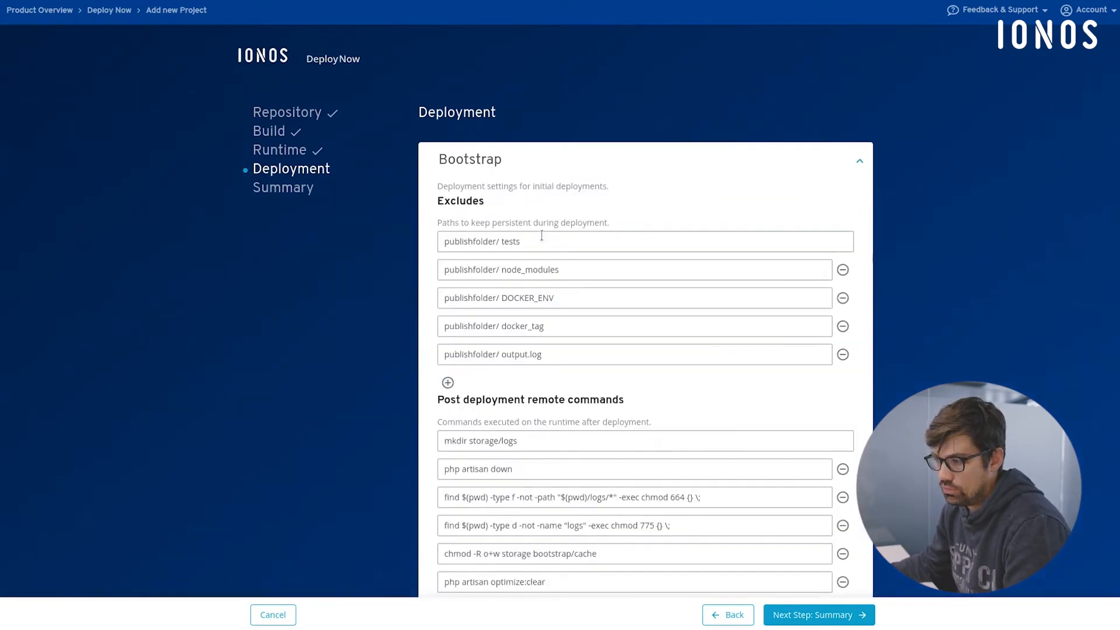
{"action": "scroll", "coordinate": [548, 237], "scroll_direction": "down", "scroll_amount": 2}
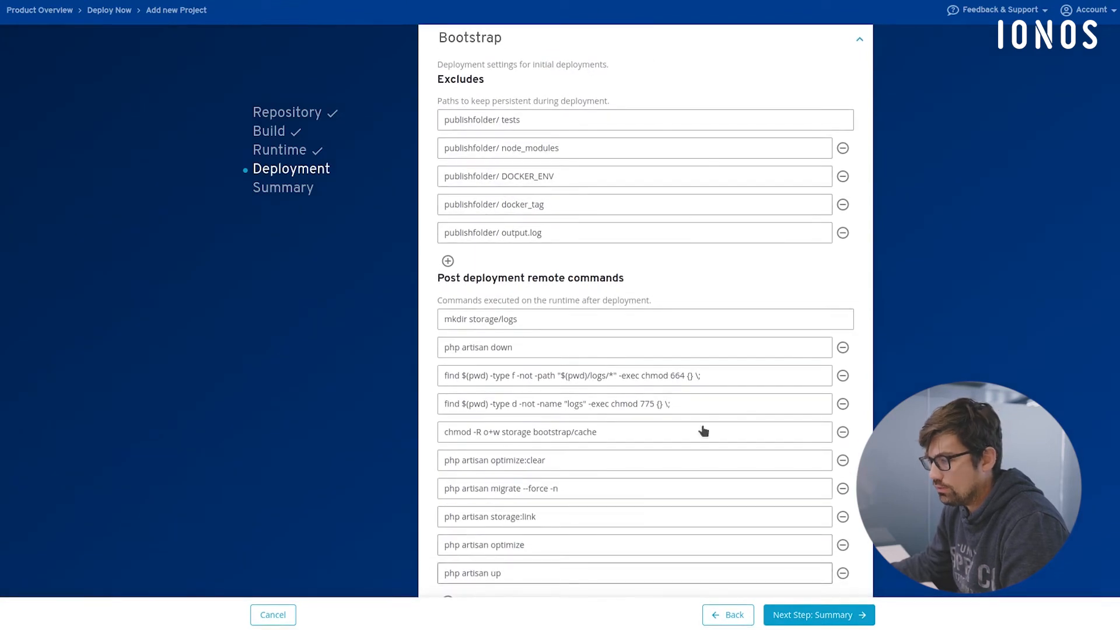
- Examine the Bootstrap excludes and post deployment remote commands again, from mkdir storage/logs to php artisan up
{"action": "scroll", "coordinate": [576, 224], "scroll_direction": "down", "scroll_amount": 1}
{"action": "scroll", "coordinate": [516, 541], "scroll_direction": "down", "scroll_amount": 2}
{"action": "scroll", "coordinate": [667, 373], "scroll_direction": "up", "scroll_amount": 3}
{"action": "scroll", "coordinate": [623, 288], "scroll_direction": "down", "scroll_amount": 1}
{"action": "scroll", "coordinate": [623, 288], "scroll_direction": "up", "scroll_amount": 1}
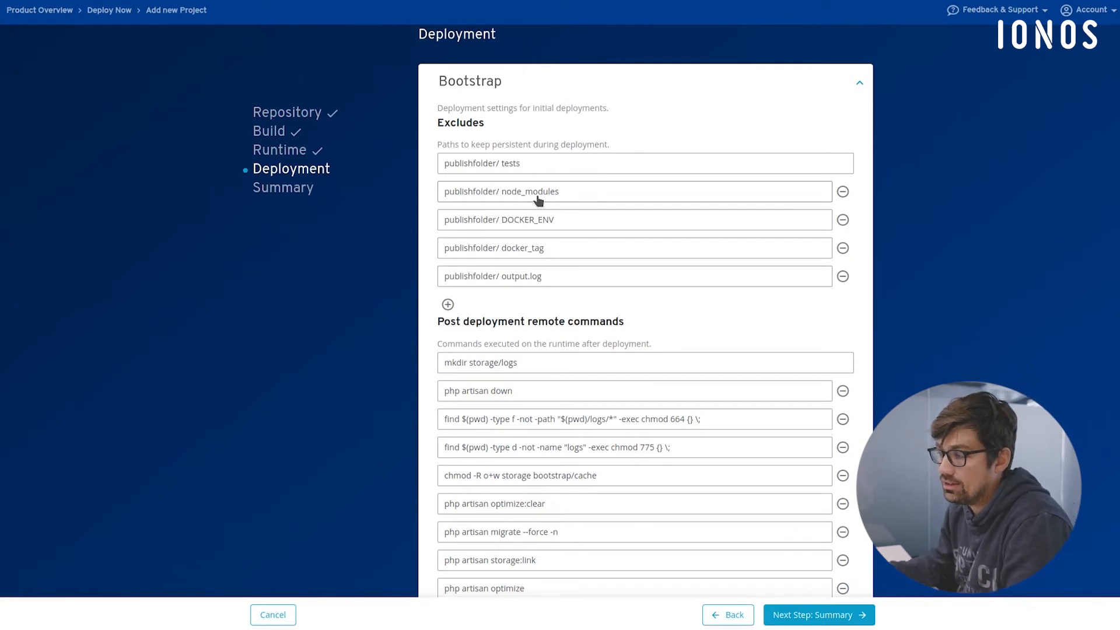
{"action": "scroll", "coordinate": [639, 303], "scroll_direction": "down", "scroll_amount": 3}
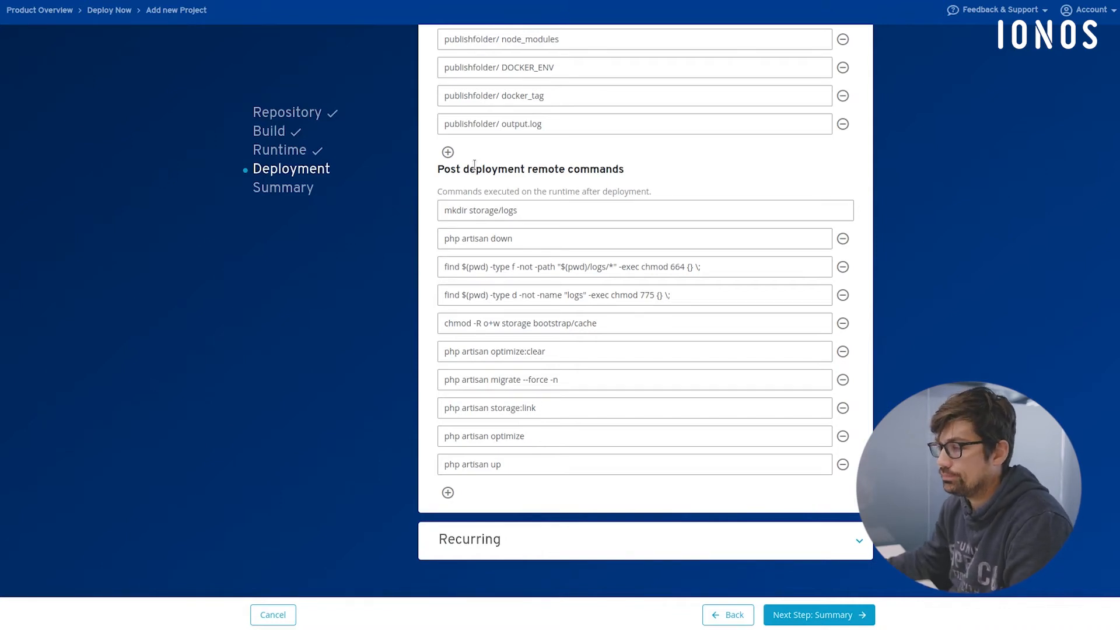
{"action": "scroll", "coordinate": [655, 155], "scroll_direction": "up", "scroll_amount": 2}
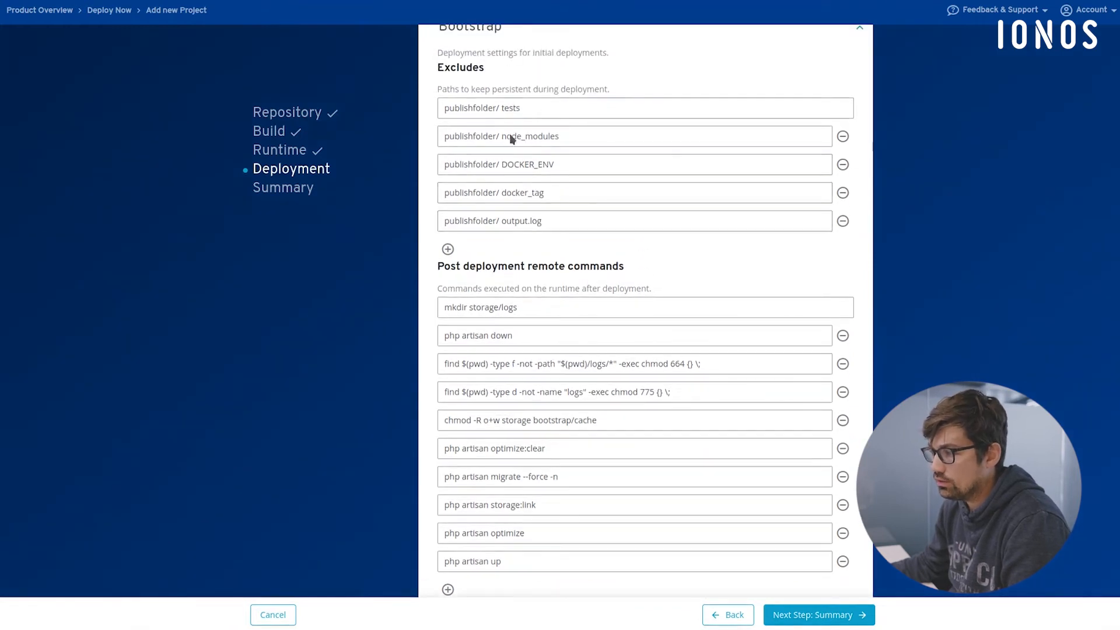
{"action": "scroll", "coordinate": [662, 357], "scroll_direction": "down", "scroll_amount": 2}
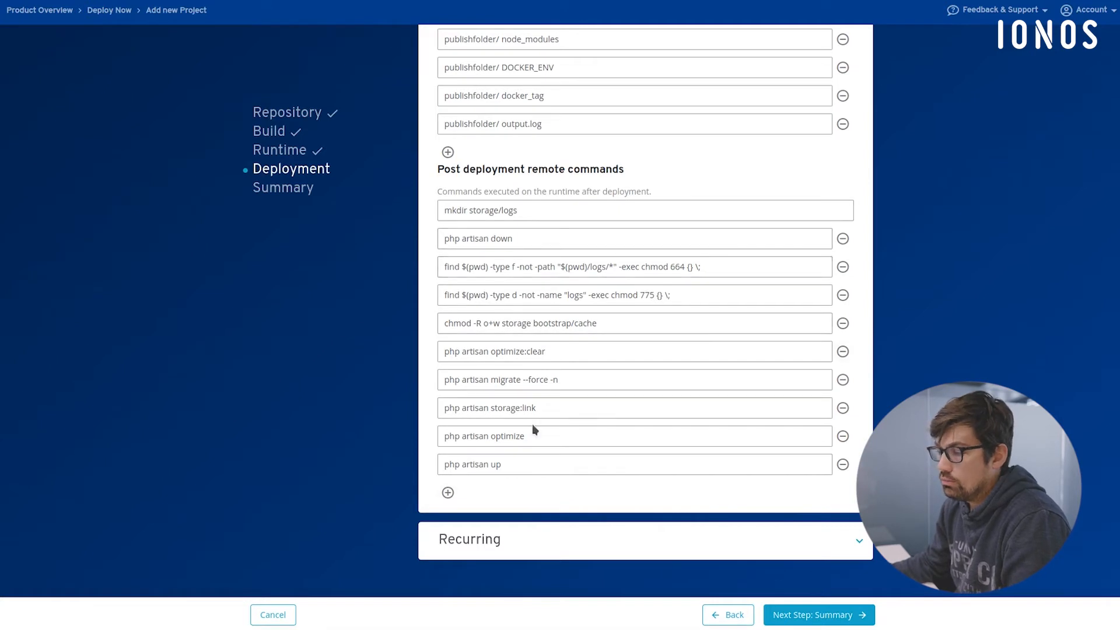
{"action": "scroll", "coordinate": [556, 385], "scroll_direction": "up", "scroll_amount": 1}
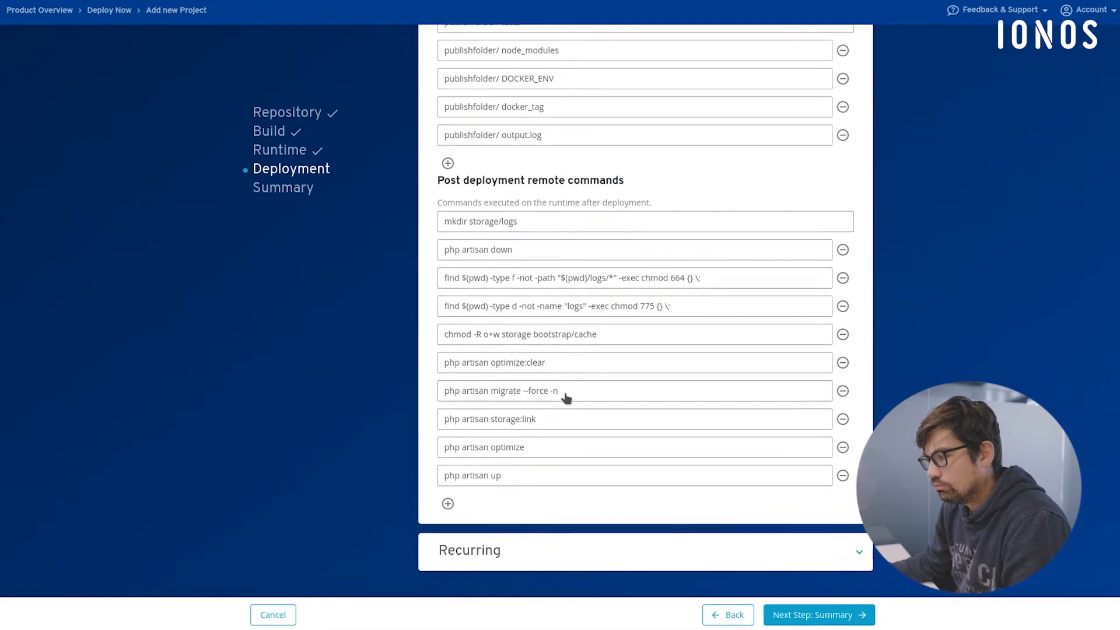
{"action": "scroll", "coordinate": [523, 396], "scroll_direction": "up", "scroll_amount": 3}
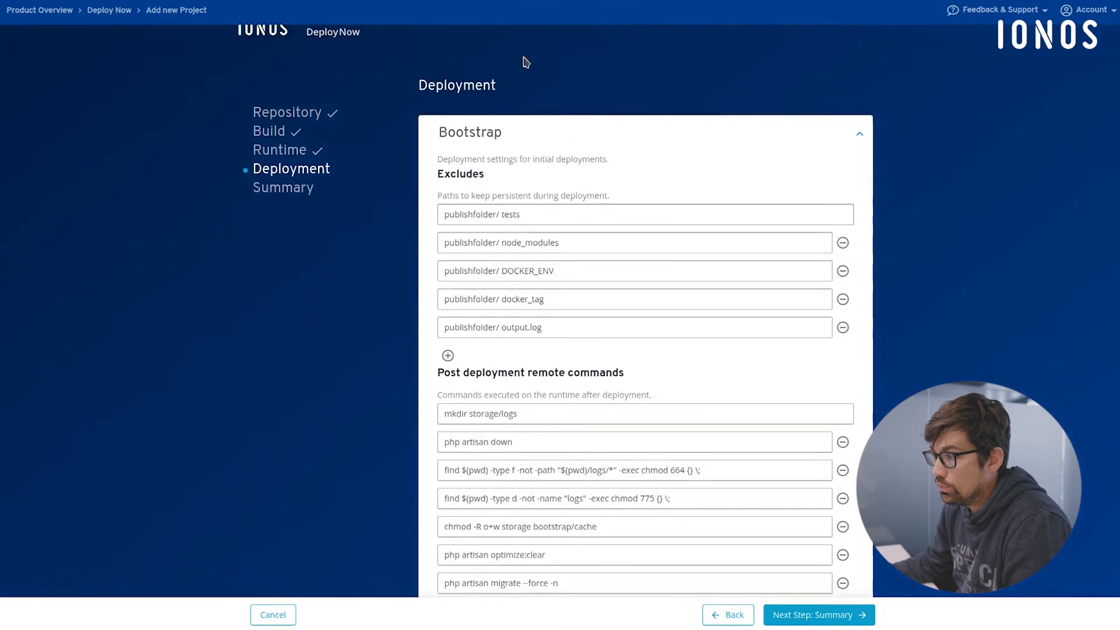
{"action": "scroll", "coordinate": [575, 432], "scroll_direction": "down", "scroll_amount": 3}
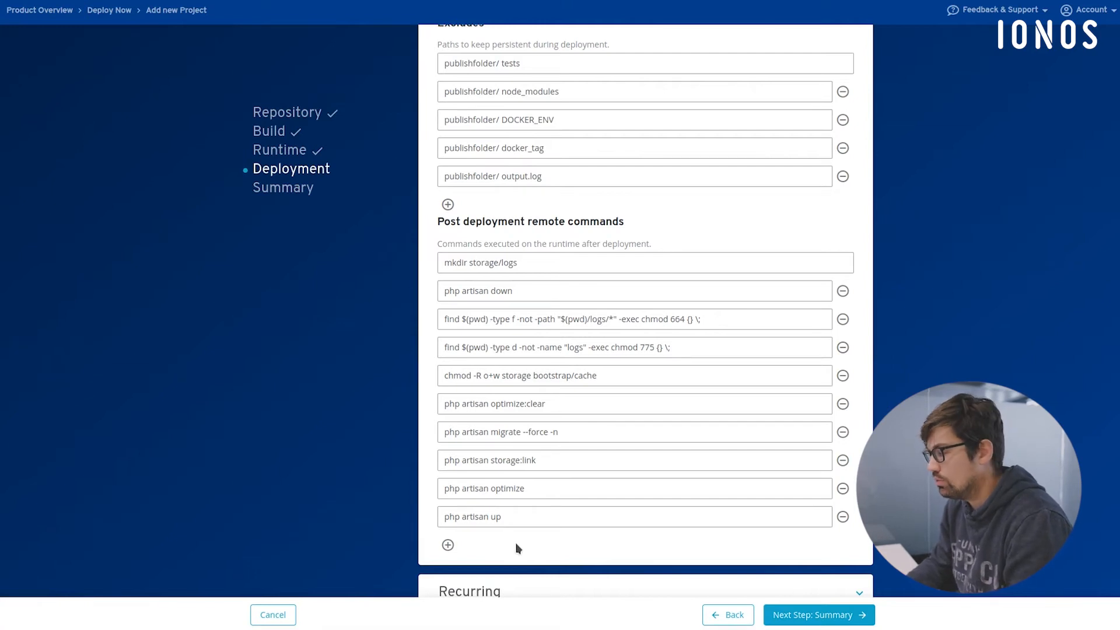
{"action": "scroll", "coordinate": [570, 517], "scroll_direction": "up", "scroll_amount": 3}
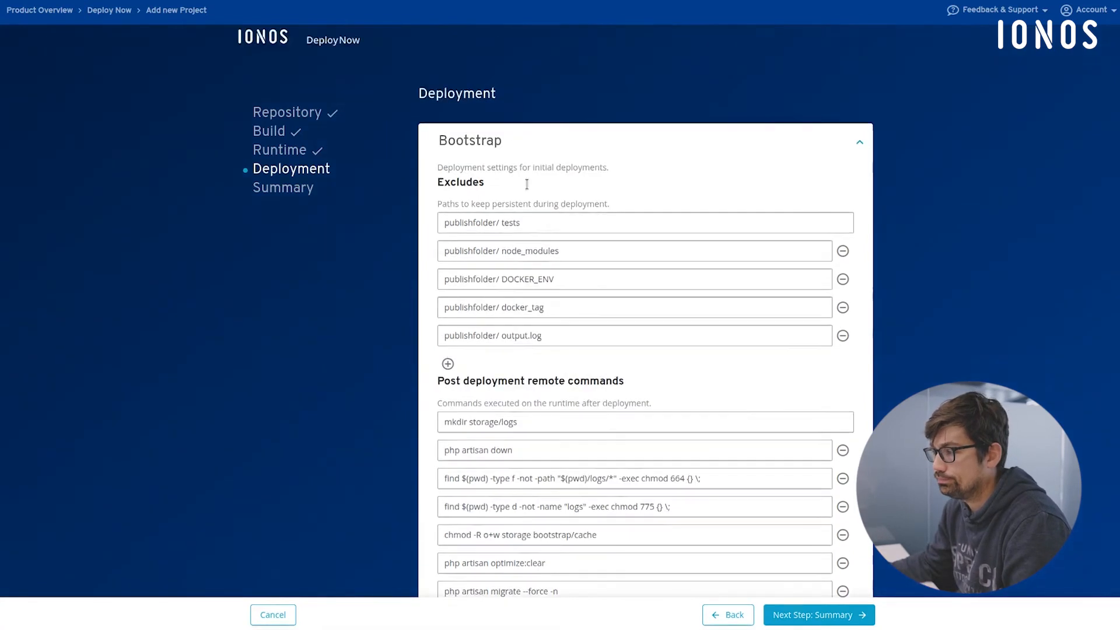
- Review the Recurring excludes and its pre and post deployment remote commands against Bootstrap, and proceed to the Summary step
{"action": "left_click", "coordinate": [502, 160]}
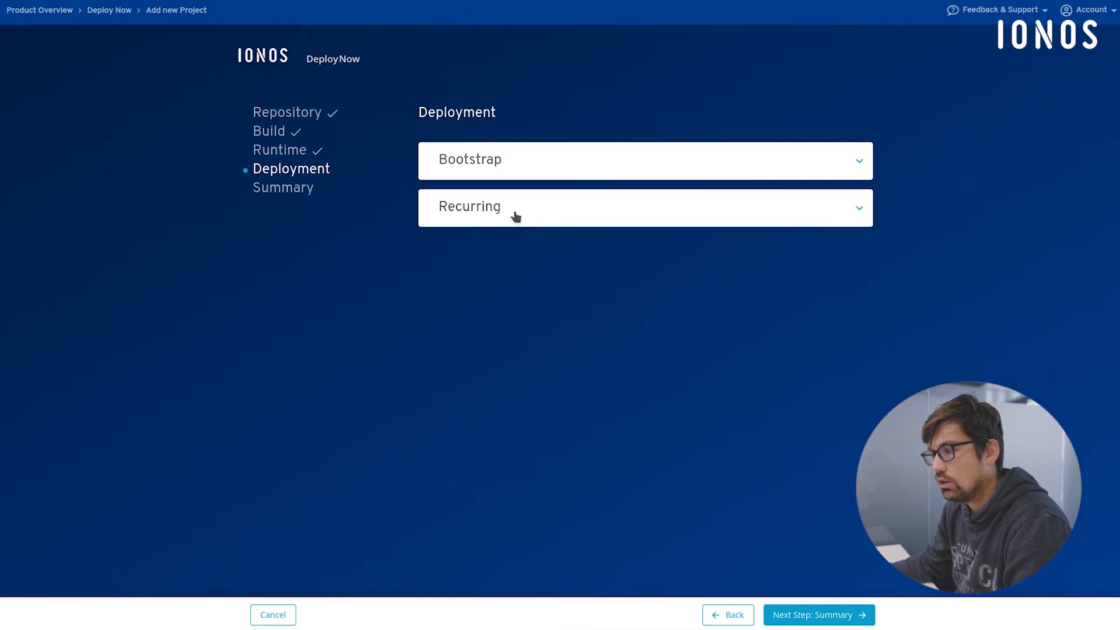
{"action": "left_click", "coordinate": [513, 214]}
{"action": "scroll", "coordinate": [630, 291], "scroll_direction": "down", "scroll_amount": 2}
{"action": "scroll", "coordinate": [628, 288], "scroll_direction": "down", "scroll_amount": 1}
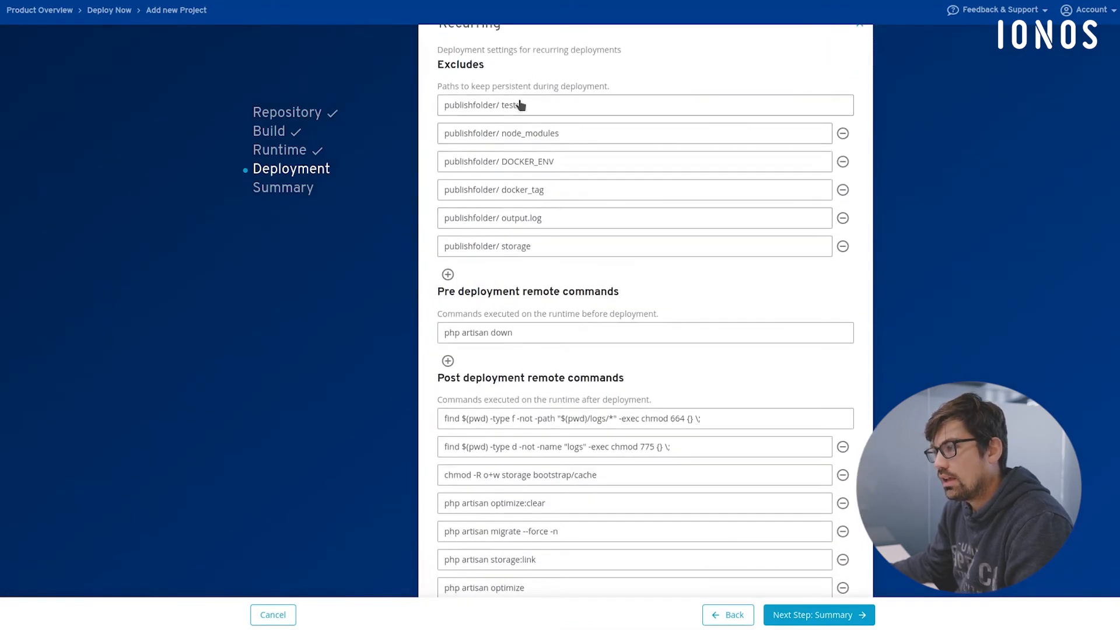
{"action": "scroll", "coordinate": [546, 250], "scroll_direction": "up", "scroll_amount": 3}
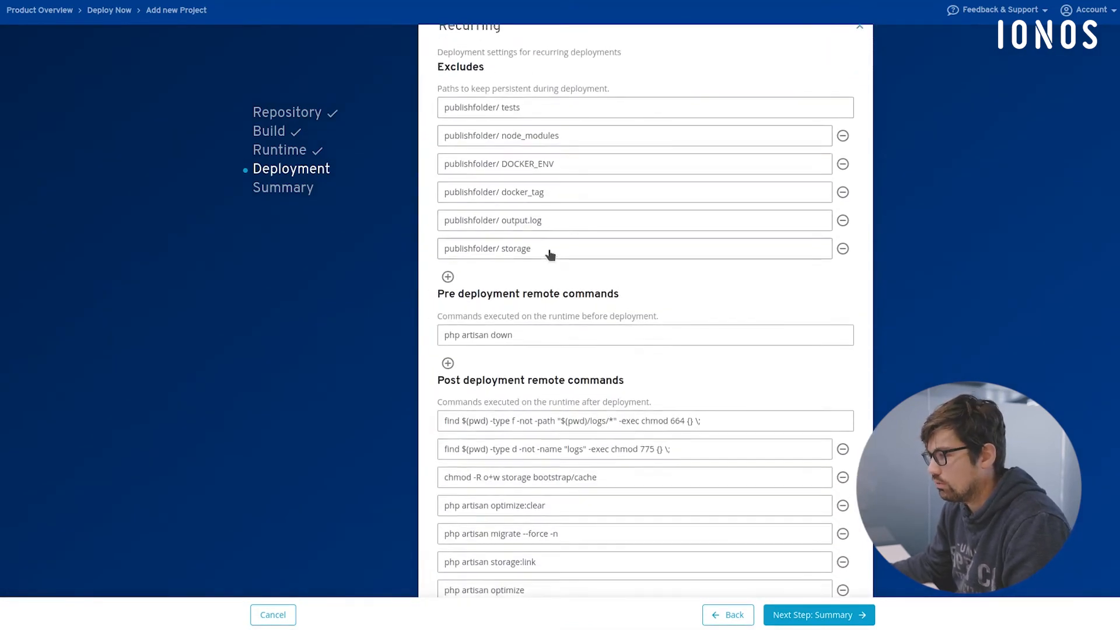
{"action": "left_click", "coordinate": [530, 173]}
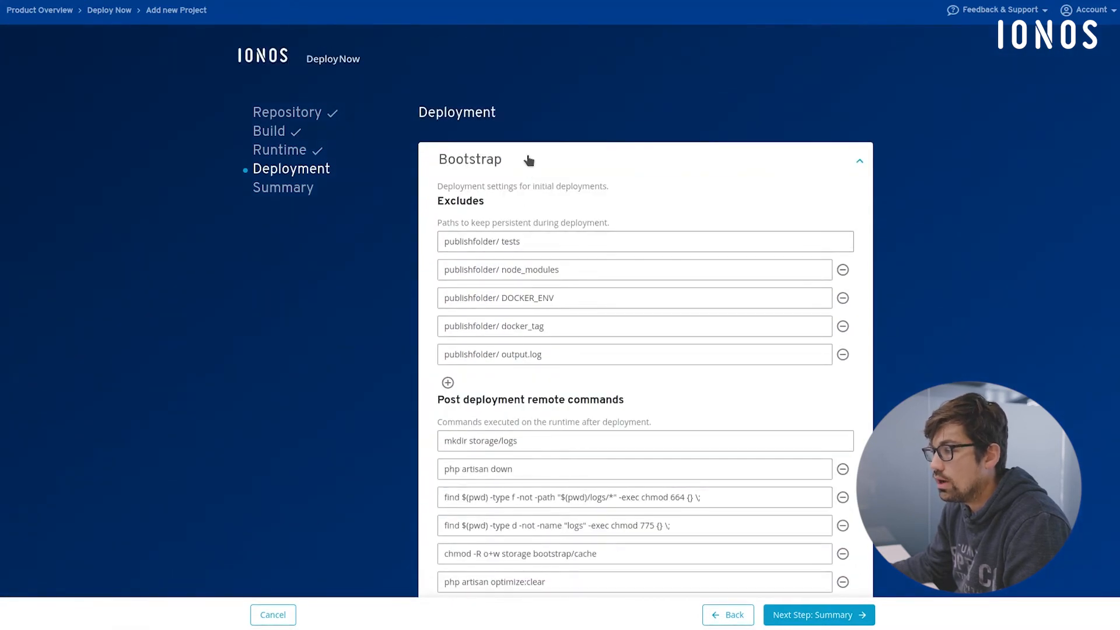
{"action": "left_click", "coordinate": [529, 157]}
{"action": "left_click", "coordinate": [524, 215]}
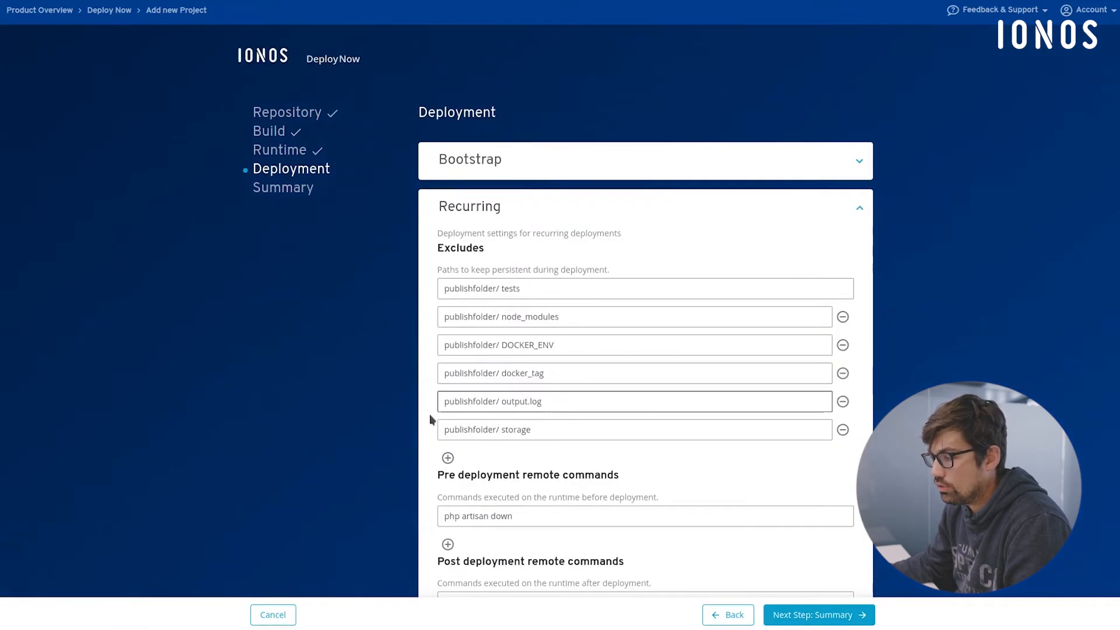
{"action": "scroll", "coordinate": [534, 432], "scroll_direction": "down", "scroll_amount": 2}
{"action": "scroll", "coordinate": [541, 429], "scroll_direction": "down", "scroll_amount": 1}
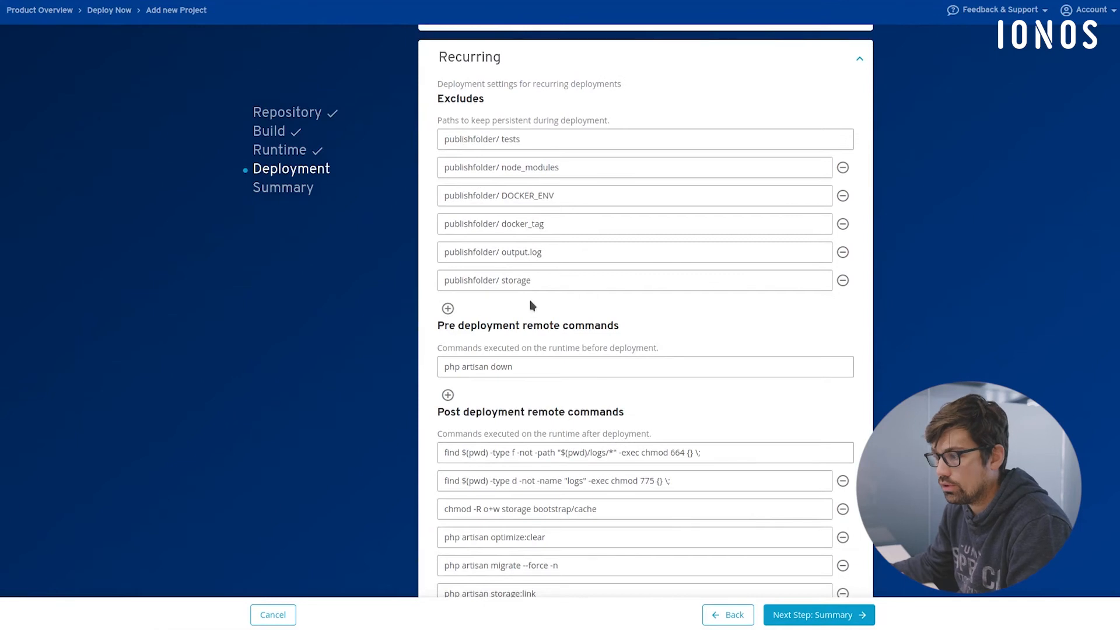
{"action": "scroll", "coordinate": [530, 300], "scroll_direction": "down", "scroll_amount": 2}
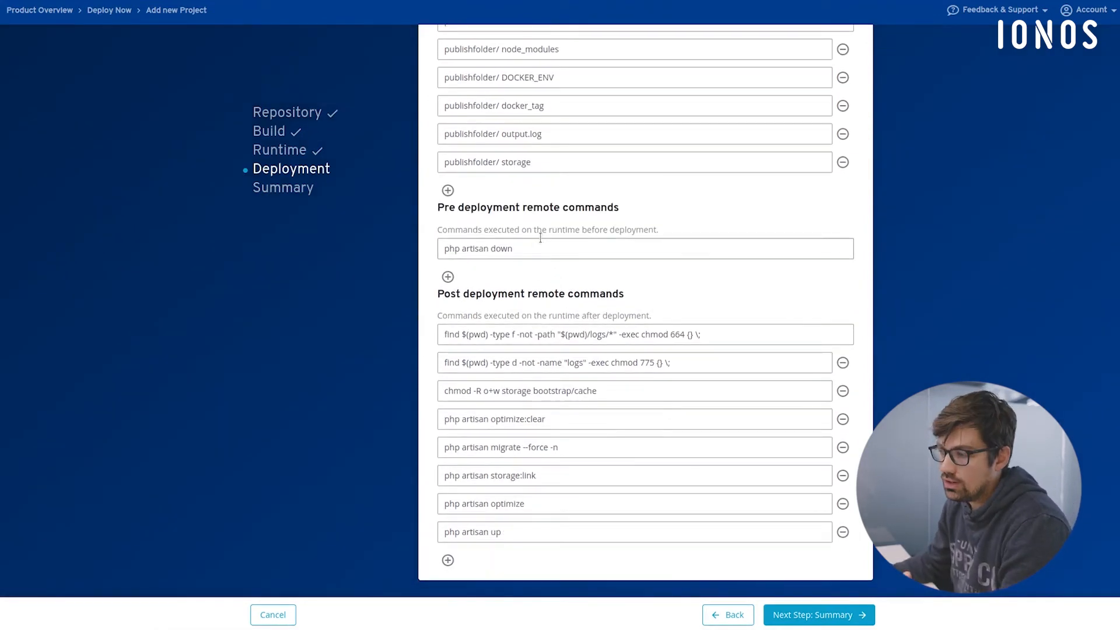
{"action": "scroll", "coordinate": [539, 250], "scroll_direction": "down", "scroll_amount": 1}
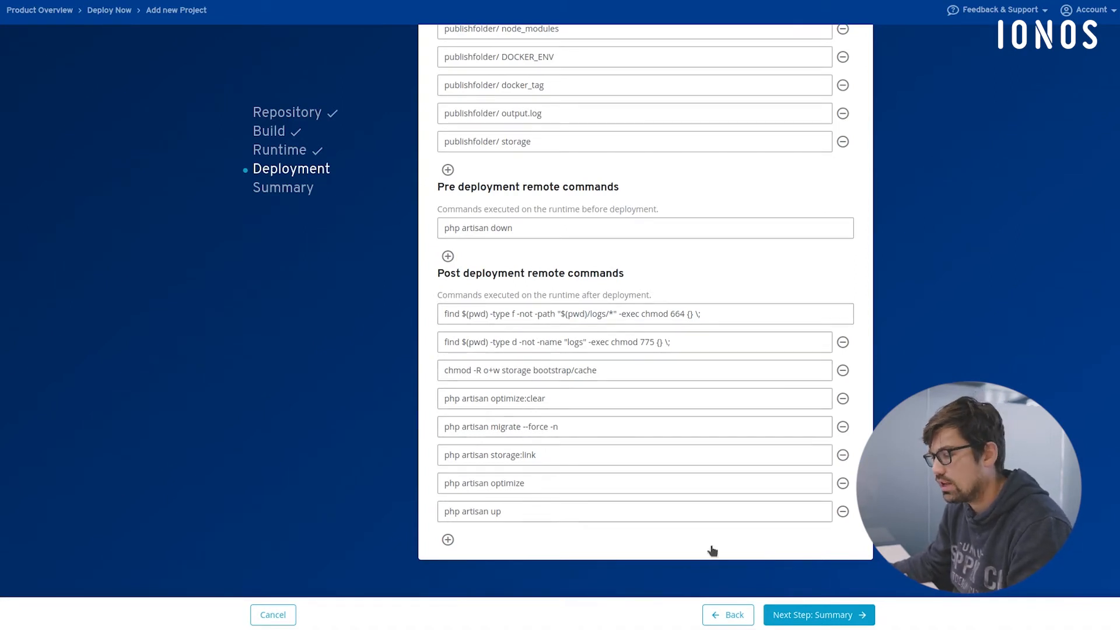
{"action": "left_click", "coordinate": [808, 615]}
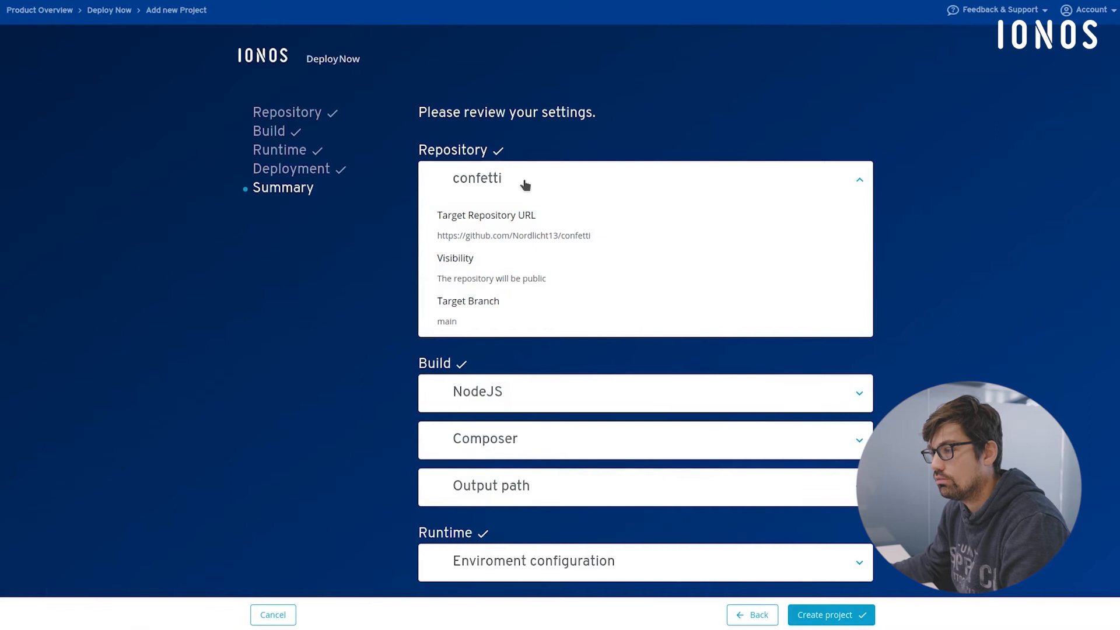
- Review the summary of the confetti repository and the NodeJS, Composer and Output path build settings
{"action": "scroll", "coordinate": [525, 185], "scroll_direction": "down", "scroll_amount": 1}
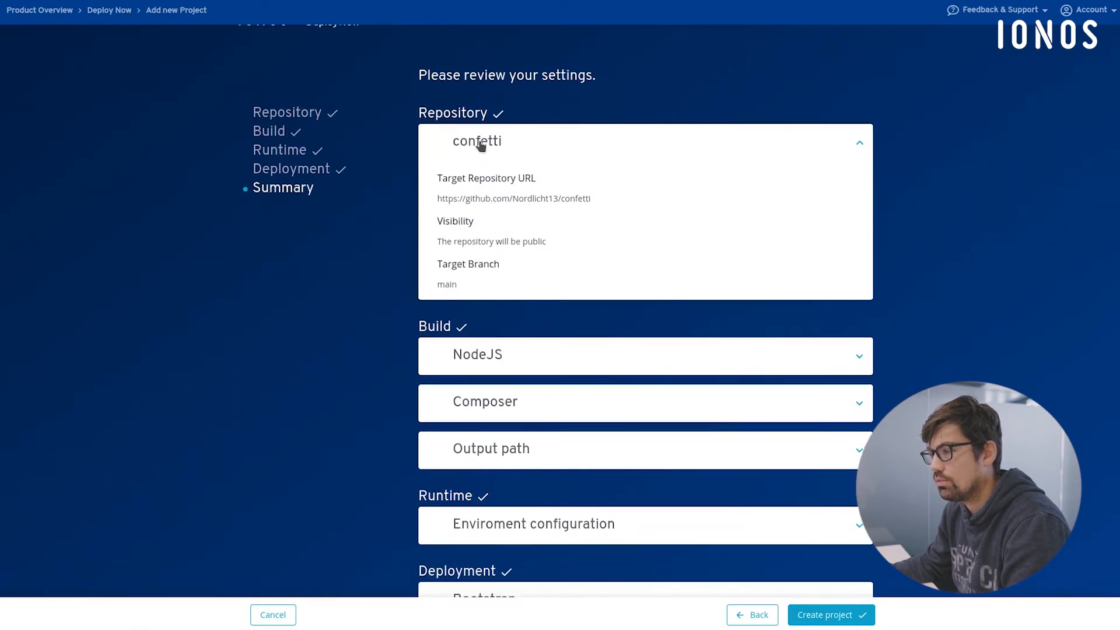
{"action": "scroll", "coordinate": [554, 245], "scroll_direction": "down", "scroll_amount": 3}
{"action": "left_click", "coordinate": [536, 231]}
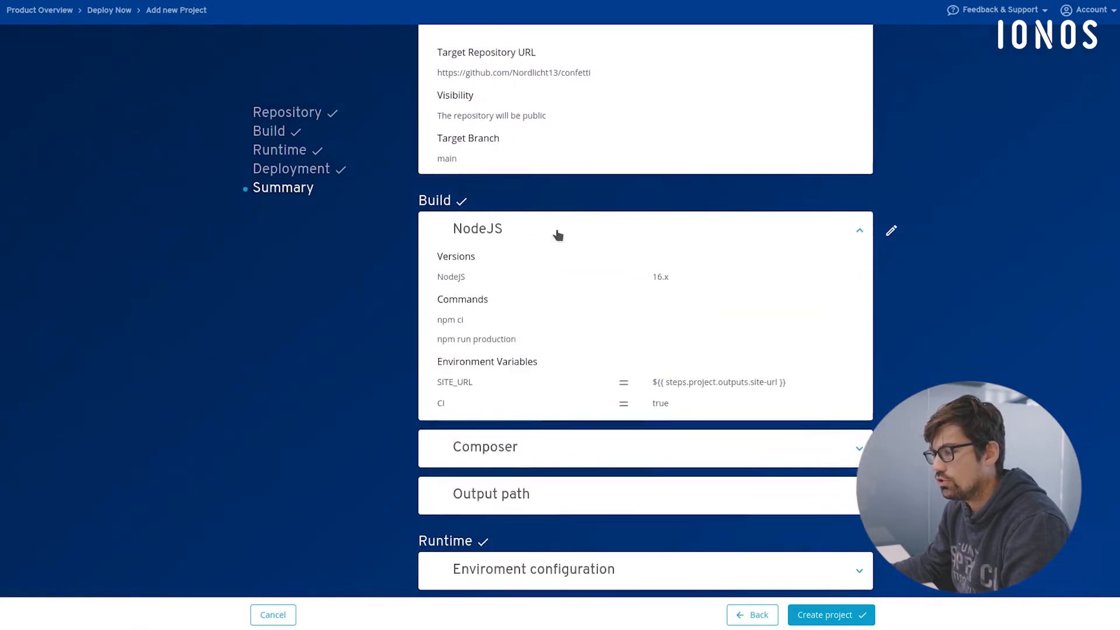
{"action": "scroll", "coordinate": [557, 235], "scroll_direction": "down", "scroll_amount": 3}
{"action": "left_click", "coordinate": [508, 115]}
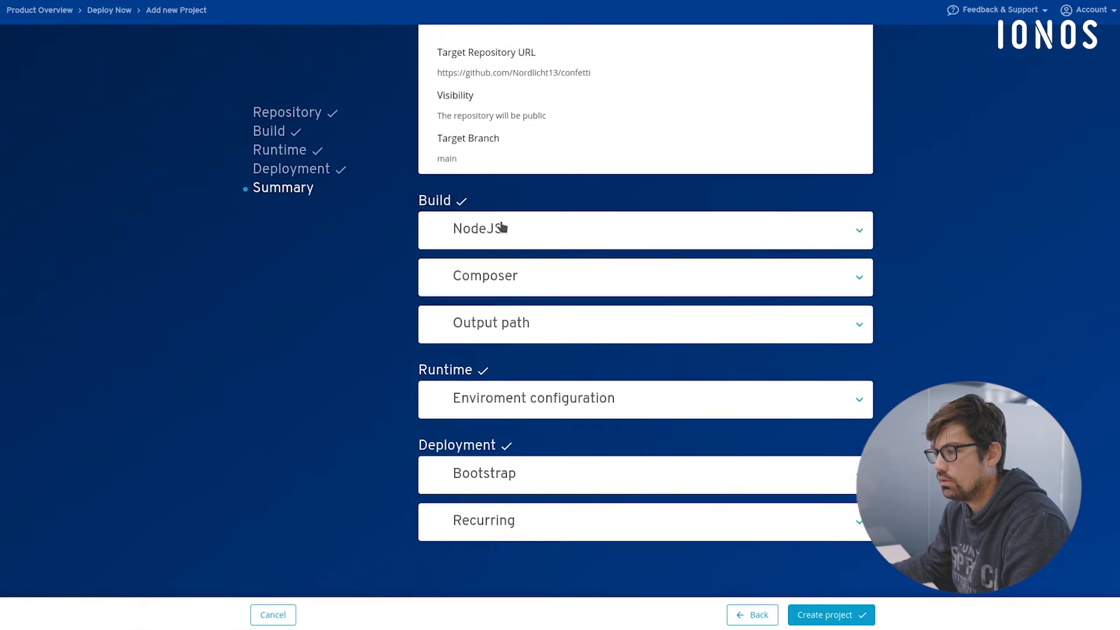
{"action": "left_click", "coordinate": [501, 227]}
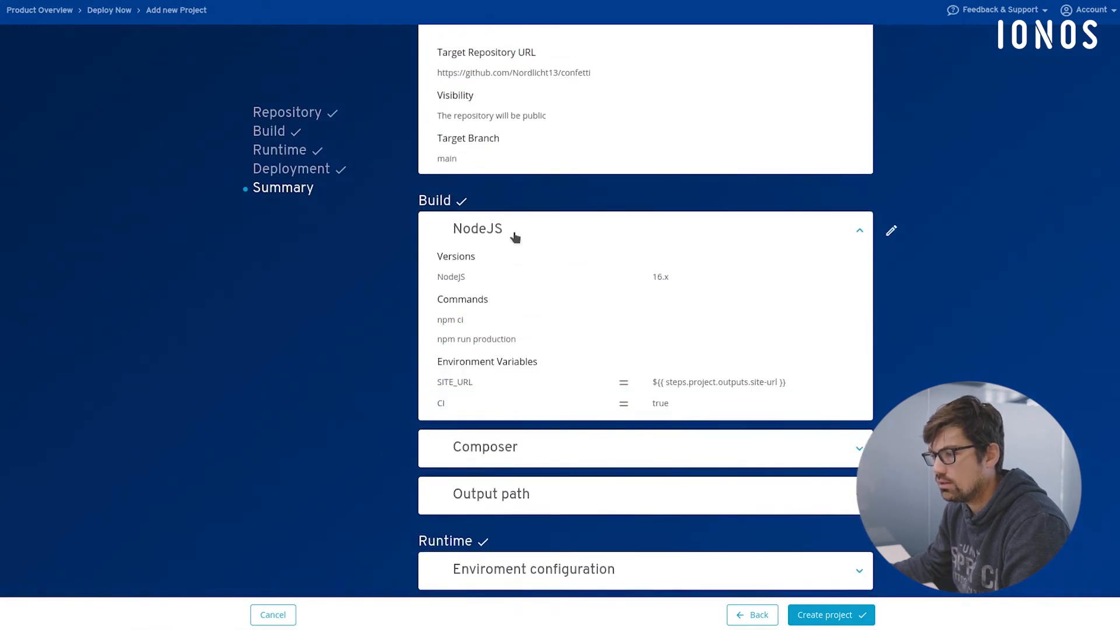
{"action": "left_click", "coordinate": [515, 233]}
{"action": "left_click", "coordinate": [568, 275]}
{"action": "scroll", "coordinate": [580, 299], "scroll_direction": "down", "scroll_amount": 2}
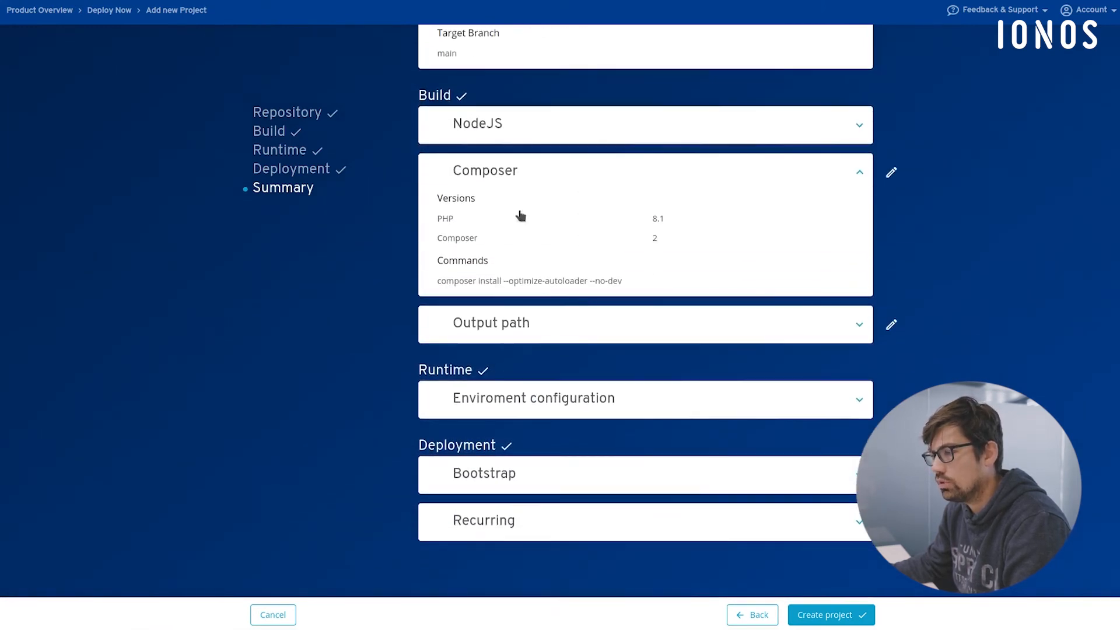
{"action": "left_click", "coordinate": [605, 166]}
{"action": "left_click", "coordinate": [601, 326]}
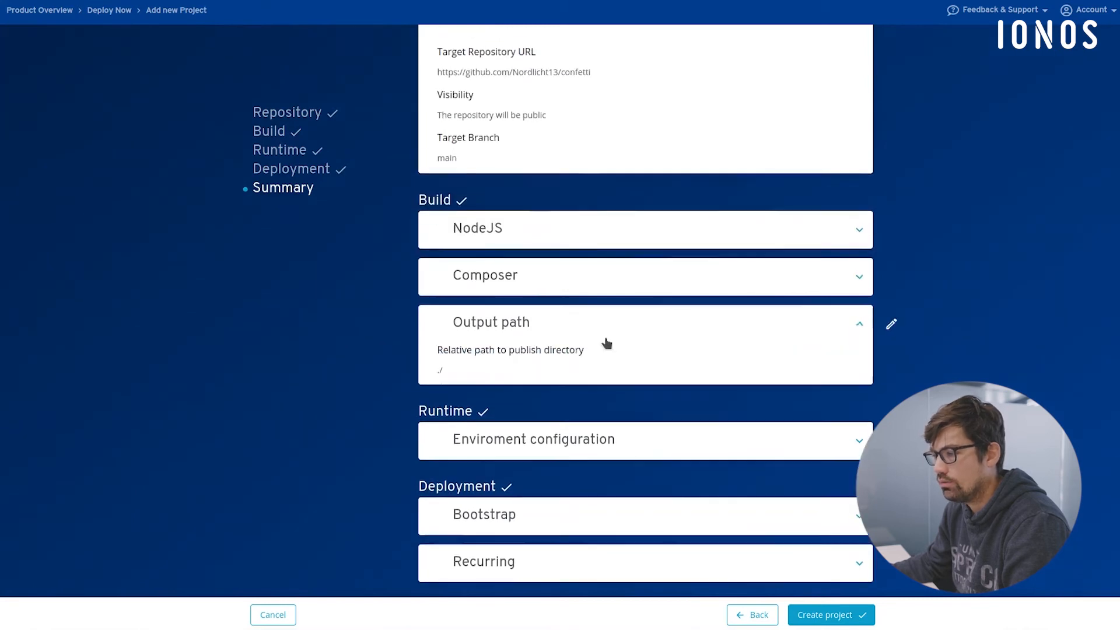
{"action": "scroll", "coordinate": [607, 343], "scroll_direction": "down", "scroll_amount": 1}
{"action": "left_click", "coordinate": [543, 283]}
- Review the runtime environment configuration in the summary, including the Github secrets and the .env and .htaccess config files
{"action": "left_click", "coordinate": [593, 397]}
{"action": "scroll", "coordinate": [653, 428], "scroll_direction": "down", "scroll_amount": 2}
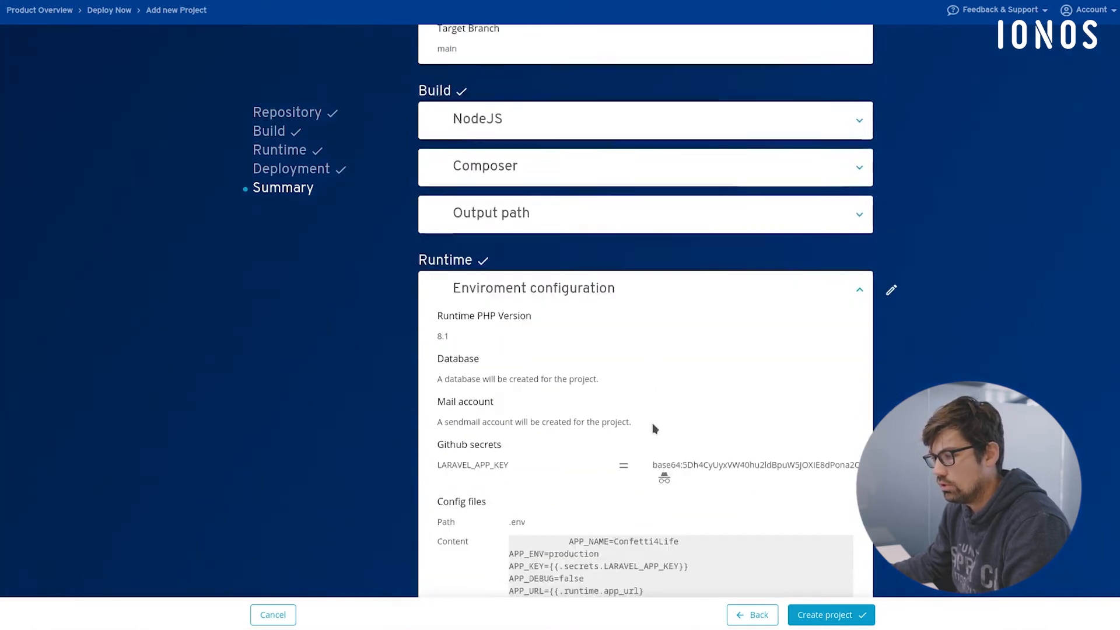
{"action": "scroll", "coordinate": [653, 429], "scroll_direction": "down", "scroll_amount": 4}
{"action": "scroll", "coordinate": [695, 465], "scroll_direction": "down", "scroll_amount": 3}
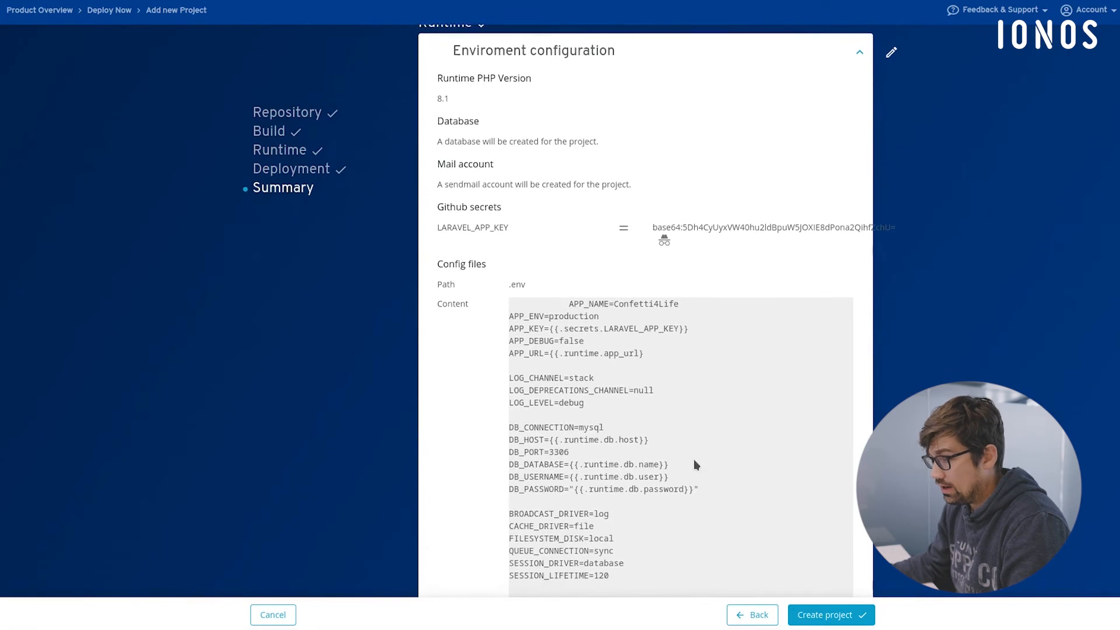
{"action": "scroll", "coordinate": [638, 392], "scroll_direction": "up", "scroll_amount": 4}
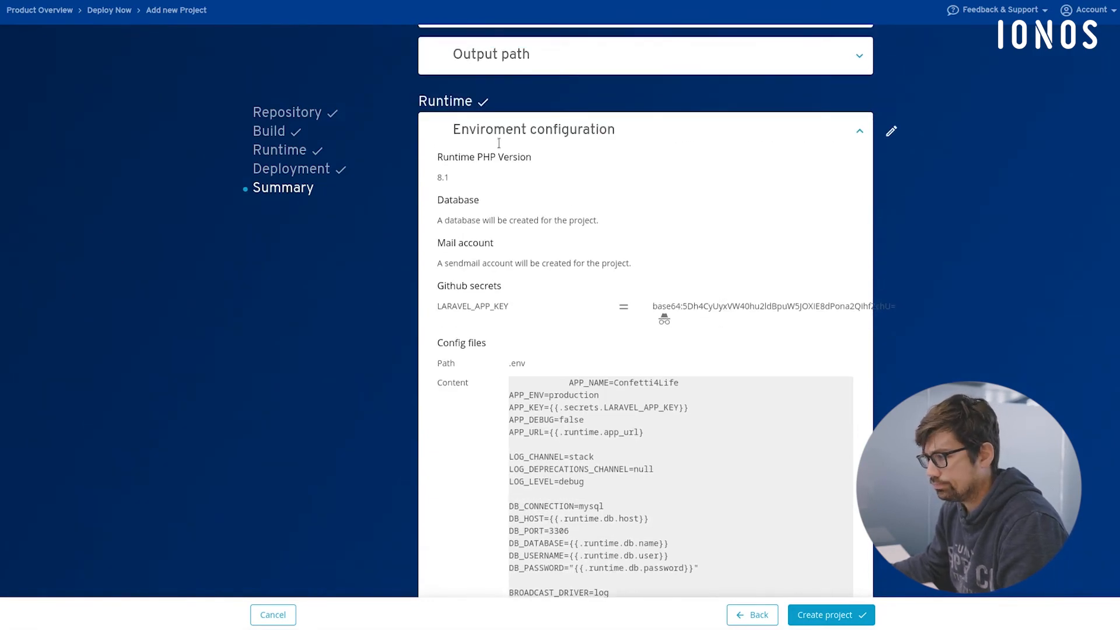
{"action": "scroll", "coordinate": [503, 234], "scroll_direction": "down", "scroll_amount": 15}
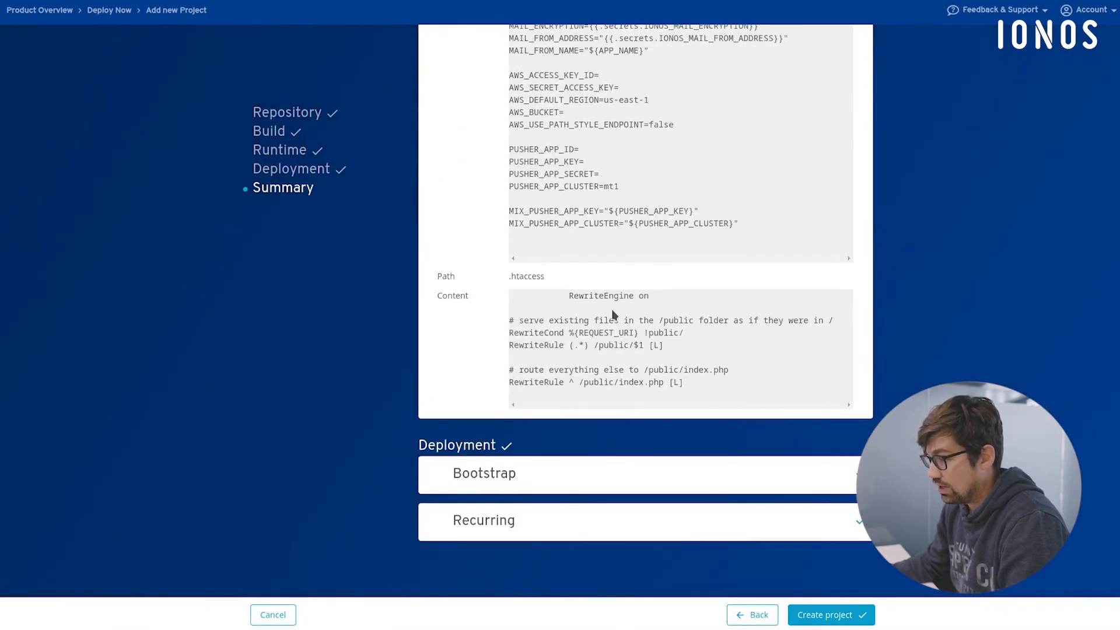
- Check the Bootstrap deployment settings in the summary and create the project
{"action": "left_click", "coordinate": [564, 472]}
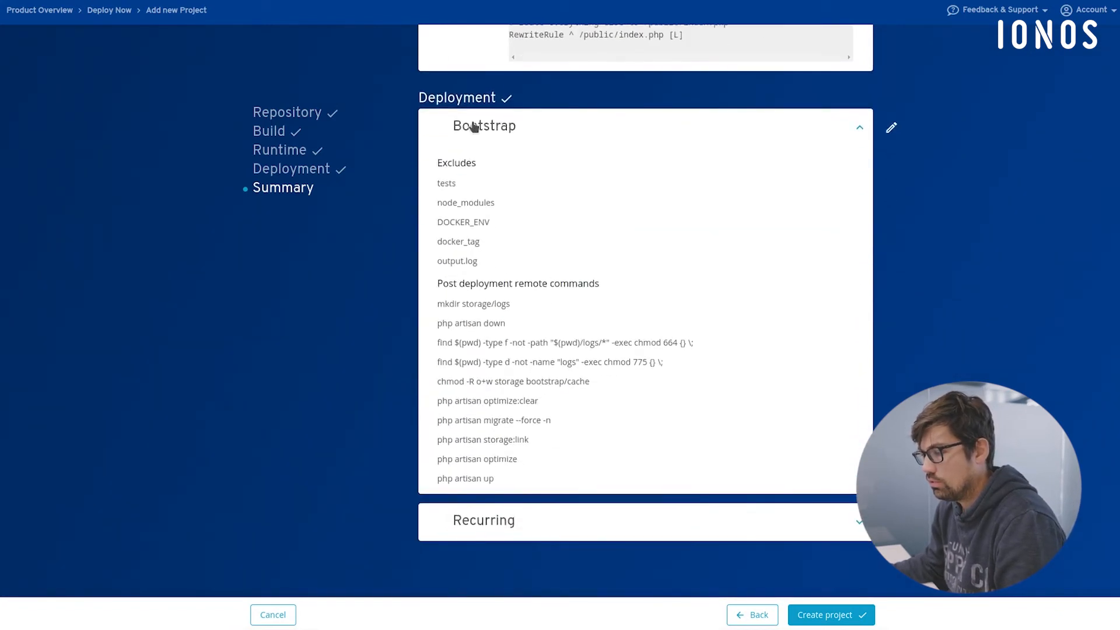
{"action": "left_click", "coordinate": [474, 127]}
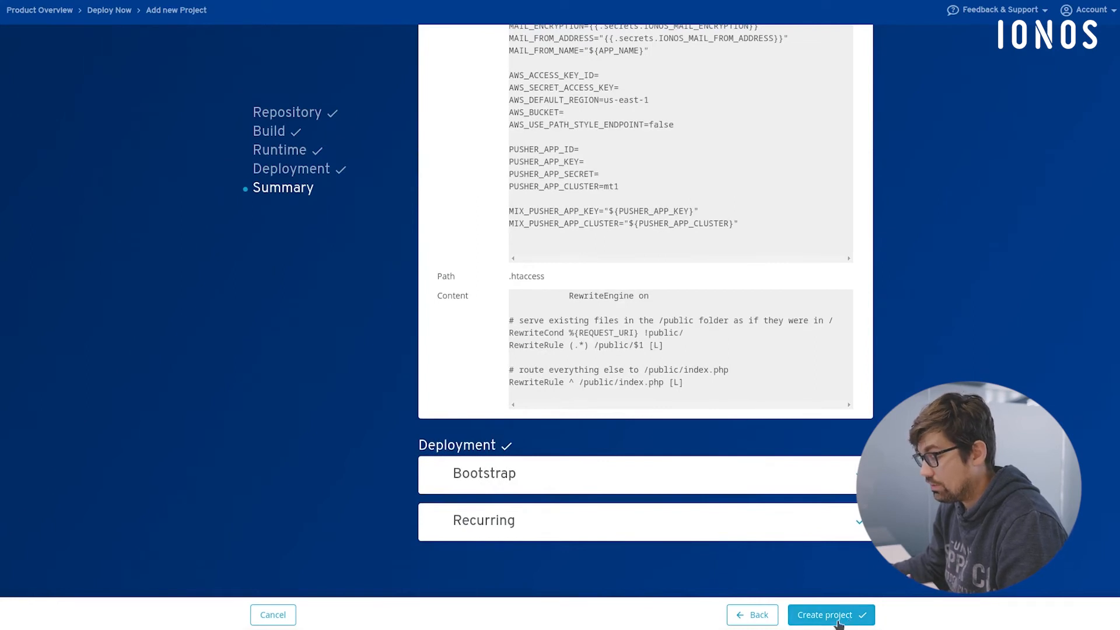
{"action": "left_click", "coordinate": [838, 622]}
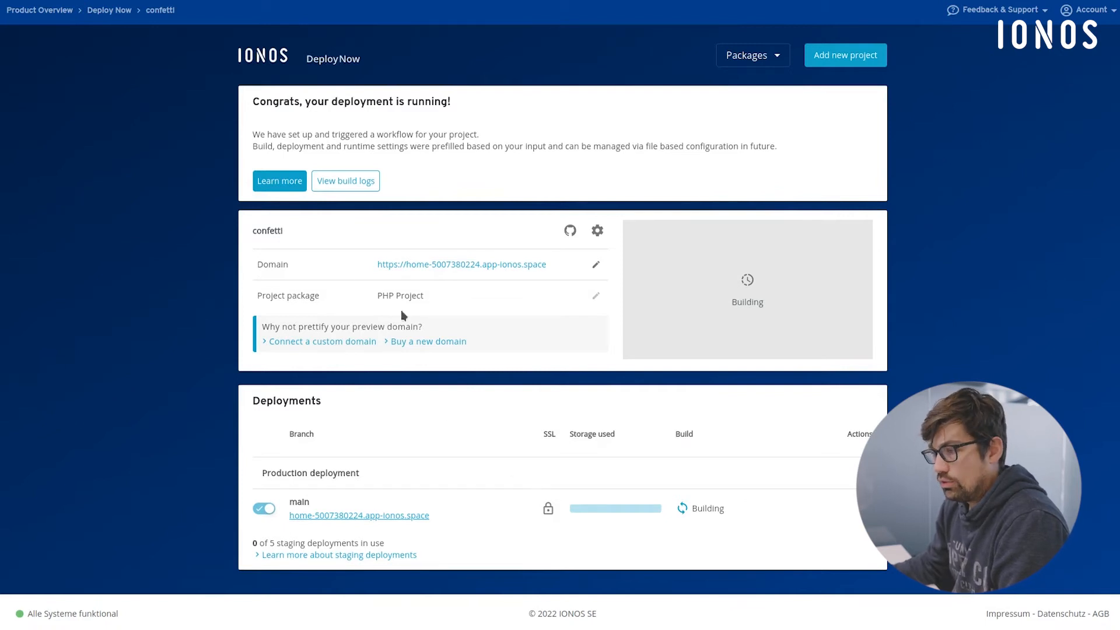
- Open the build logs of the confetti deployment and inspect the Fetch project data output of the deploy-now job
{"action": "left_click", "coordinate": [342, 186]}
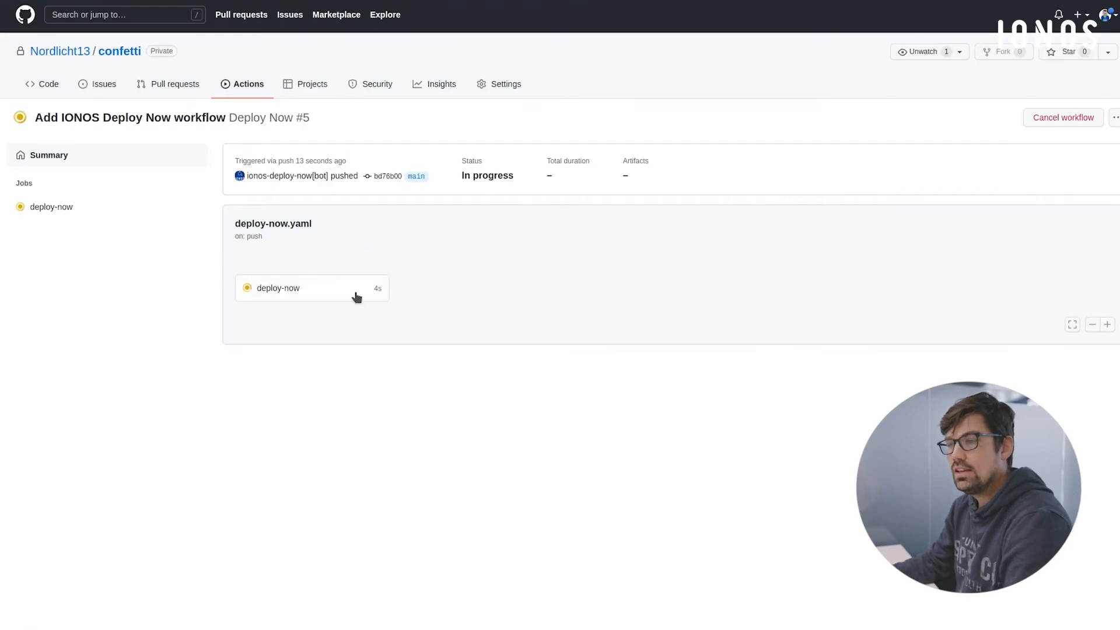
{"action": "left_click", "coordinate": [324, 293]}
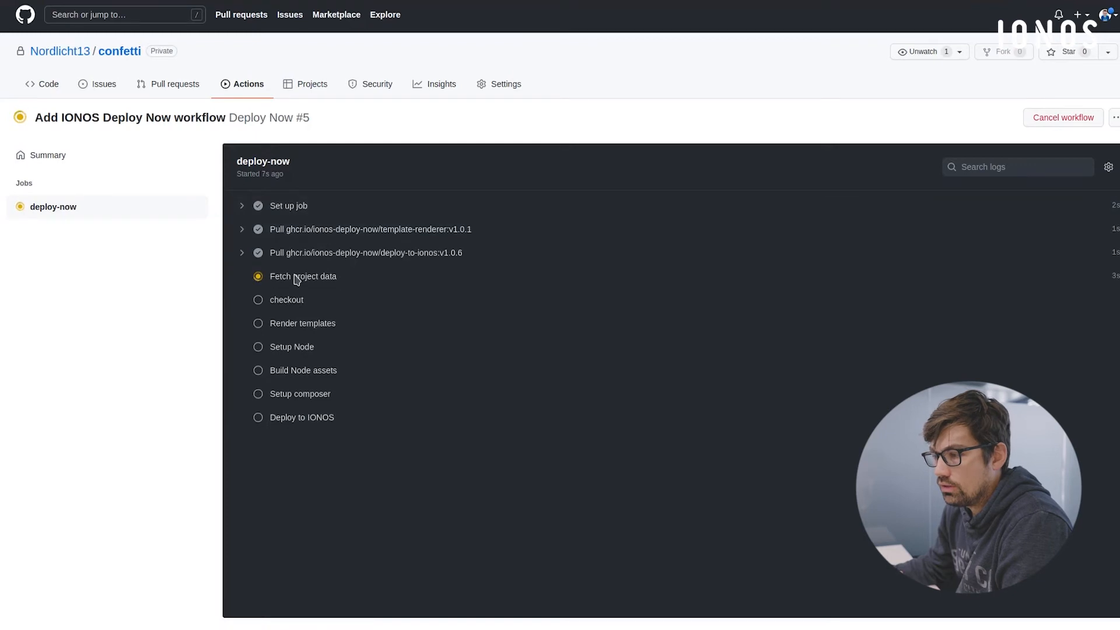
{"action": "left_click", "coordinate": [295, 278]}
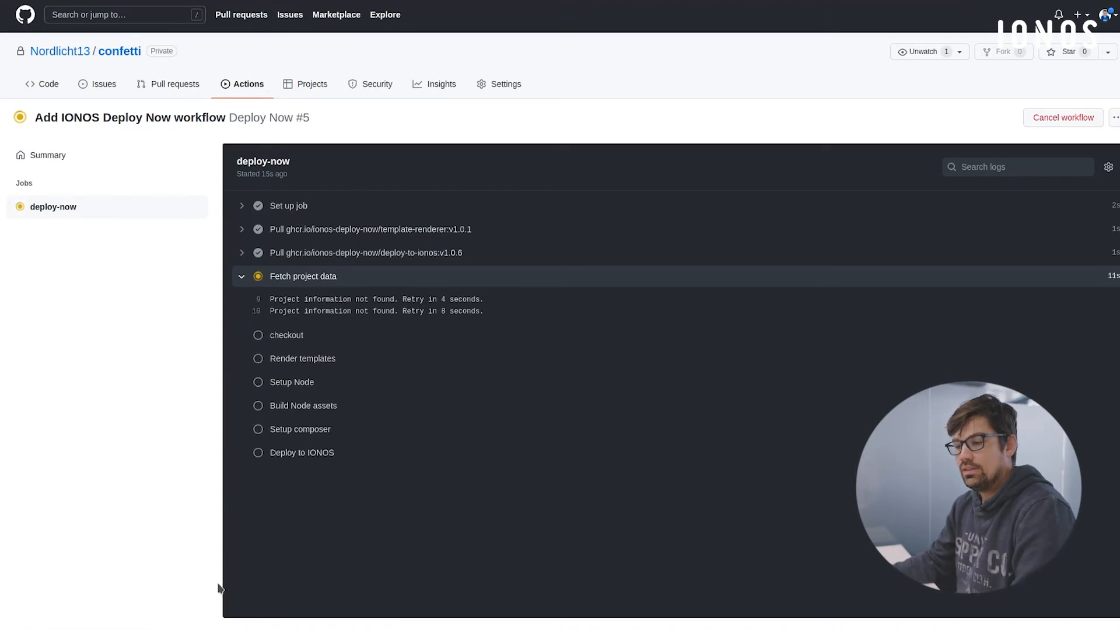
- Switch to the IDE, run git pull in the terminal, and select the Add IONOS Deploy Now workflow commit in the Git log
{"action": "key", "text": "alt+Tab"}
{"action": "left_click", "coordinate": [303, 588]}
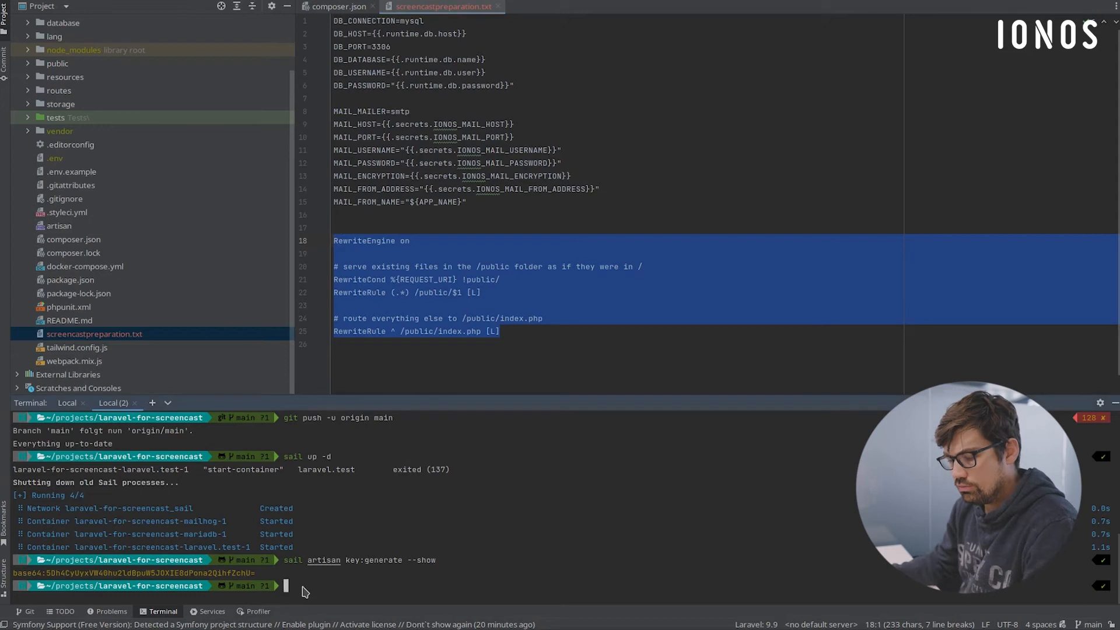
{"action": "type", "text": "git pull"}
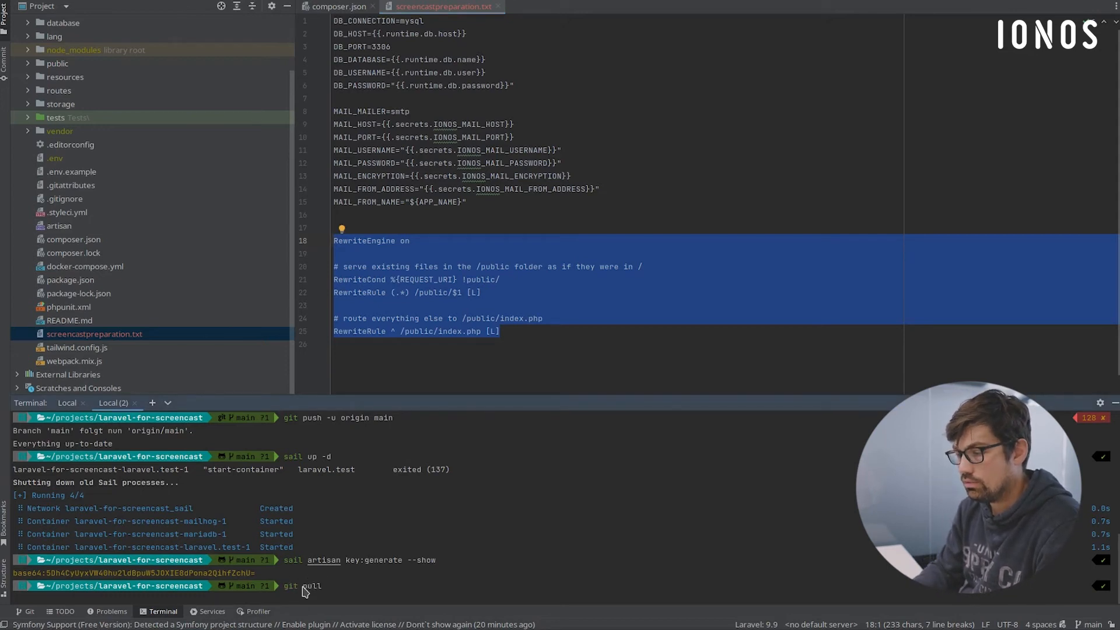
{"action": "key", "text": "Return"}
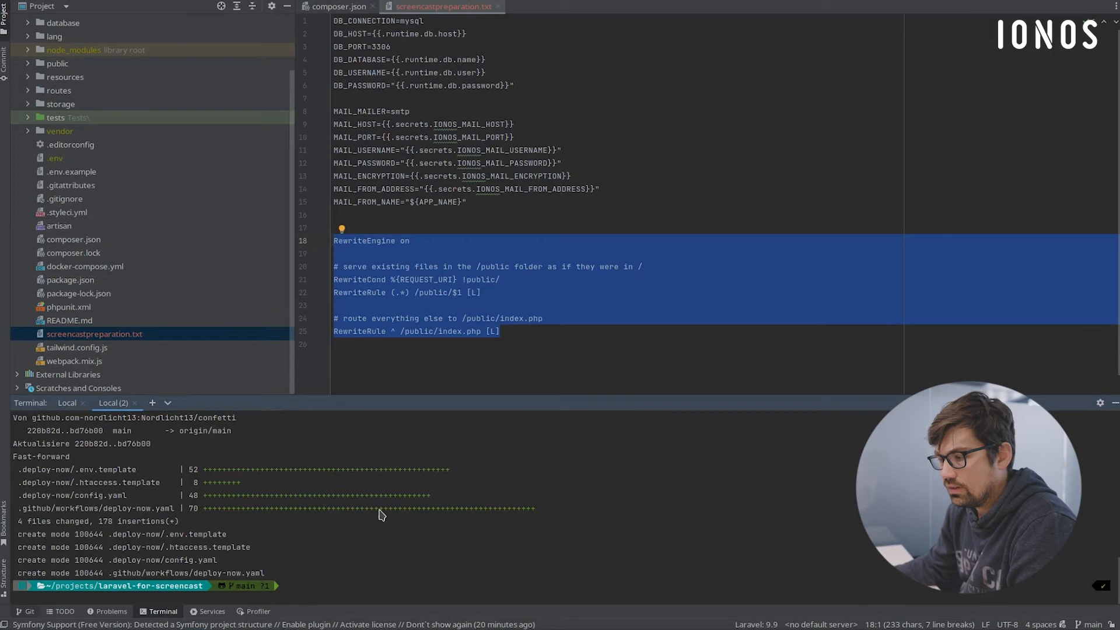
{"action": "key", "text": "alt+9"}
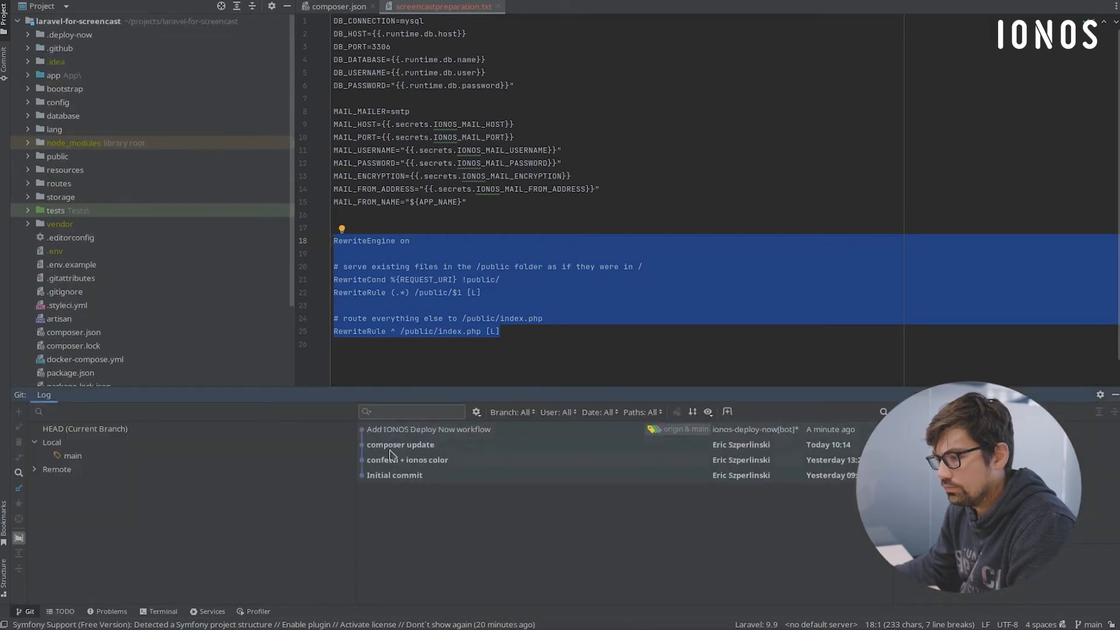
{"action": "left_click", "coordinate": [418, 433]}
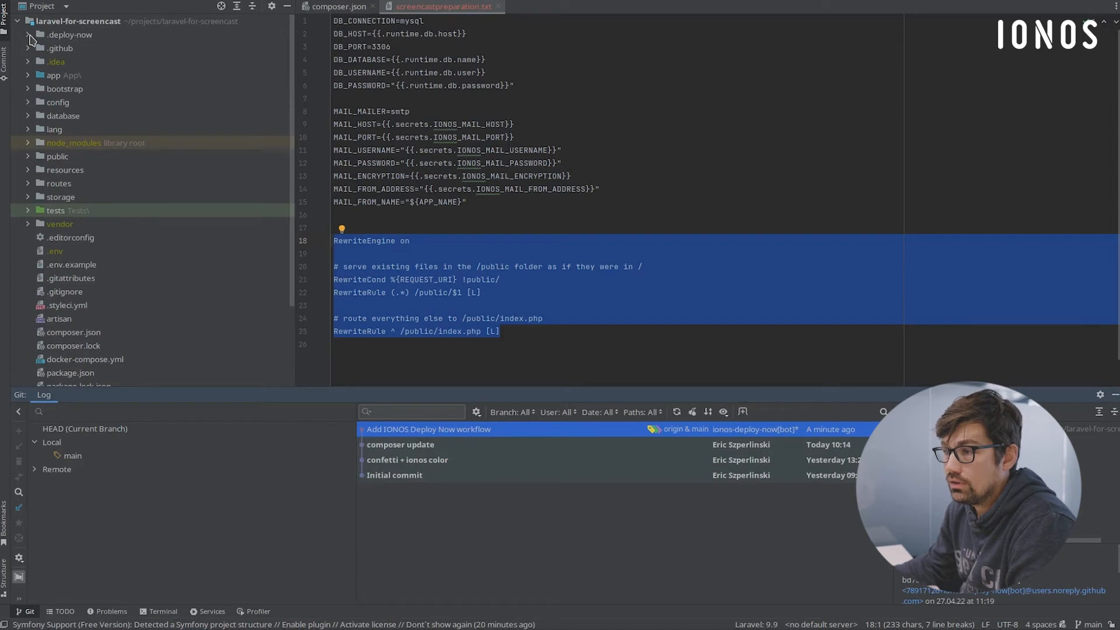
- Expand the .deploy-now folder and review the .env.template and .htaccess.template files
{"action": "left_click", "coordinate": [28, 35]}
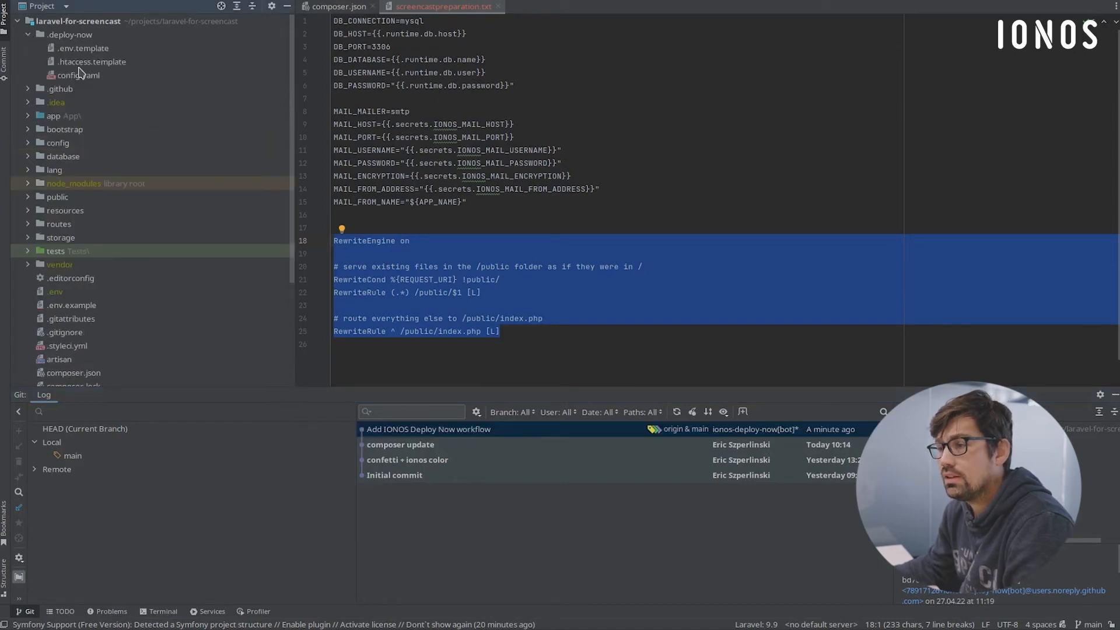
{"action": "double_click", "coordinate": [83, 48]}
{"action": "scroll", "coordinate": [453, 240], "scroll_direction": "down", "scroll_amount": 10}
{"action": "scroll", "coordinate": [453, 257], "scroll_direction": "up", "scroll_amount": 10}
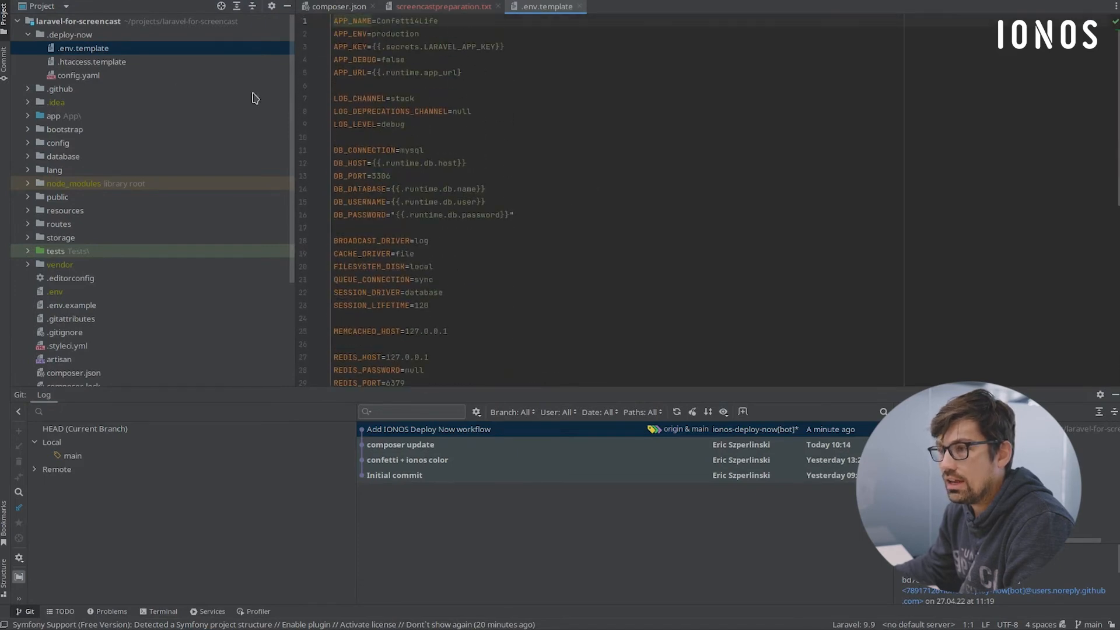
{"action": "double_click", "coordinate": [104, 62]}
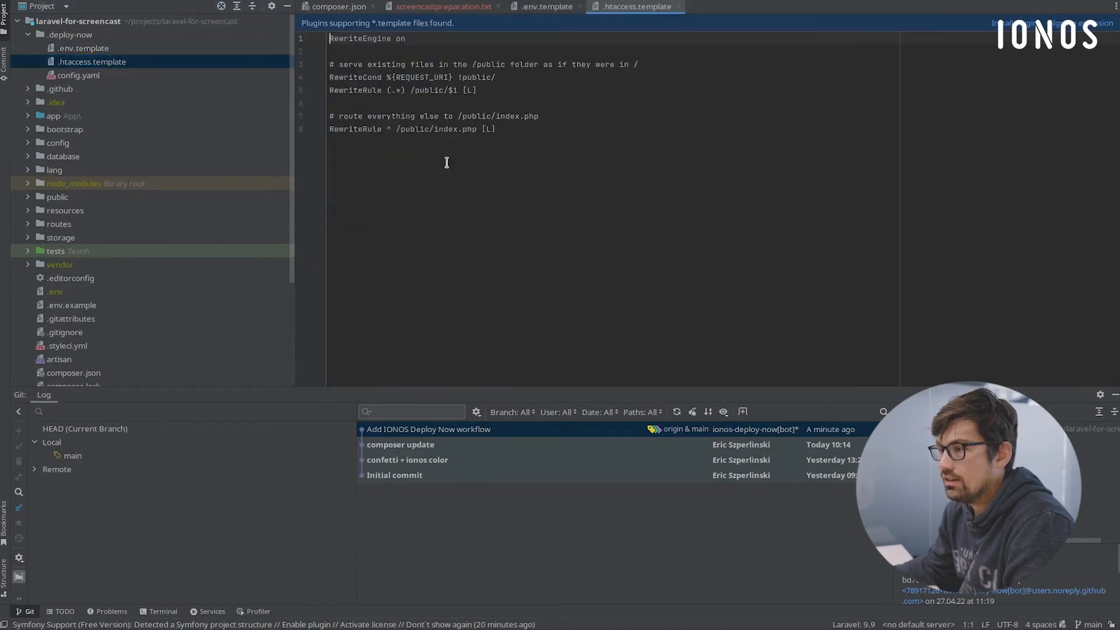
- Review the bootstrap and recurring deployment sections in config.yaml, including the excludes and remote commands
{"action": "double_click", "coordinate": [82, 75]}
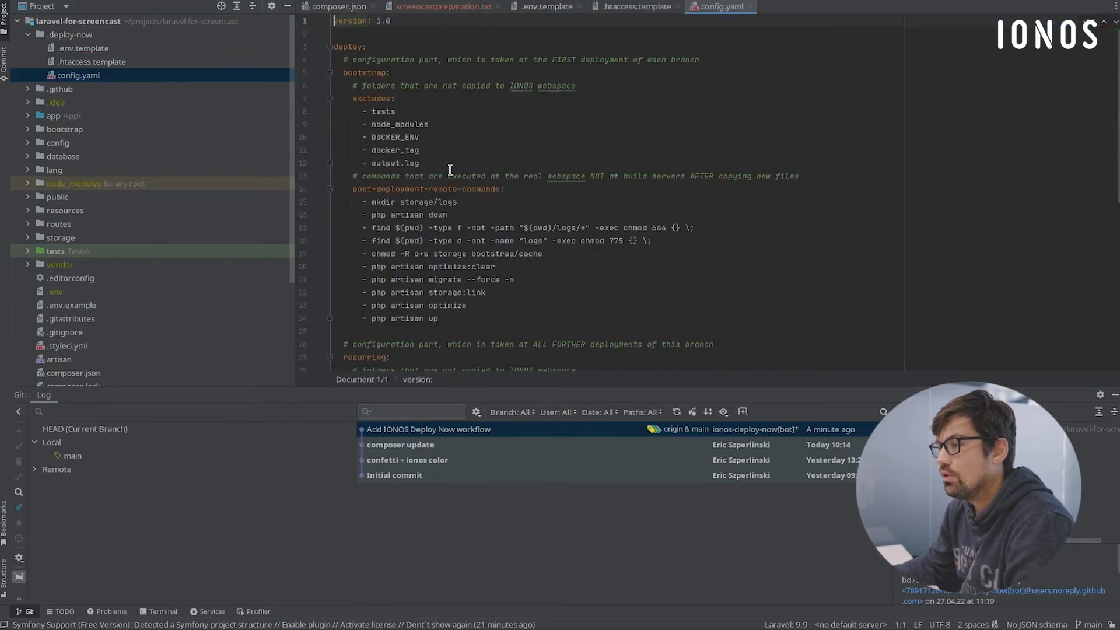
{"action": "scroll", "coordinate": [405, 166], "scroll_direction": "down", "scroll_amount": 6}
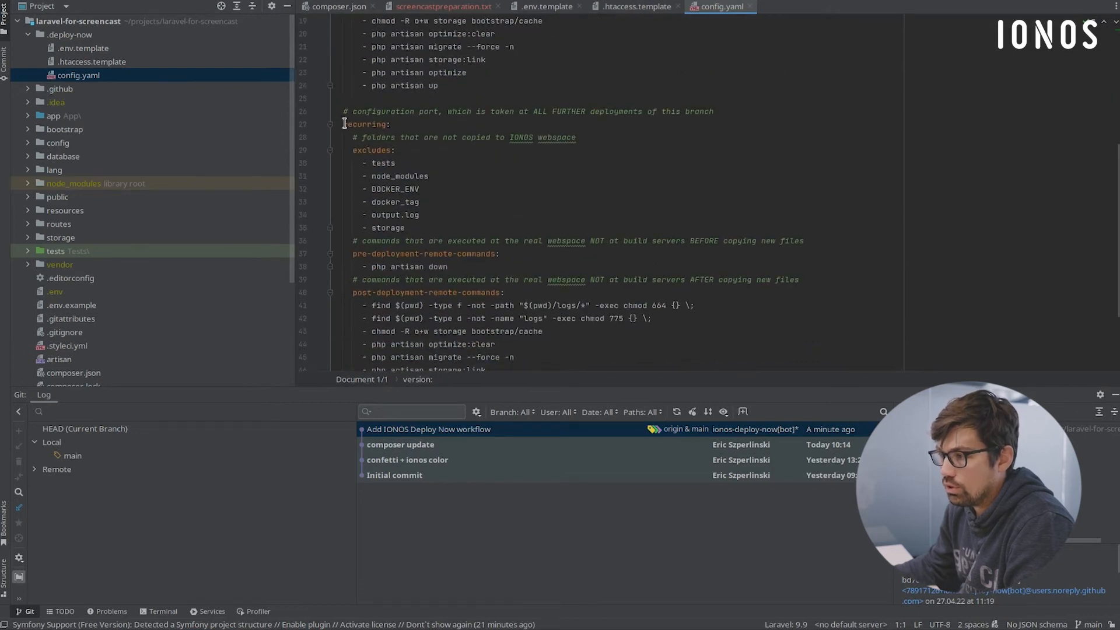
{"action": "scroll", "coordinate": [432, 271], "scroll_direction": "down", "scroll_amount": 3}
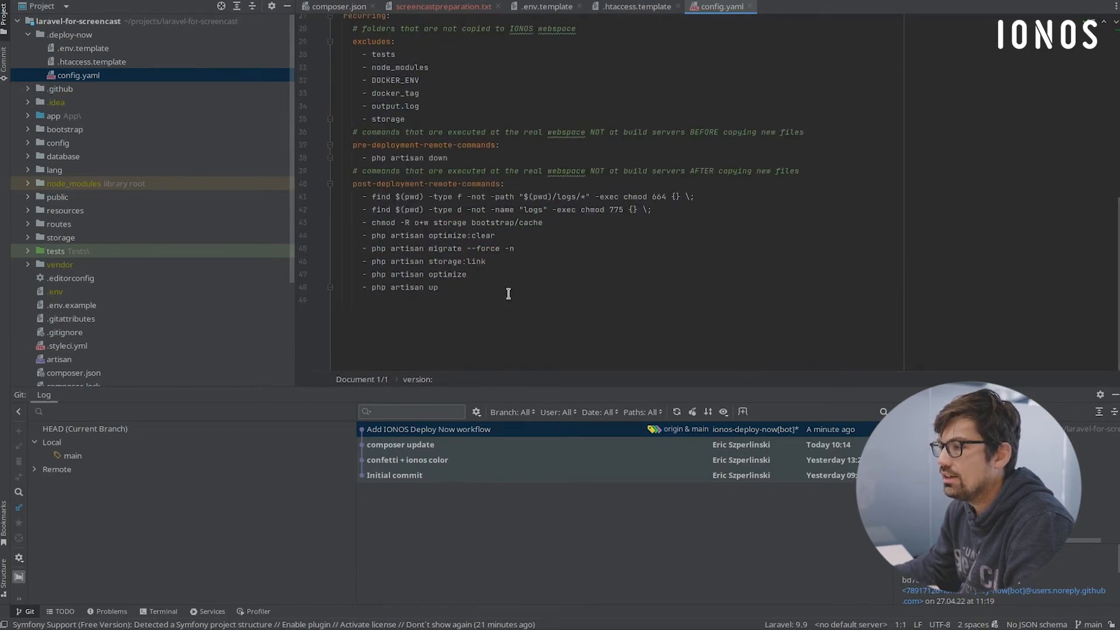
{"action": "scroll", "coordinate": [510, 289], "scroll_direction": "up", "scroll_amount": 8}
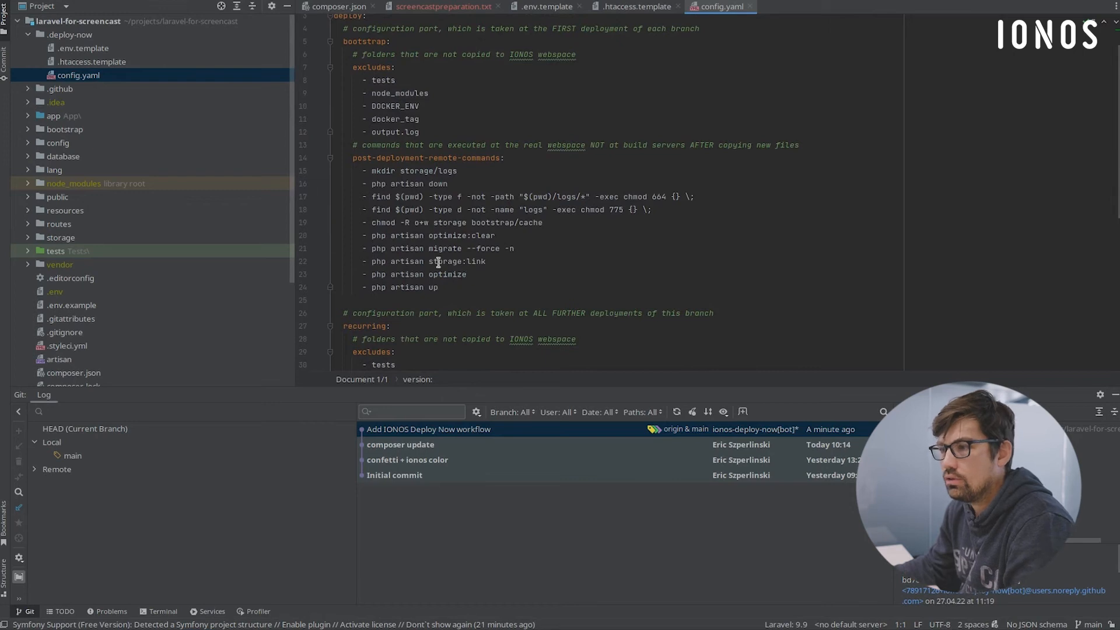
- Open deploy-now.yaml in the .github workflows folder and examine its job steps, highlighting the Deploy to IONOS block
{"action": "left_click", "coordinate": [27, 90]}
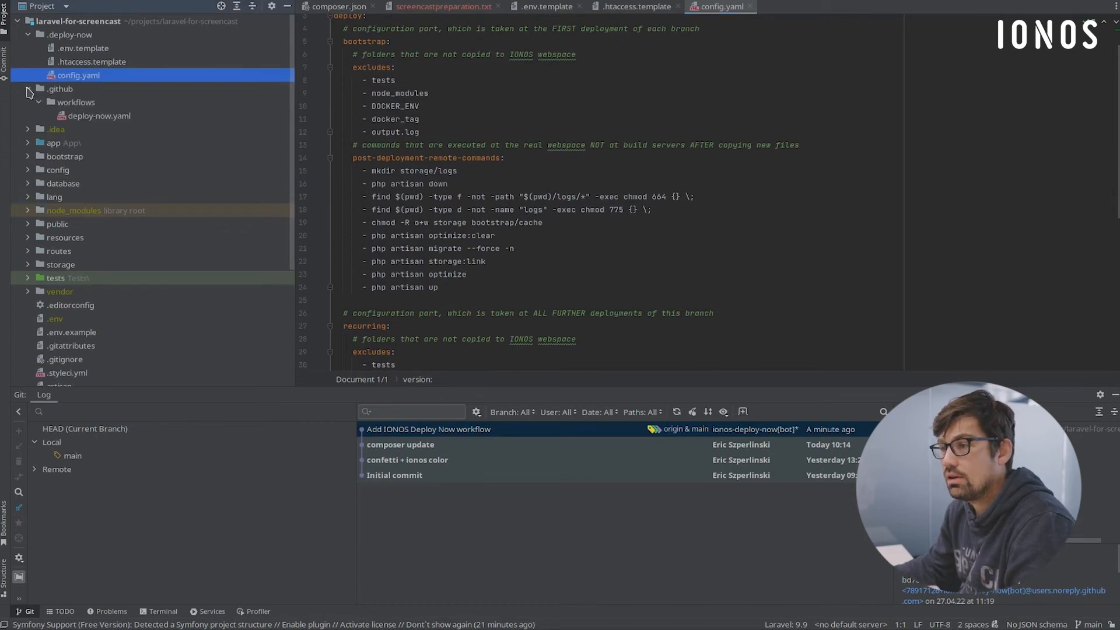
{"action": "double_click", "coordinate": [87, 117]}
{"action": "scroll", "coordinate": [596, 153], "scroll_direction": "down", "scroll_amount": 5}
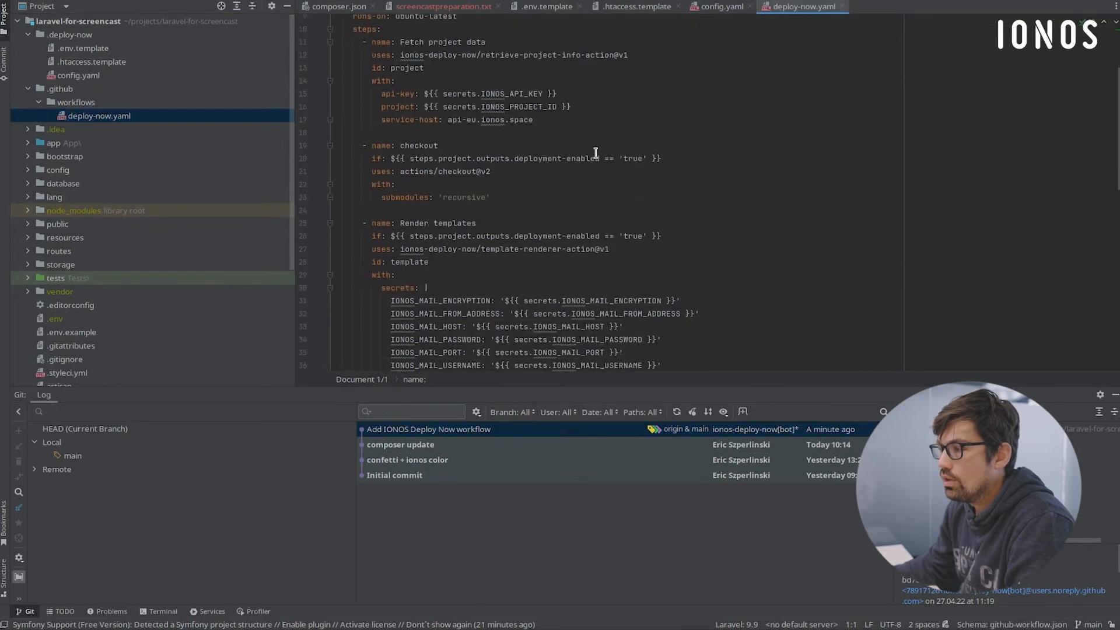
{"action": "scroll", "coordinate": [464, 178], "scroll_direction": "up", "scroll_amount": 4}
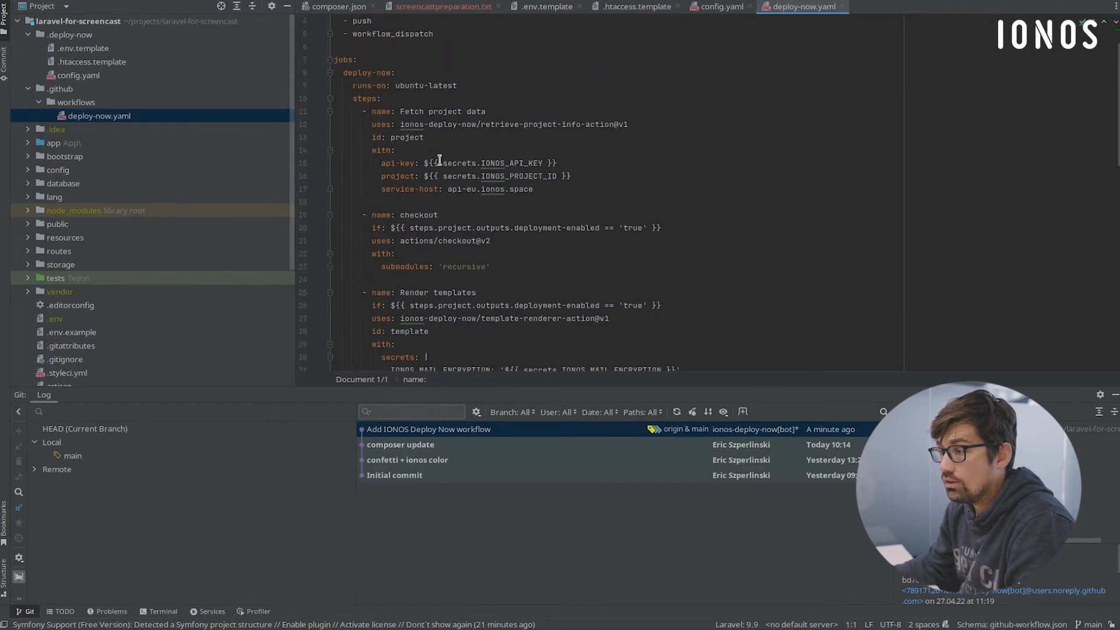
{"action": "scroll", "coordinate": [529, 216], "scroll_direction": "down", "scroll_amount": 14}
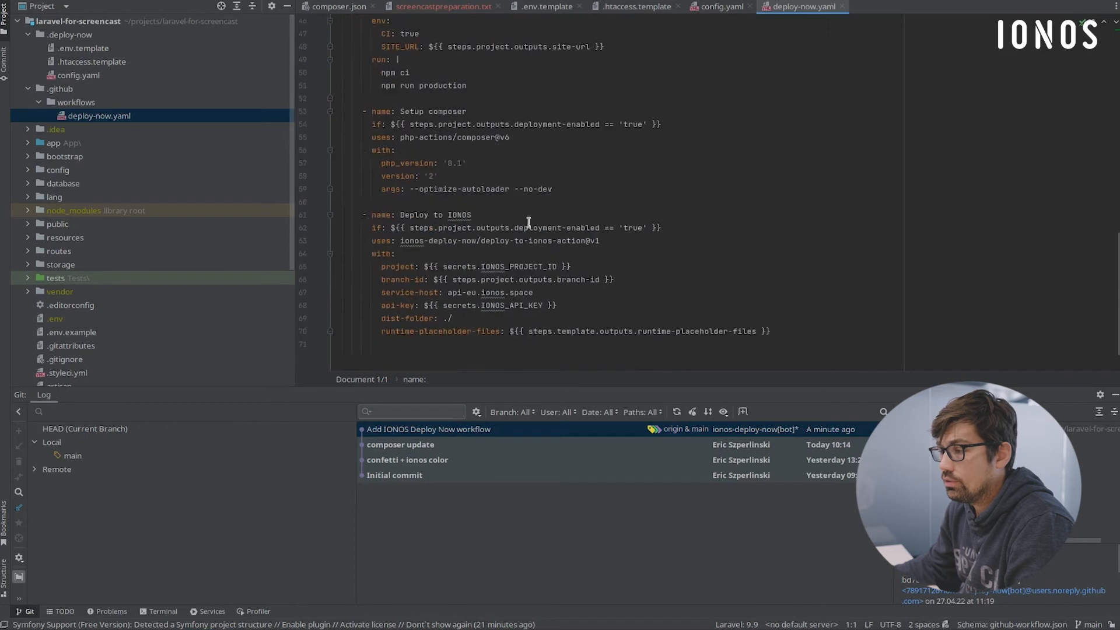
{"action": "left_click_drag", "start_coordinate": [362, 214], "coordinate": [775, 324]}
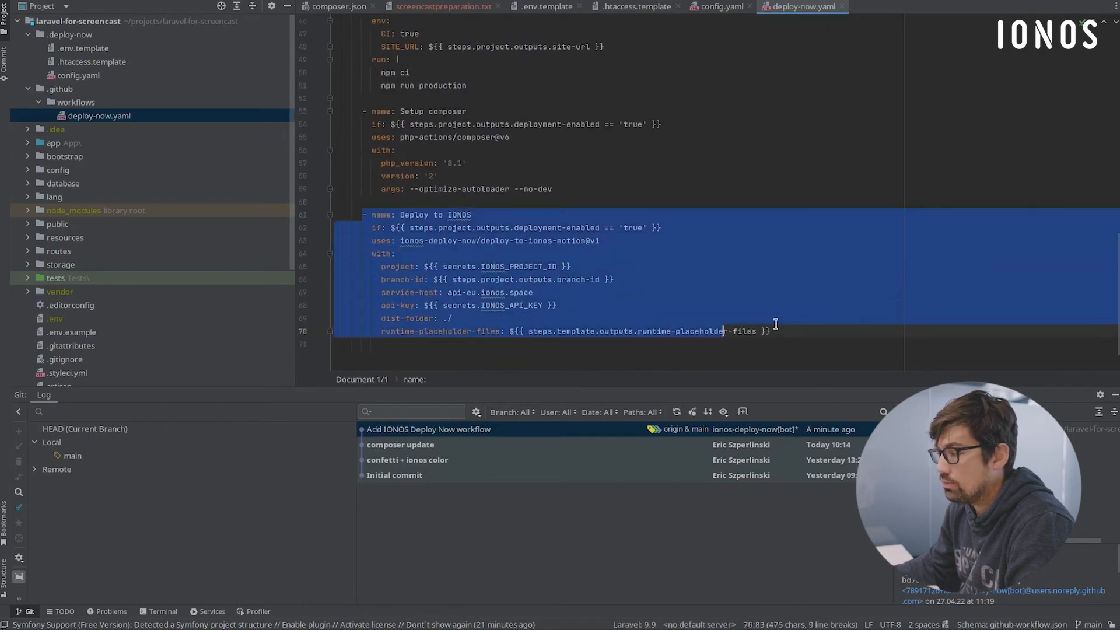
{"action": "left_click", "coordinate": [778, 325]}
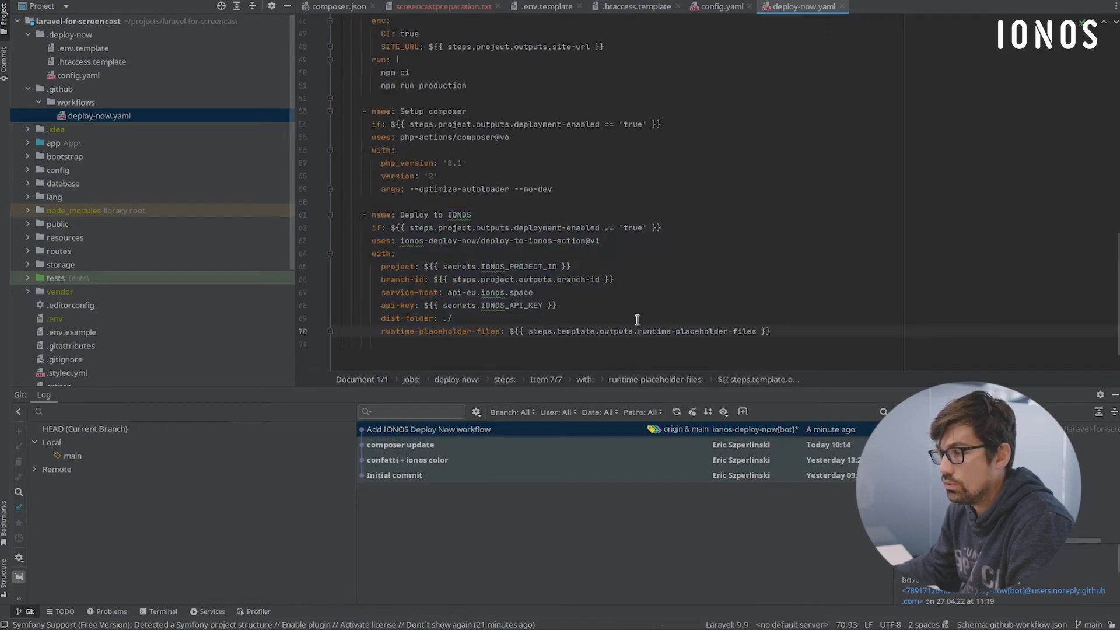
- Examine the Render templates, Setup Node and Build Node assets steps in deploy-now.yaml
{"action": "scroll", "coordinate": [483, 184], "scroll_direction": "up", "scroll_amount": 1}
{"action": "scroll", "coordinate": [515, 224], "scroll_direction": "up", "scroll_amount": 4}
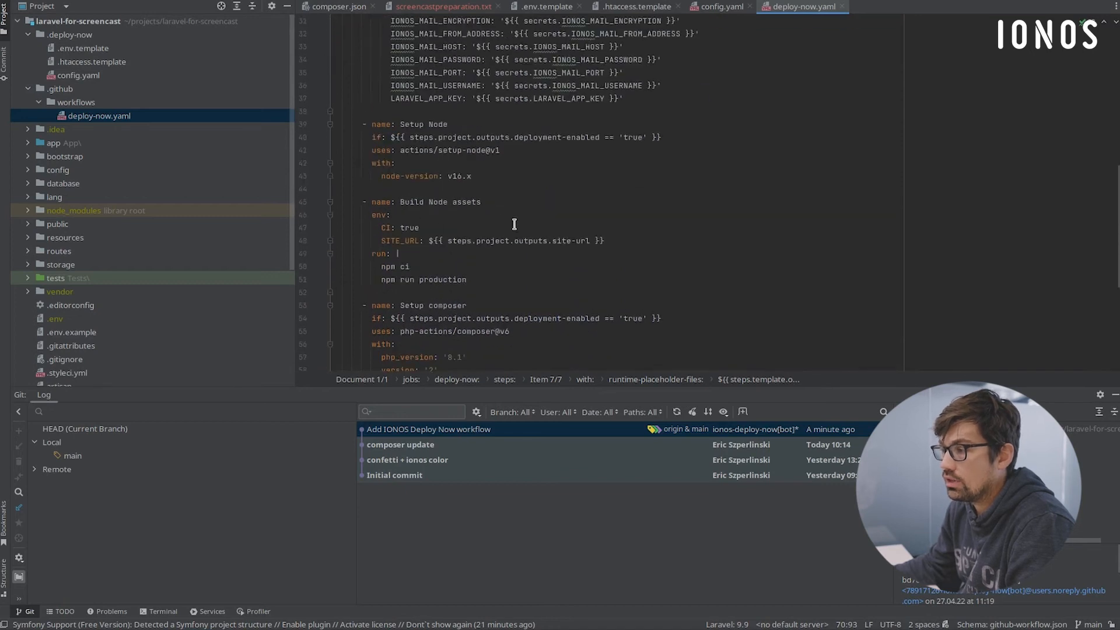
{"action": "scroll", "coordinate": [508, 257], "scroll_direction": "up", "scroll_amount": 2}
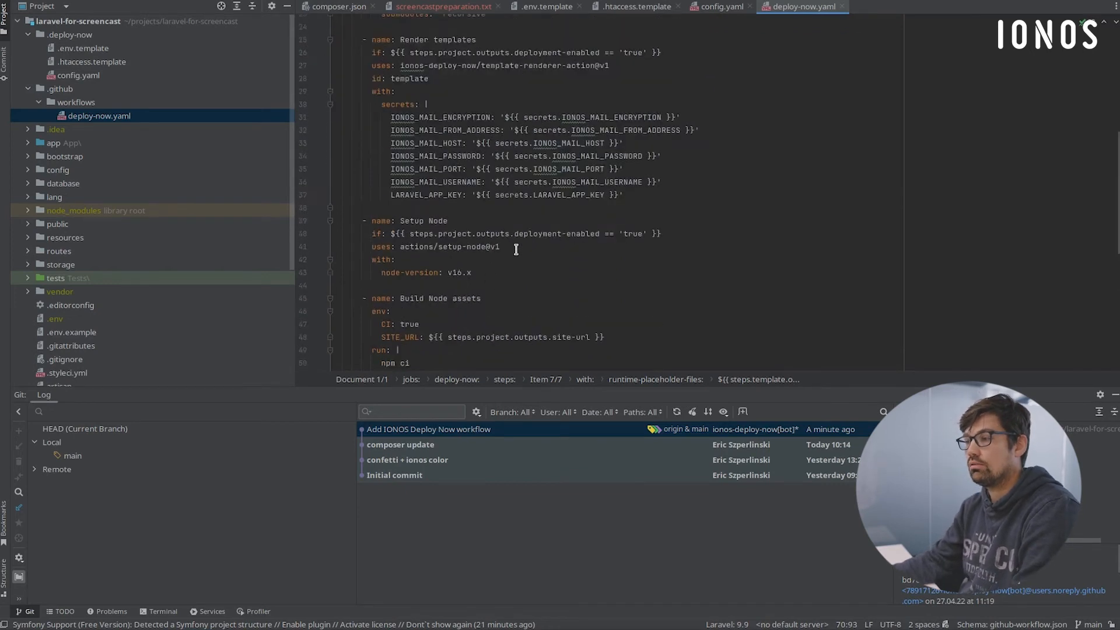
{"action": "scroll", "coordinate": [509, 256], "scroll_direction": "down", "scroll_amount": 2}
{"action": "left_click", "coordinate": [503, 278]}
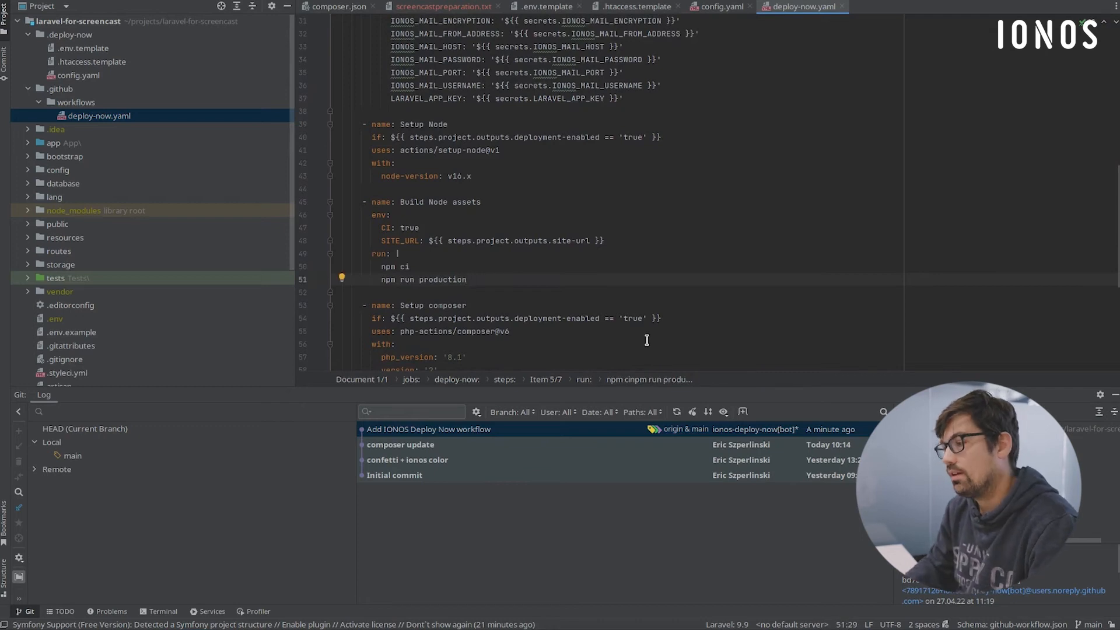
- Delete the --no-dev argument from the Setup composer step in deploy-now.yaml and put it back
{"action": "scroll", "coordinate": [613, 340], "scroll_direction": "down", "scroll_amount": 3}
{"action": "left_click", "coordinate": [518, 266]}
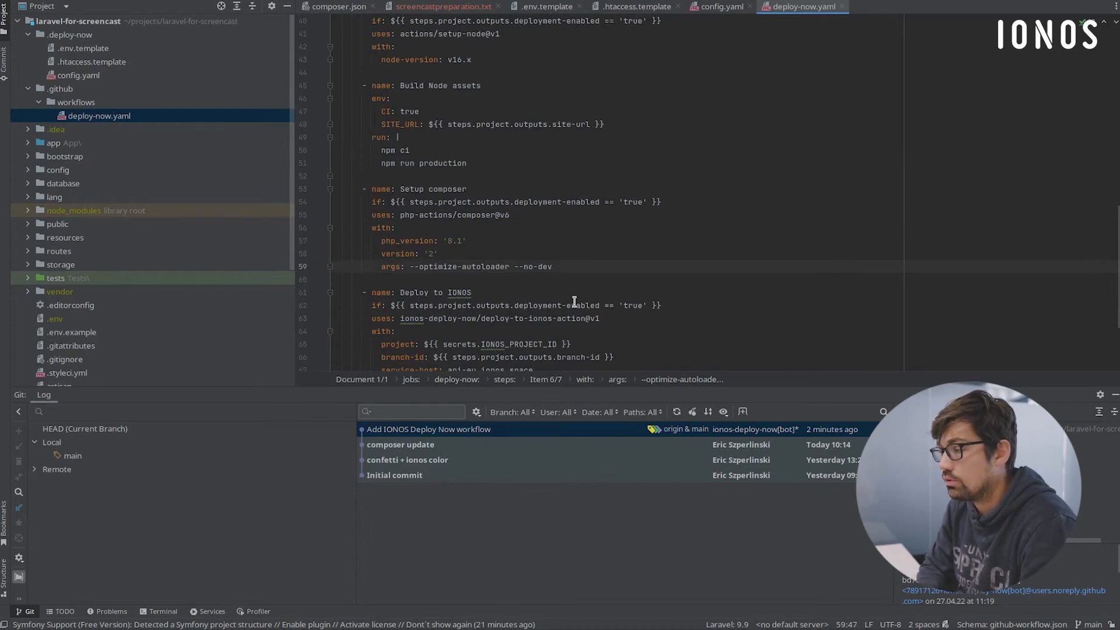
{"action": "key", "text": "BackSpace"}
{"action": "key", "text": "BackSpace"}
{"action": "key", "text": "BackSpace"}
{"action": "key", "text": "BackSpace"}
{"action": "key", "text": "BackSpace"}
{"action": "key", "text": "BackSpace"}
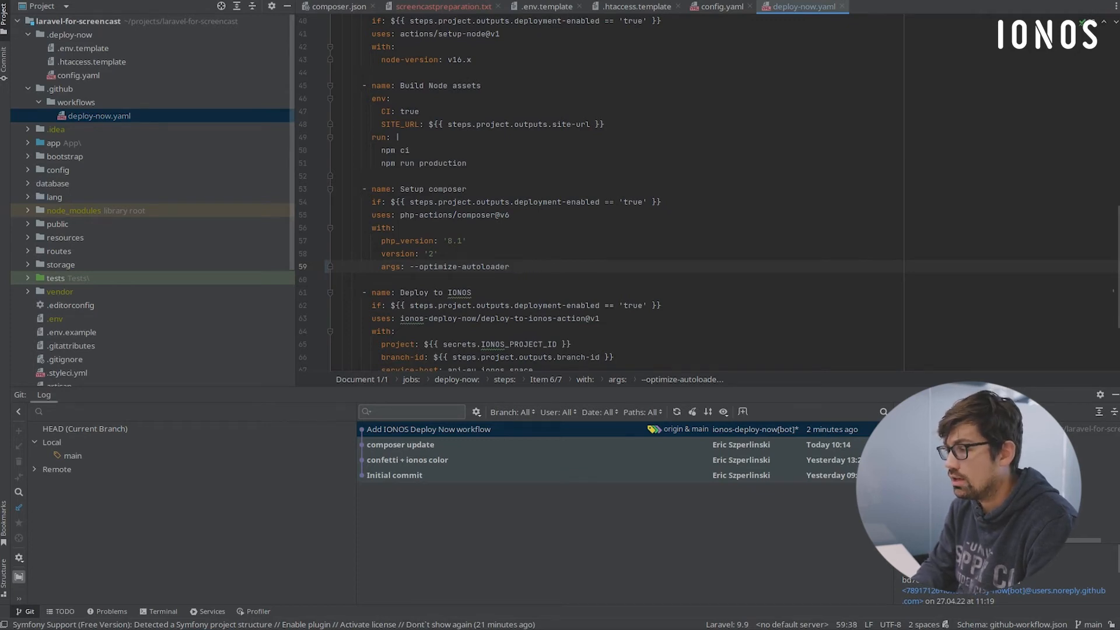
{"action": "type", "text": "no-dev"}
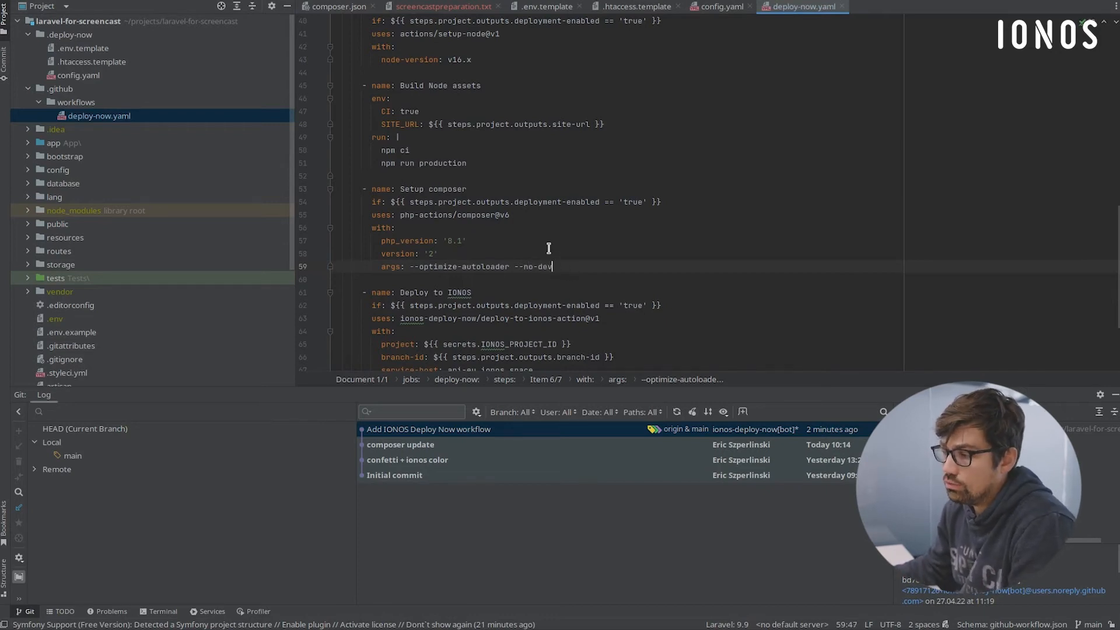
- Revisit .env.template, .htaccess.template and the deployment commands in config.yaml
{"action": "scroll", "coordinate": [551, 263], "scroll_direction": "up", "scroll_amount": 1}
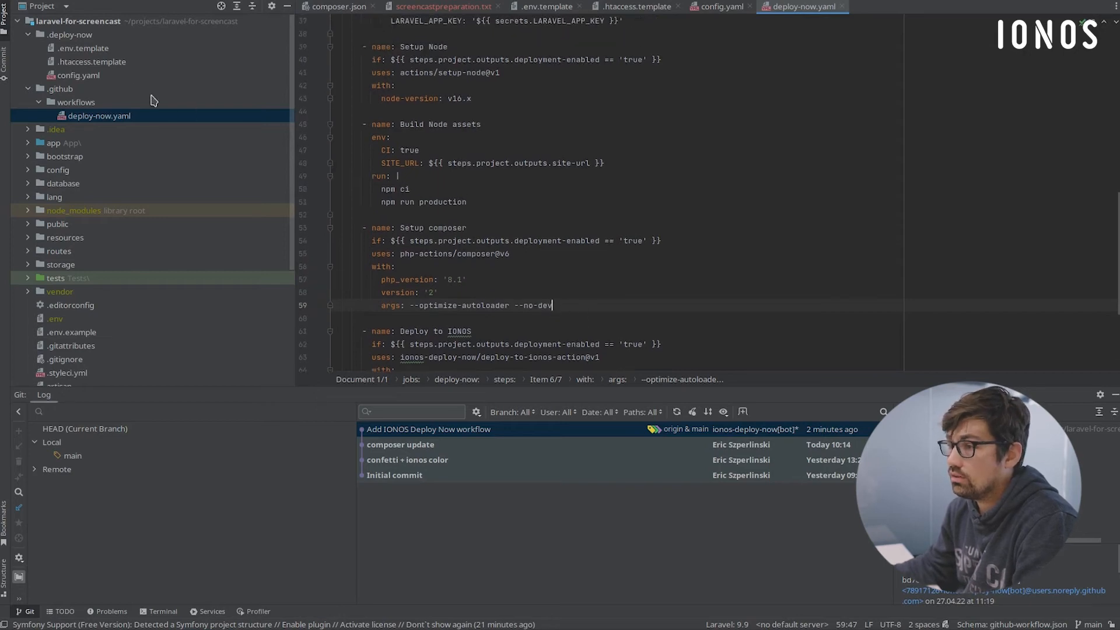
{"action": "double_click", "coordinate": [95, 49]}
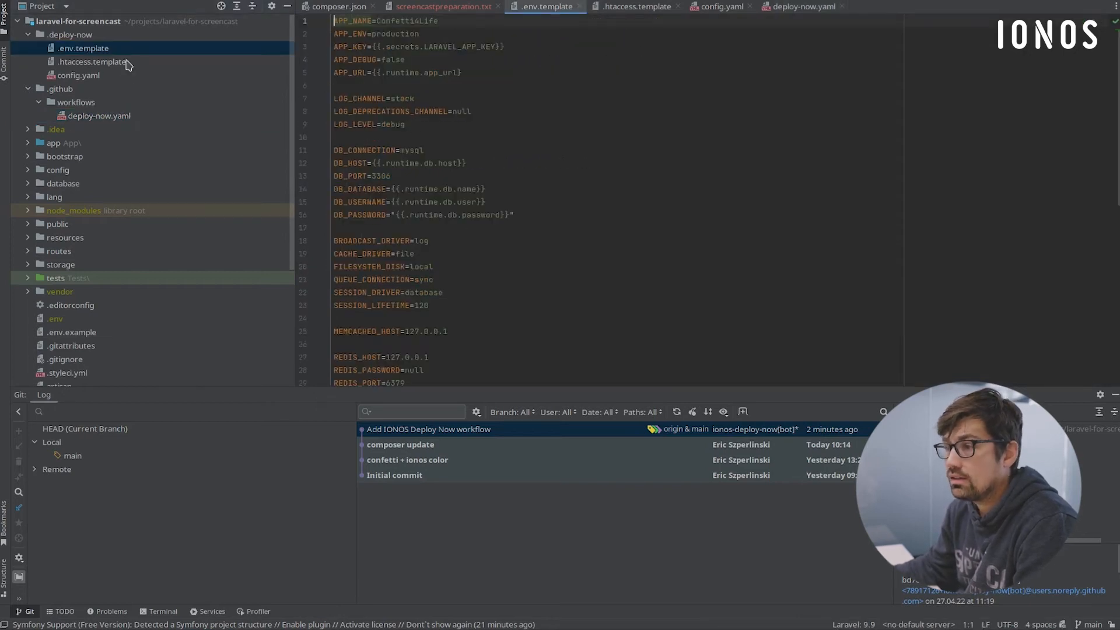
{"action": "double_click", "coordinate": [94, 62]}
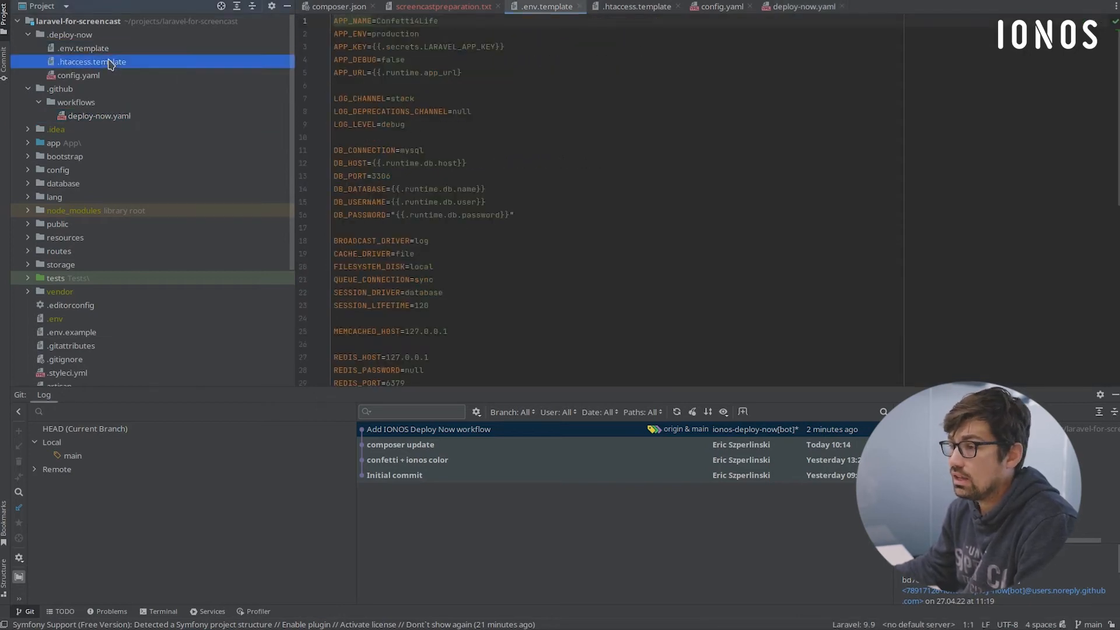
{"action": "double_click", "coordinate": [94, 76]}
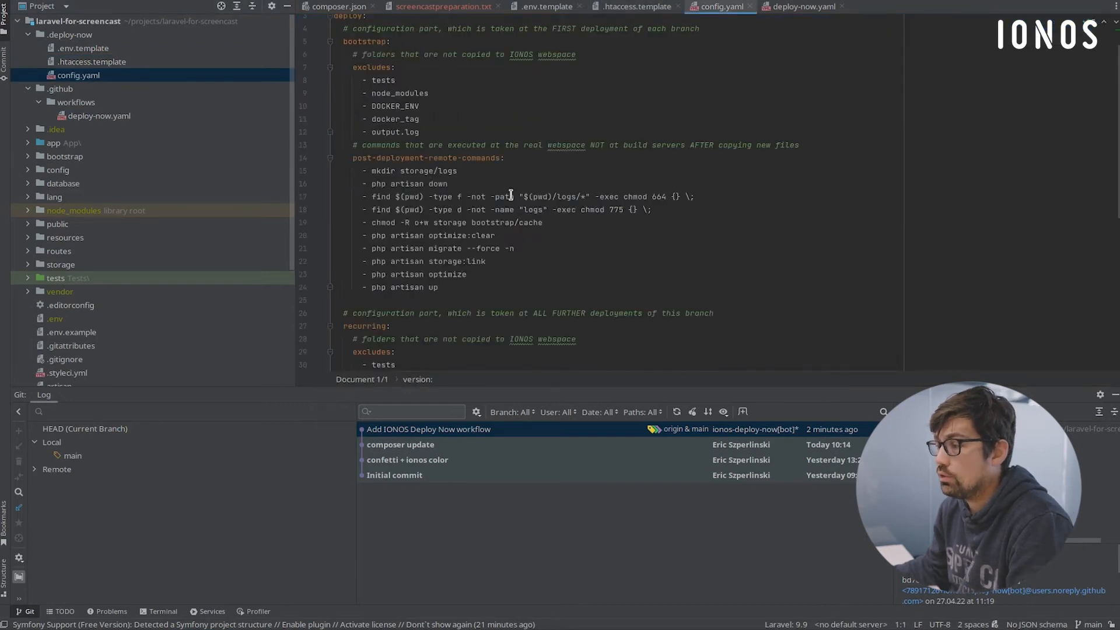
{"action": "scroll", "coordinate": [511, 195], "scroll_direction": "down", "scroll_amount": 2}
{"action": "left_click", "coordinate": [490, 157]}
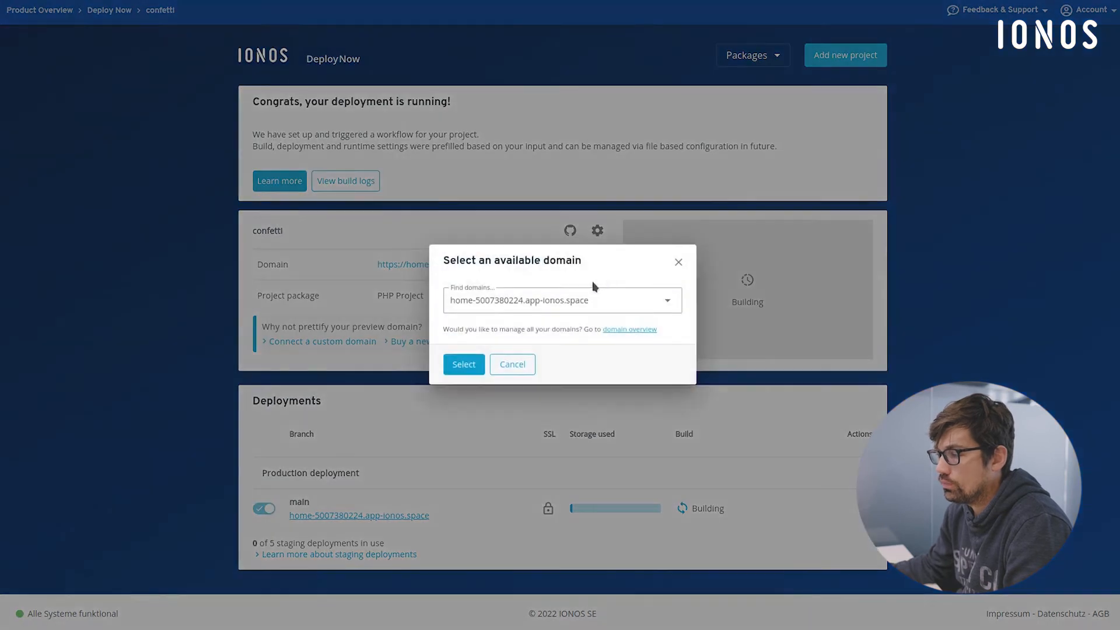
- Find confetti.malanna.de among the available domains and assign it to the confetti project
{"action": "left_click", "coordinate": [592, 309]}
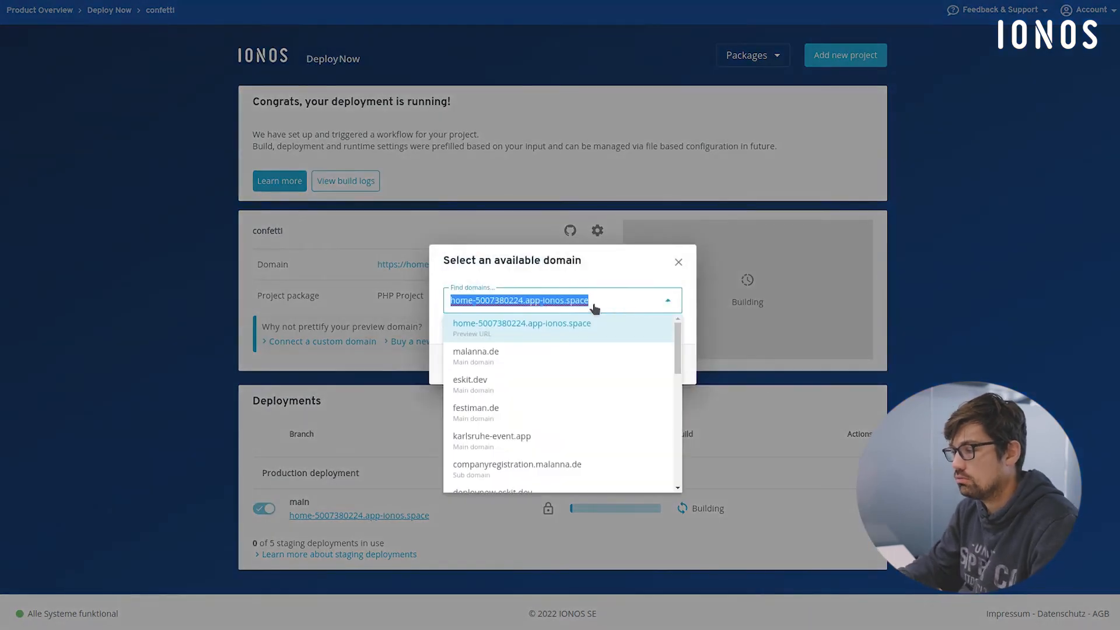
{"action": "scroll", "coordinate": [553, 408], "scroll_direction": "down", "scroll_amount": 3}
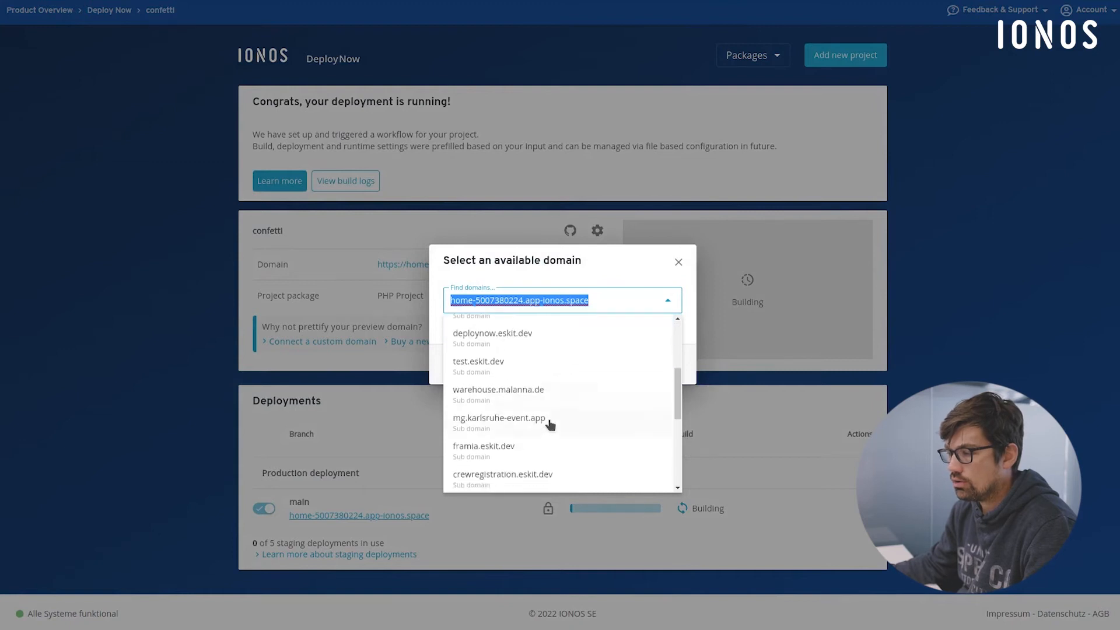
{"action": "scroll", "coordinate": [548, 414], "scroll_direction": "up", "scroll_amount": 3}
{"action": "type", "text": "confe"}
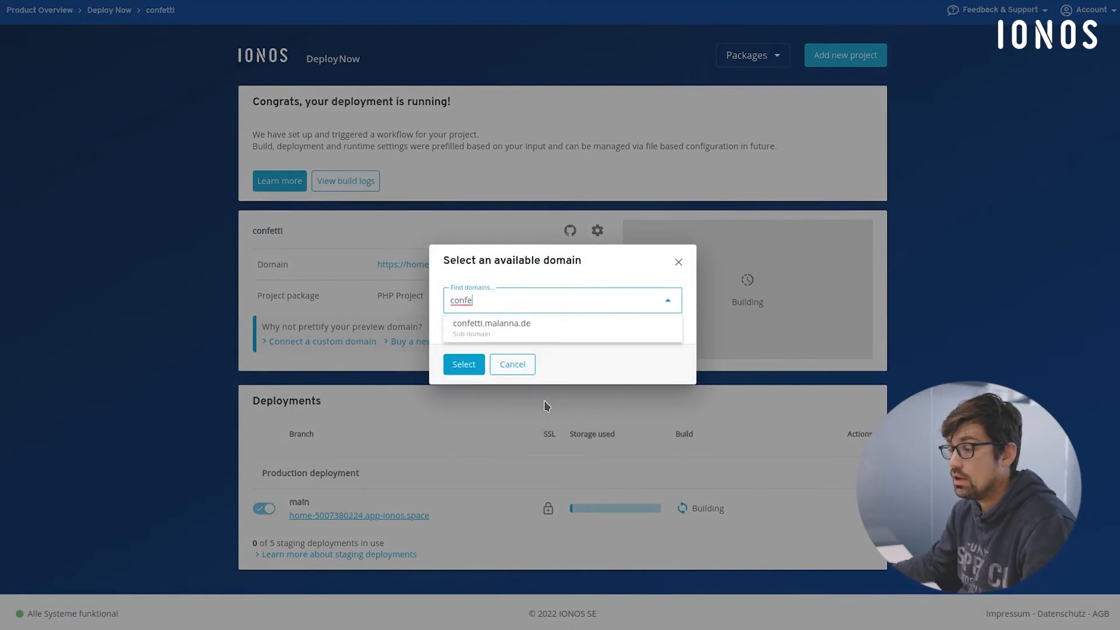
{"action": "left_click", "coordinate": [511, 332]}
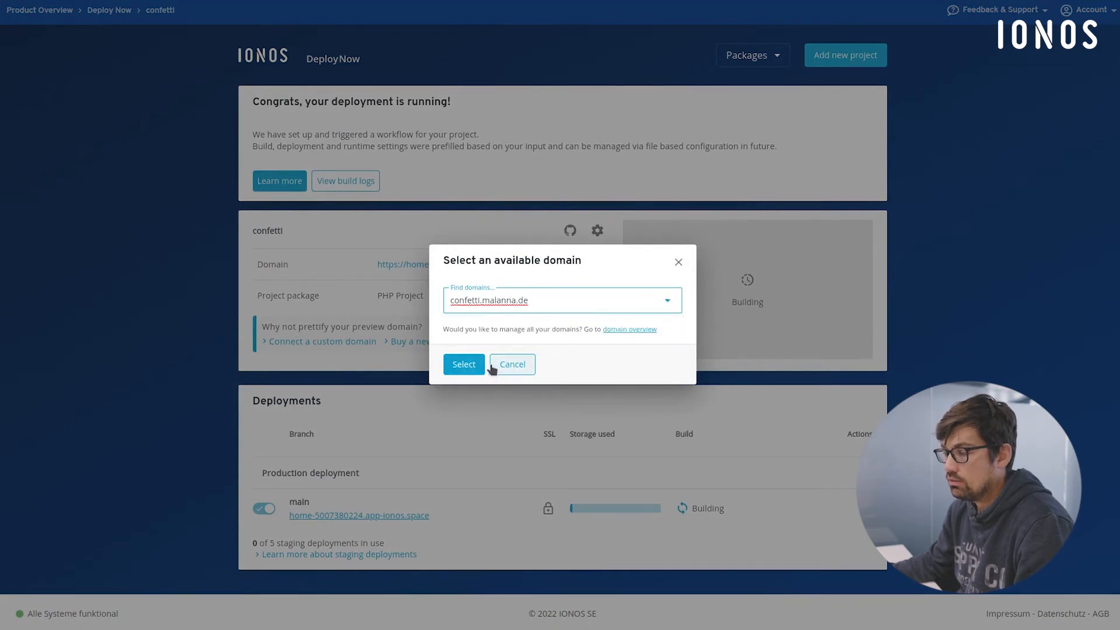
{"action": "left_click", "coordinate": [463, 364]}
{"action": "left_click", "coordinate": [468, 381]}
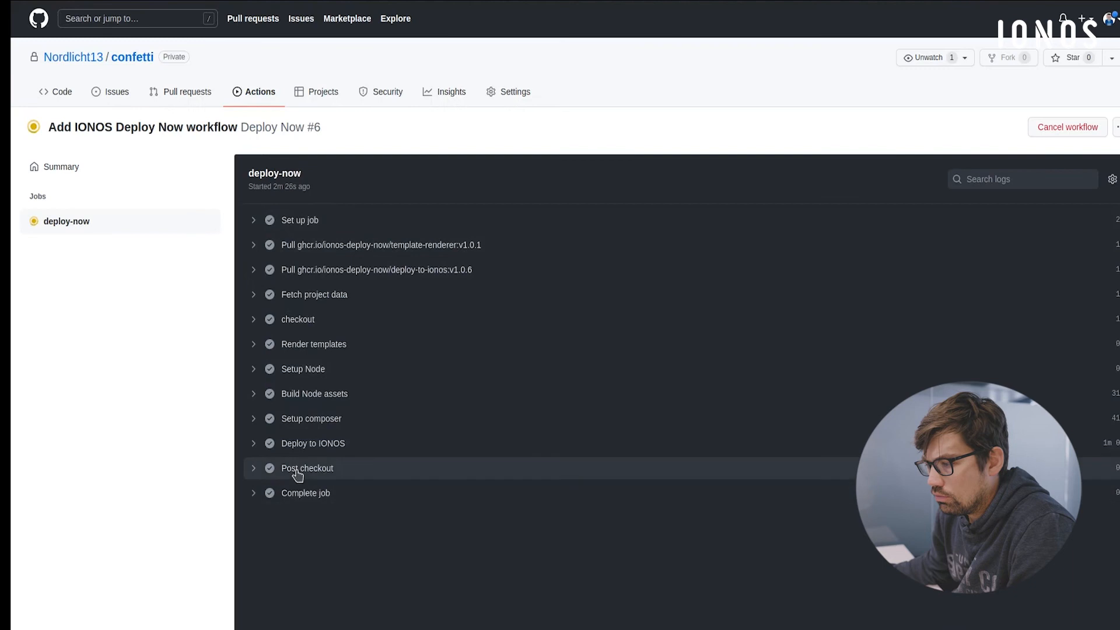
- Examine the Deploy to IONOS log of the deploy-now job down to the database migration output at its end
{"action": "left_click", "coordinate": [268, 446]}
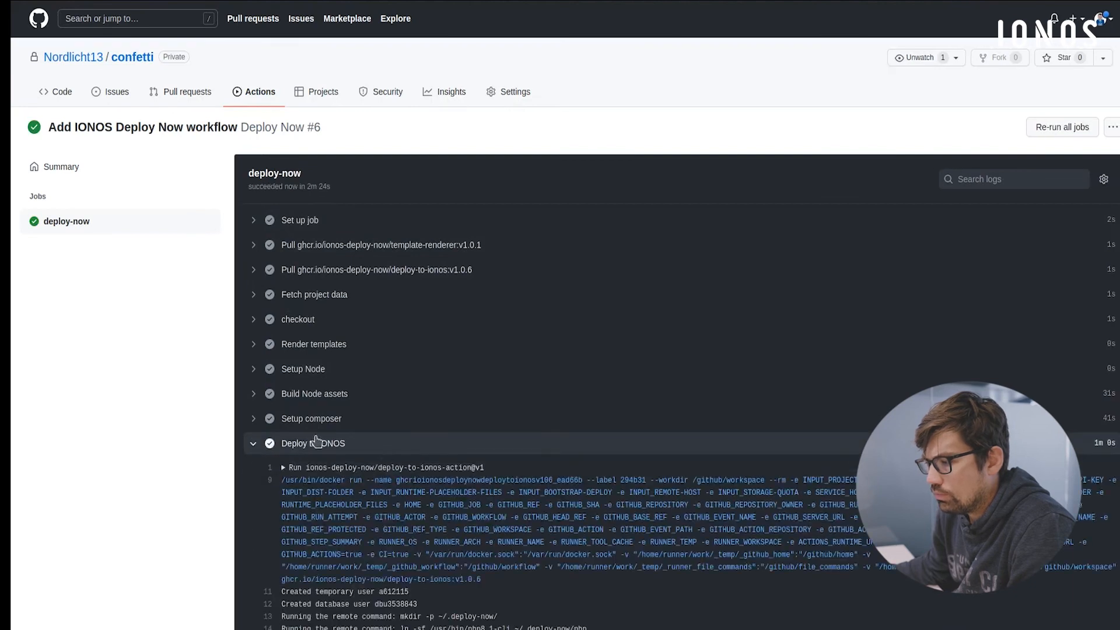
{"action": "scroll", "coordinate": [391, 444], "scroll_direction": "down", "scroll_amount": 6}
{"action": "scroll", "coordinate": [391, 423], "scroll_direction": "down", "scroll_amount": 5}
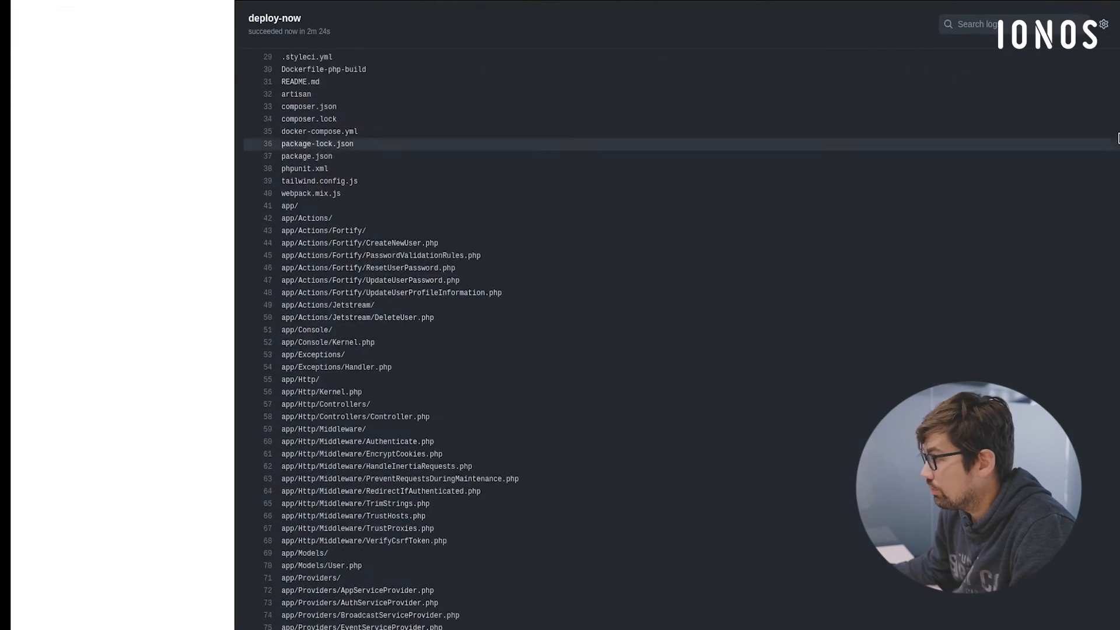
{"action": "left_click_drag", "start_coordinate": [1118, 58], "coordinate": [1118, 619]}
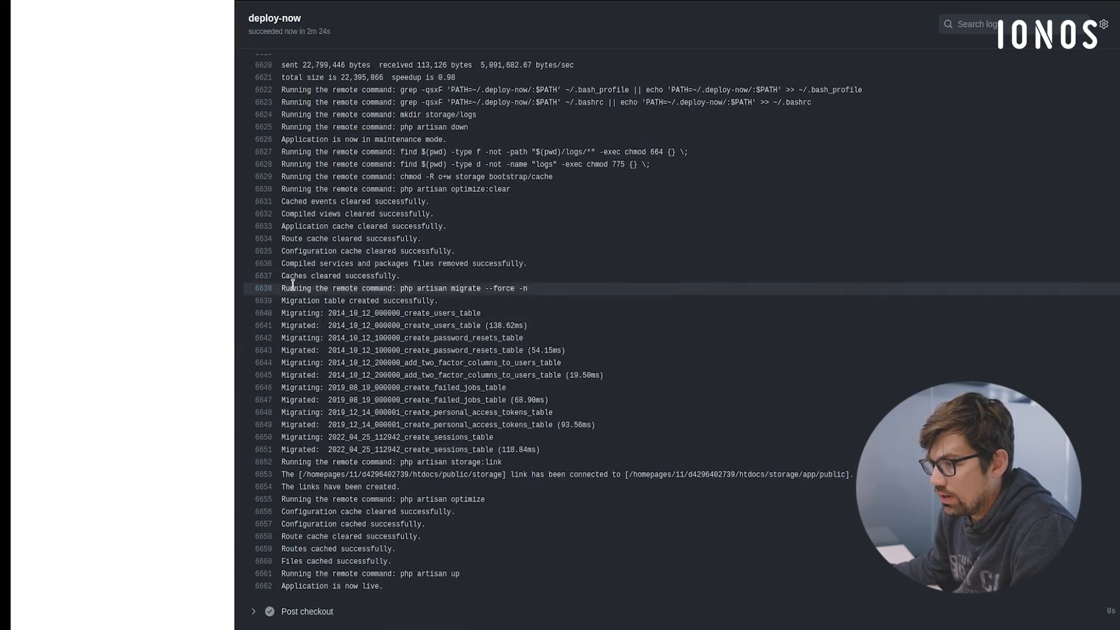
{"action": "left_click_drag", "start_coordinate": [312, 300], "coordinate": [517, 449]}
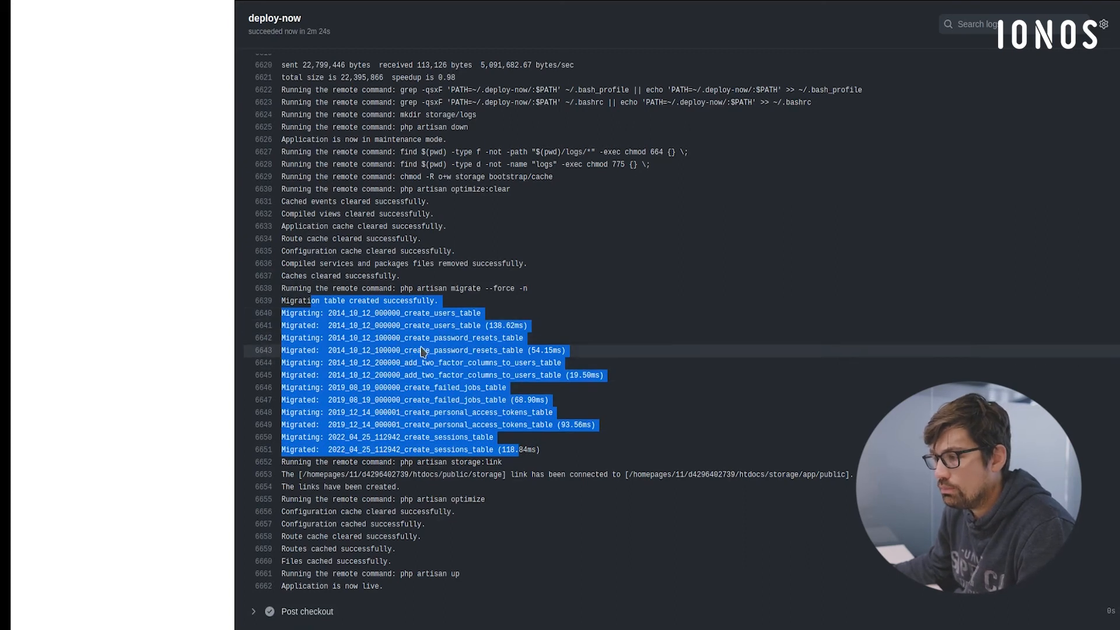
{"action": "left_click", "coordinate": [452, 400]}
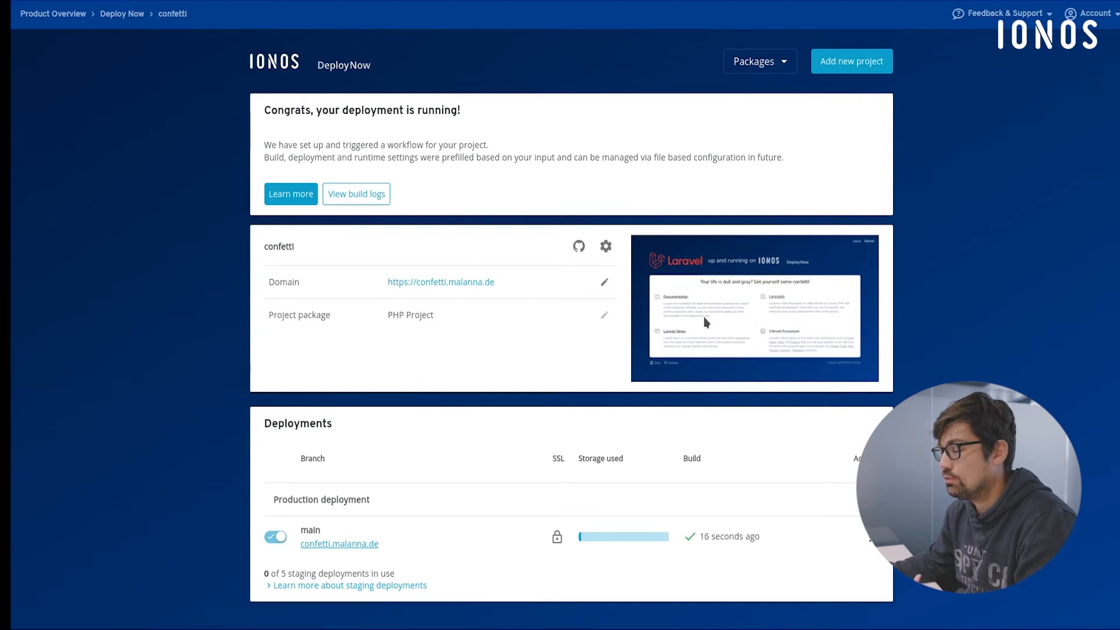
- Open the deployed site at confetti.malanna.de from the Deploy Now project page and trigger its confetti effect
{"action": "left_click", "coordinate": [474, 283]}
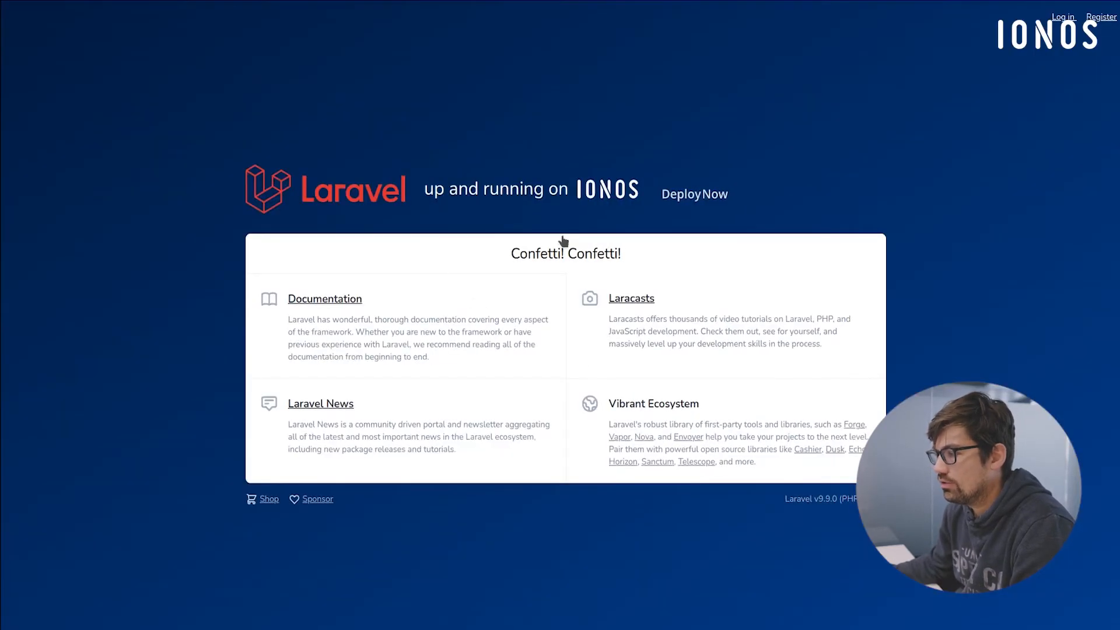
{"action": "left_click", "coordinate": [571, 247]}
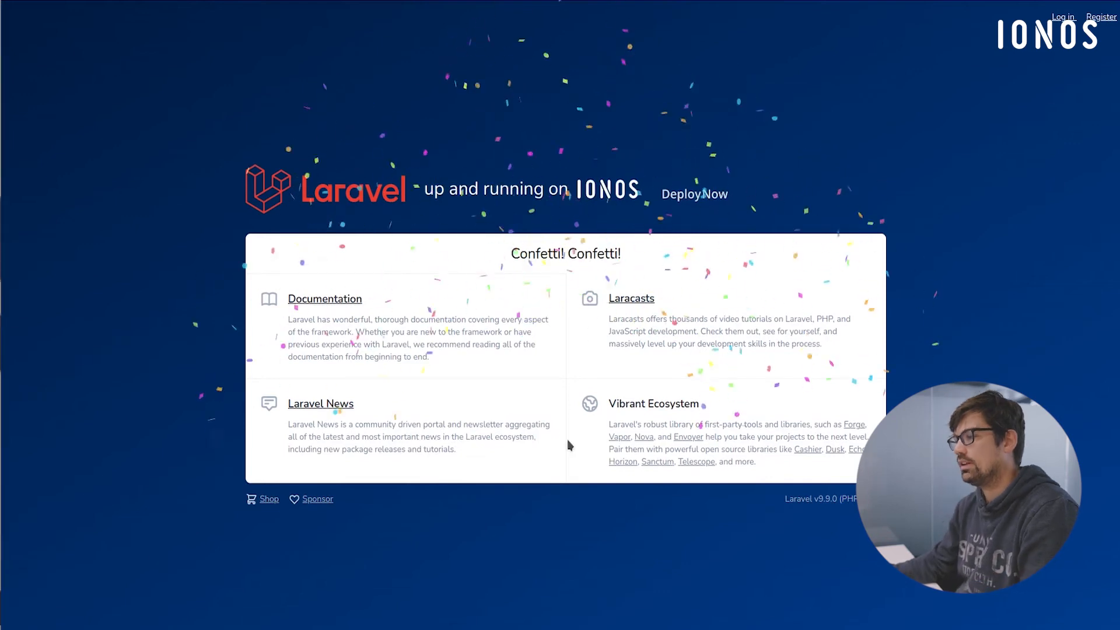